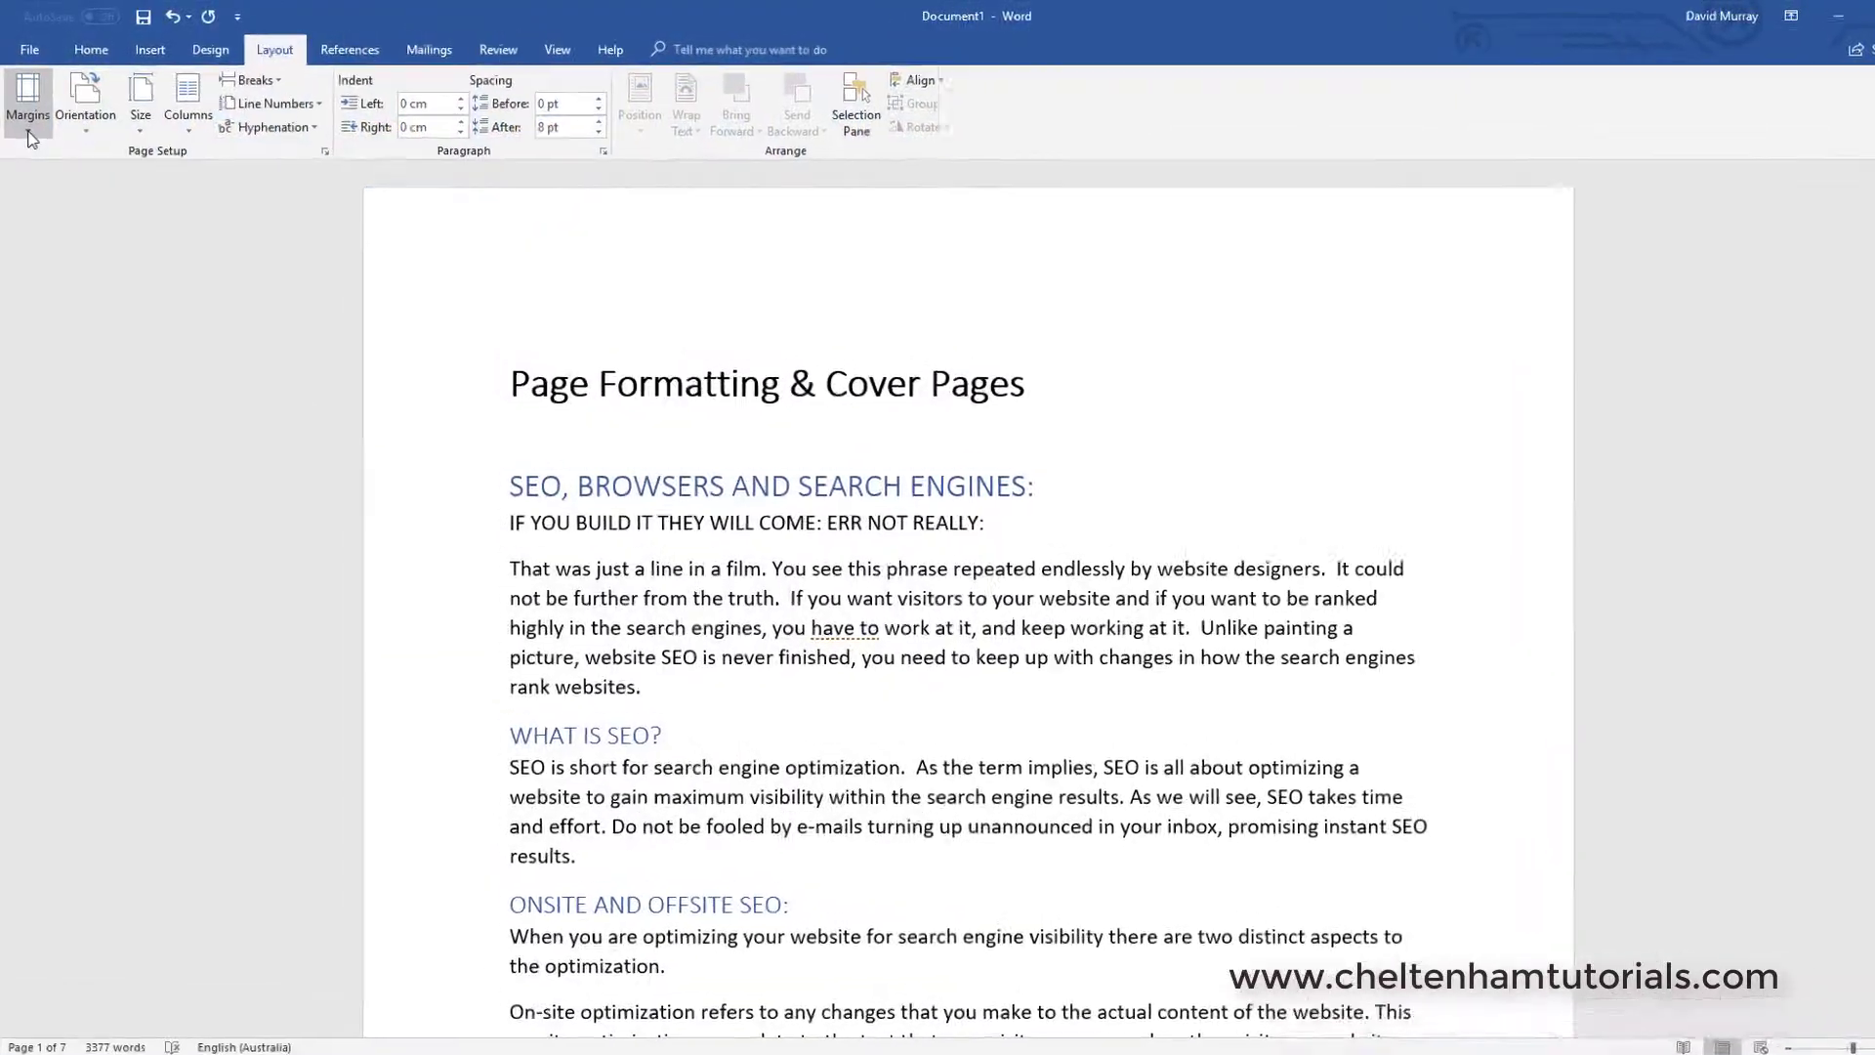
- Apply Narrow, then Wide (5.08 cm side) margins, and bring up Custom Margins in Page Setup
left_click(29, 137)
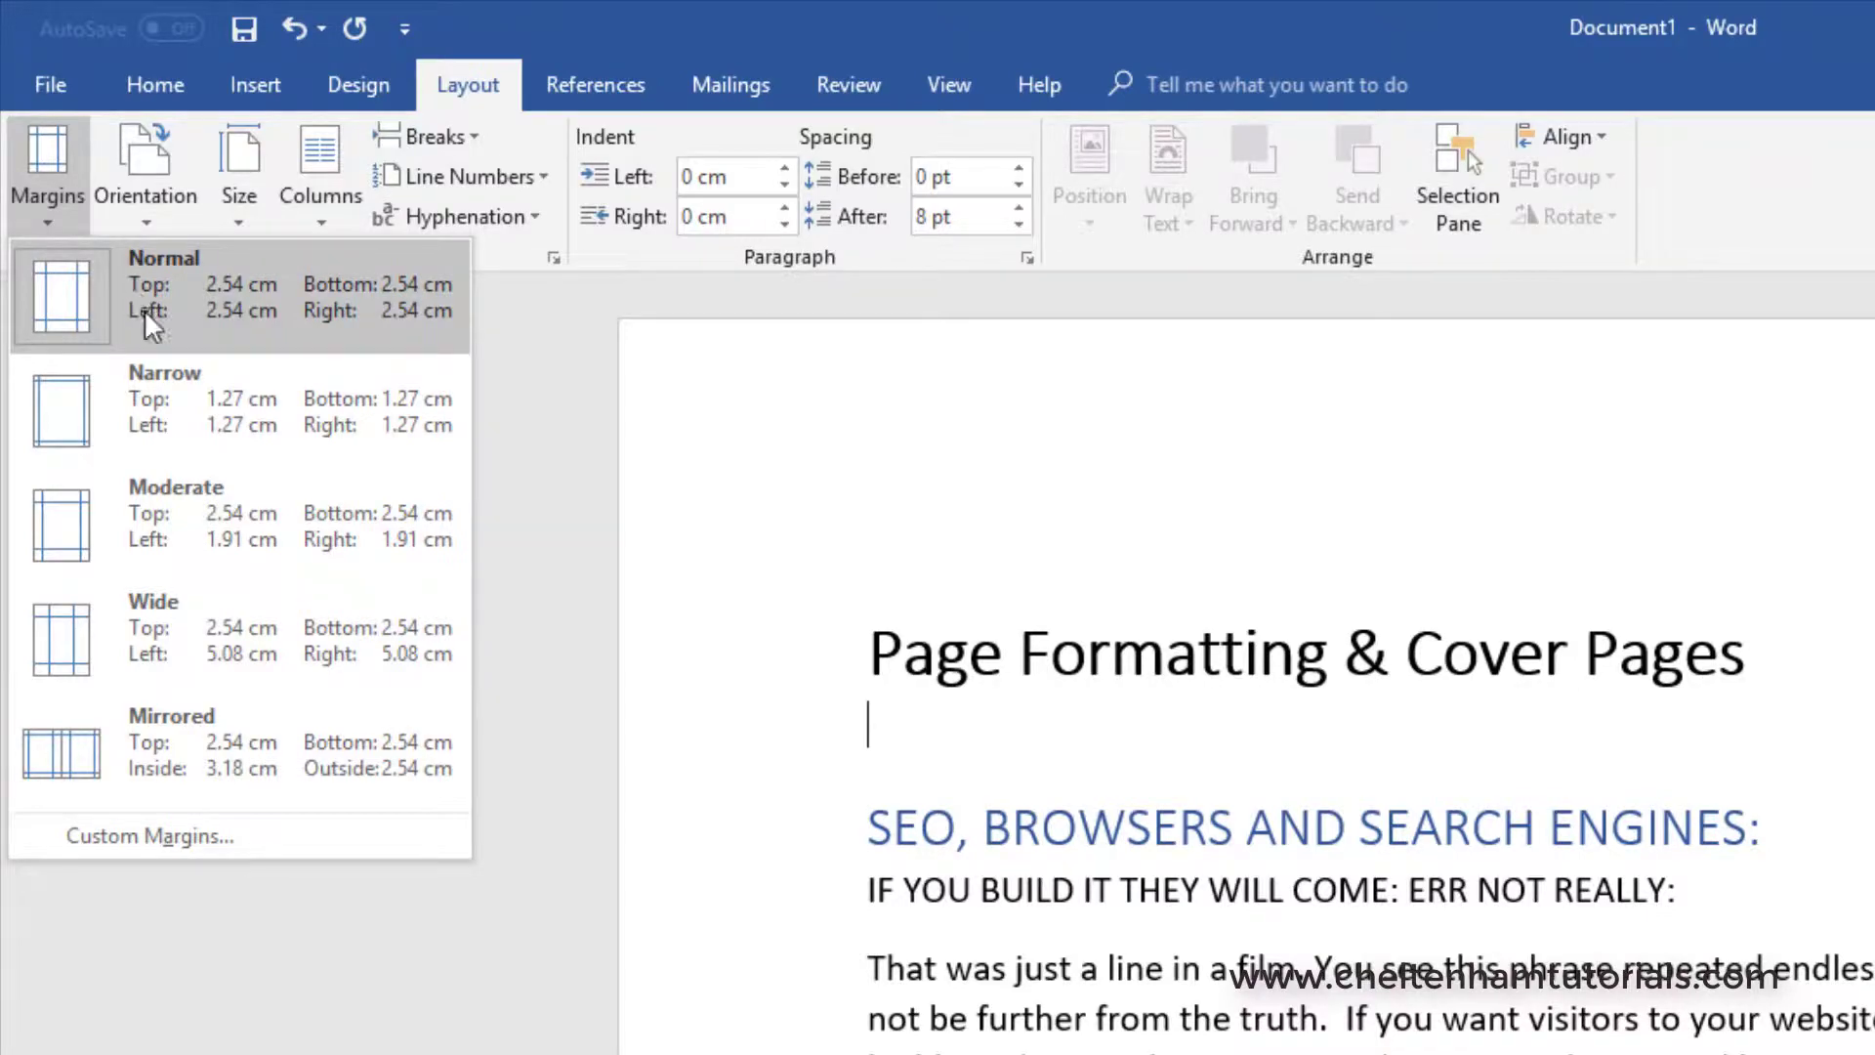
left_click(164, 392)
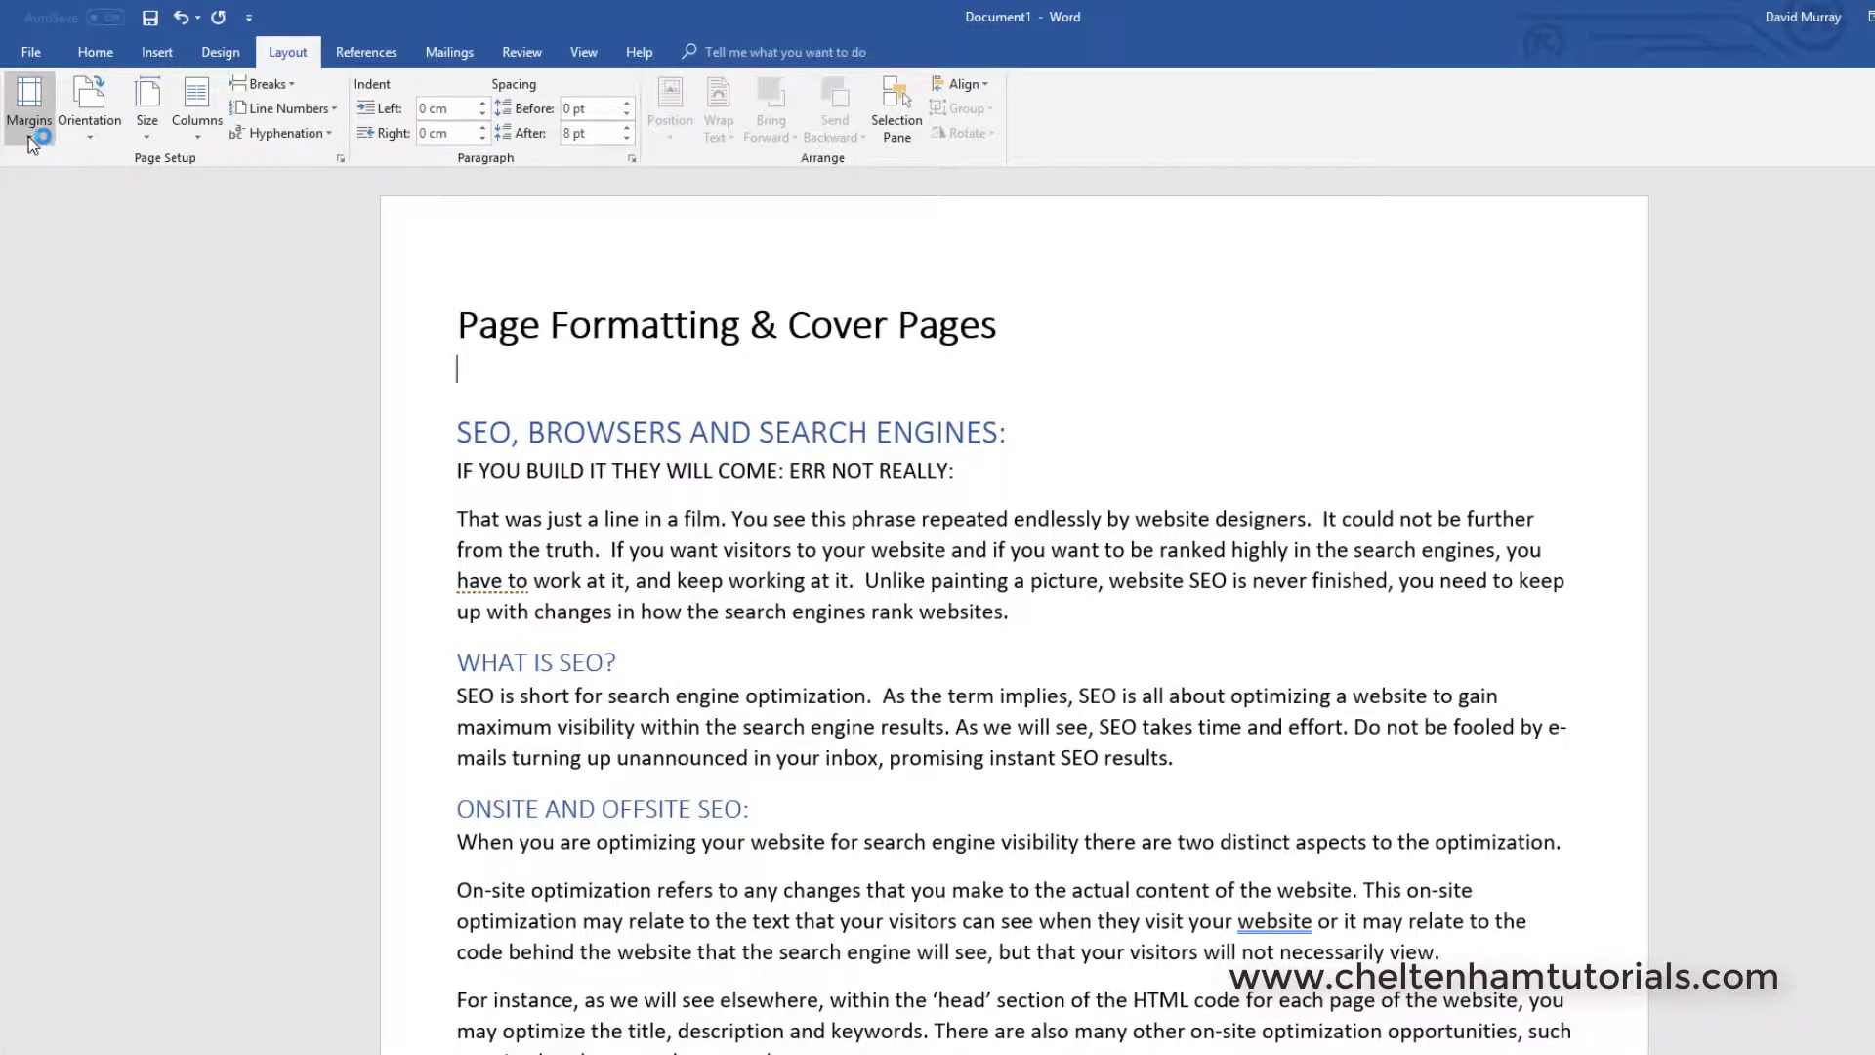
left_click(29, 139)
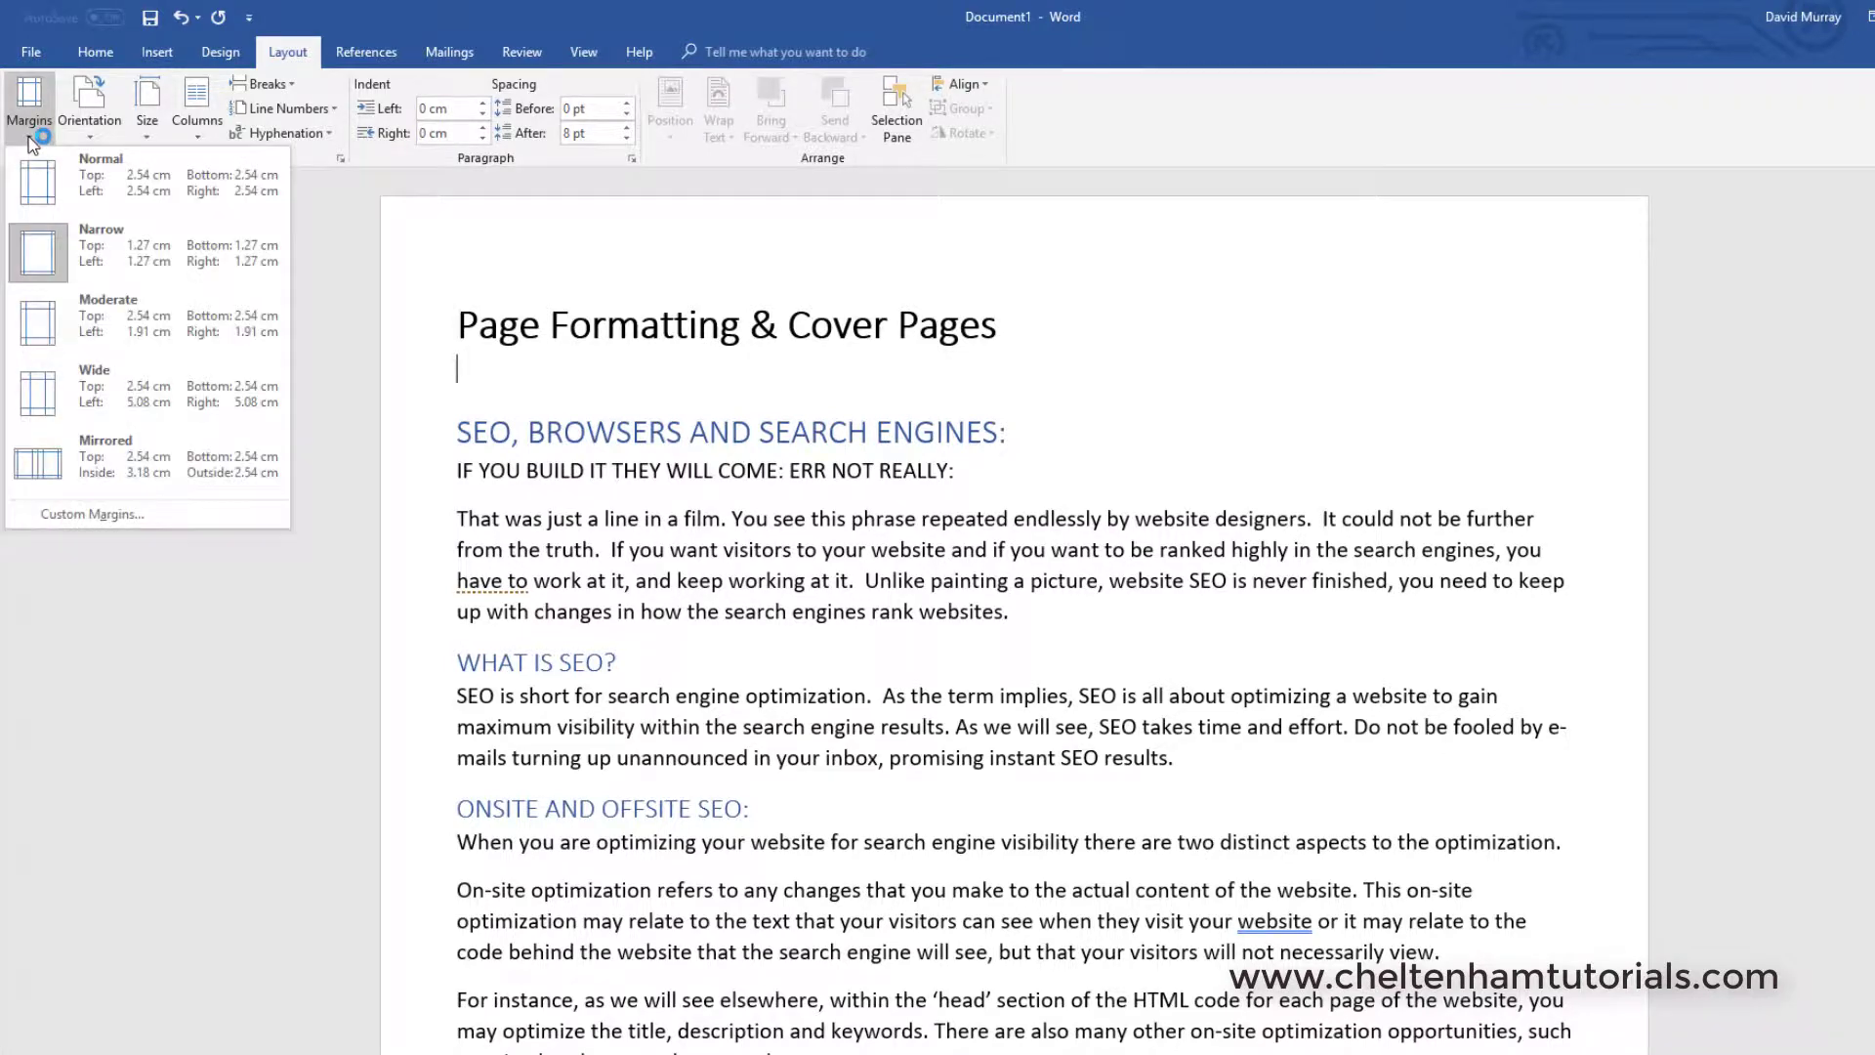
left_click(58, 390)
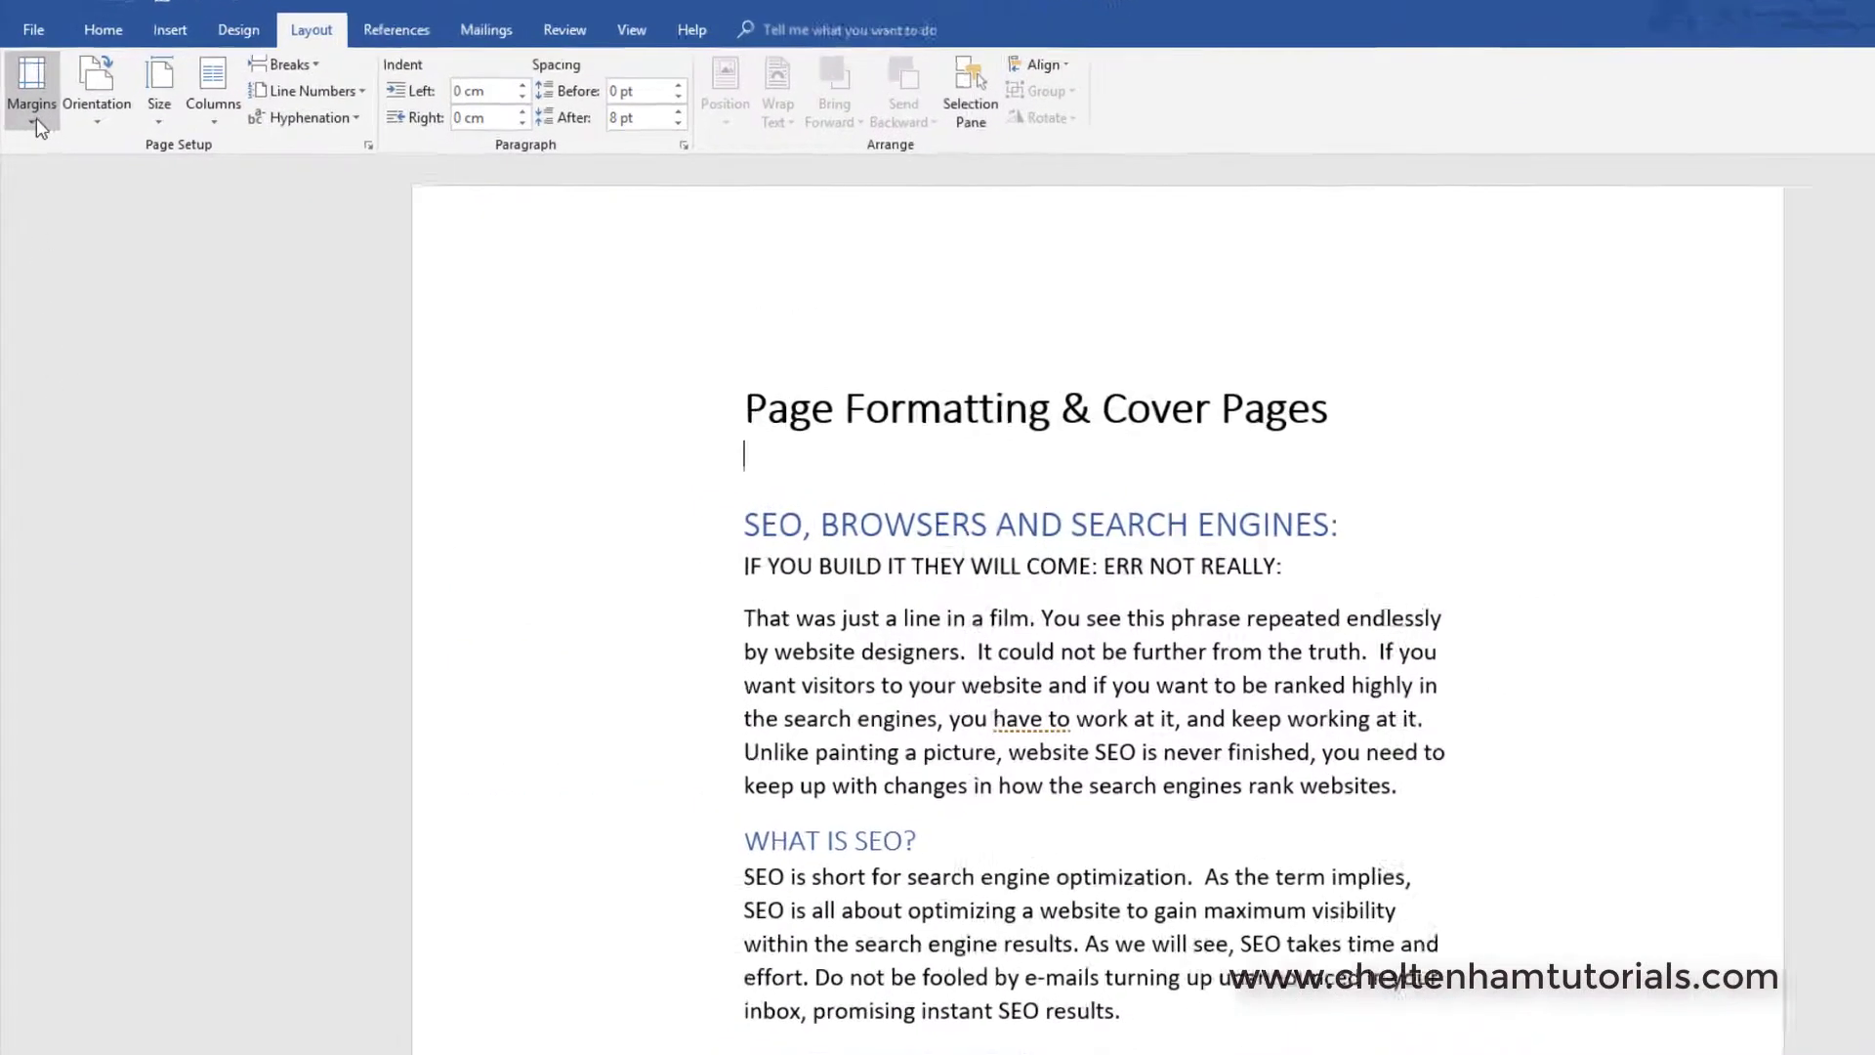
left_click(37, 117)
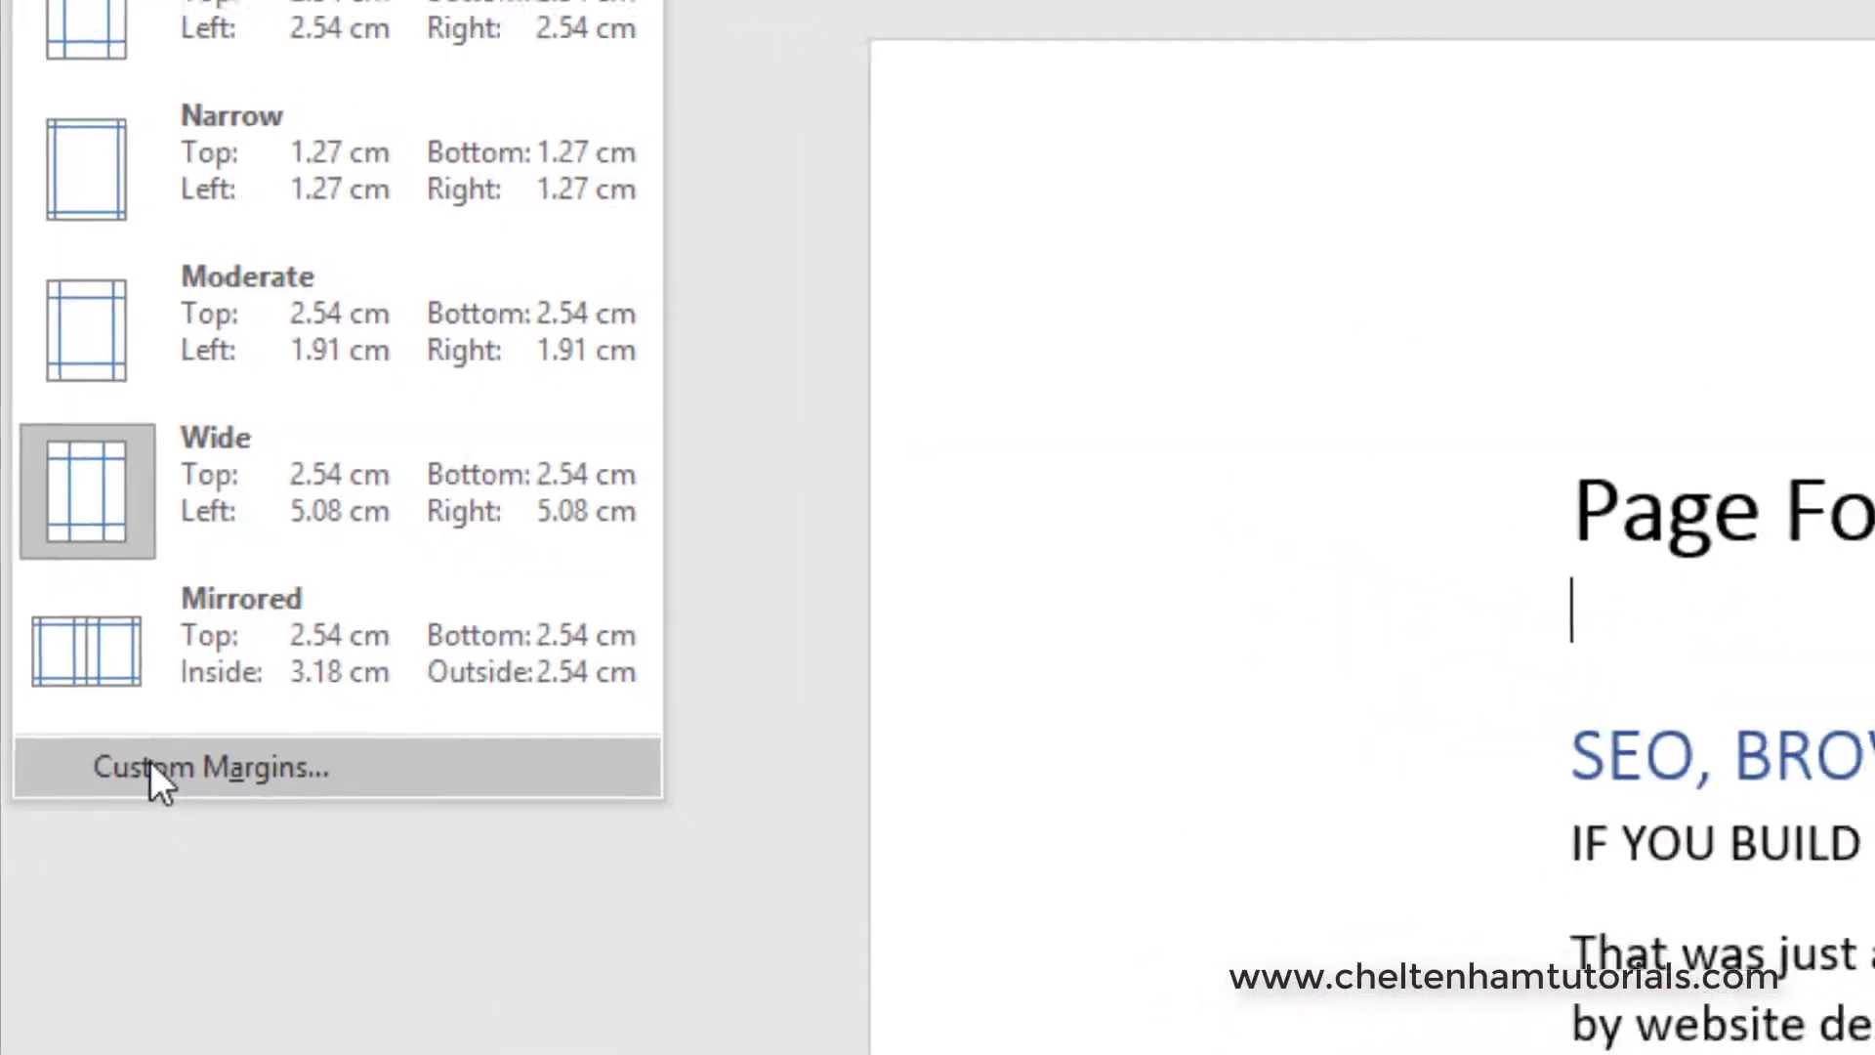
left_click(151, 763)
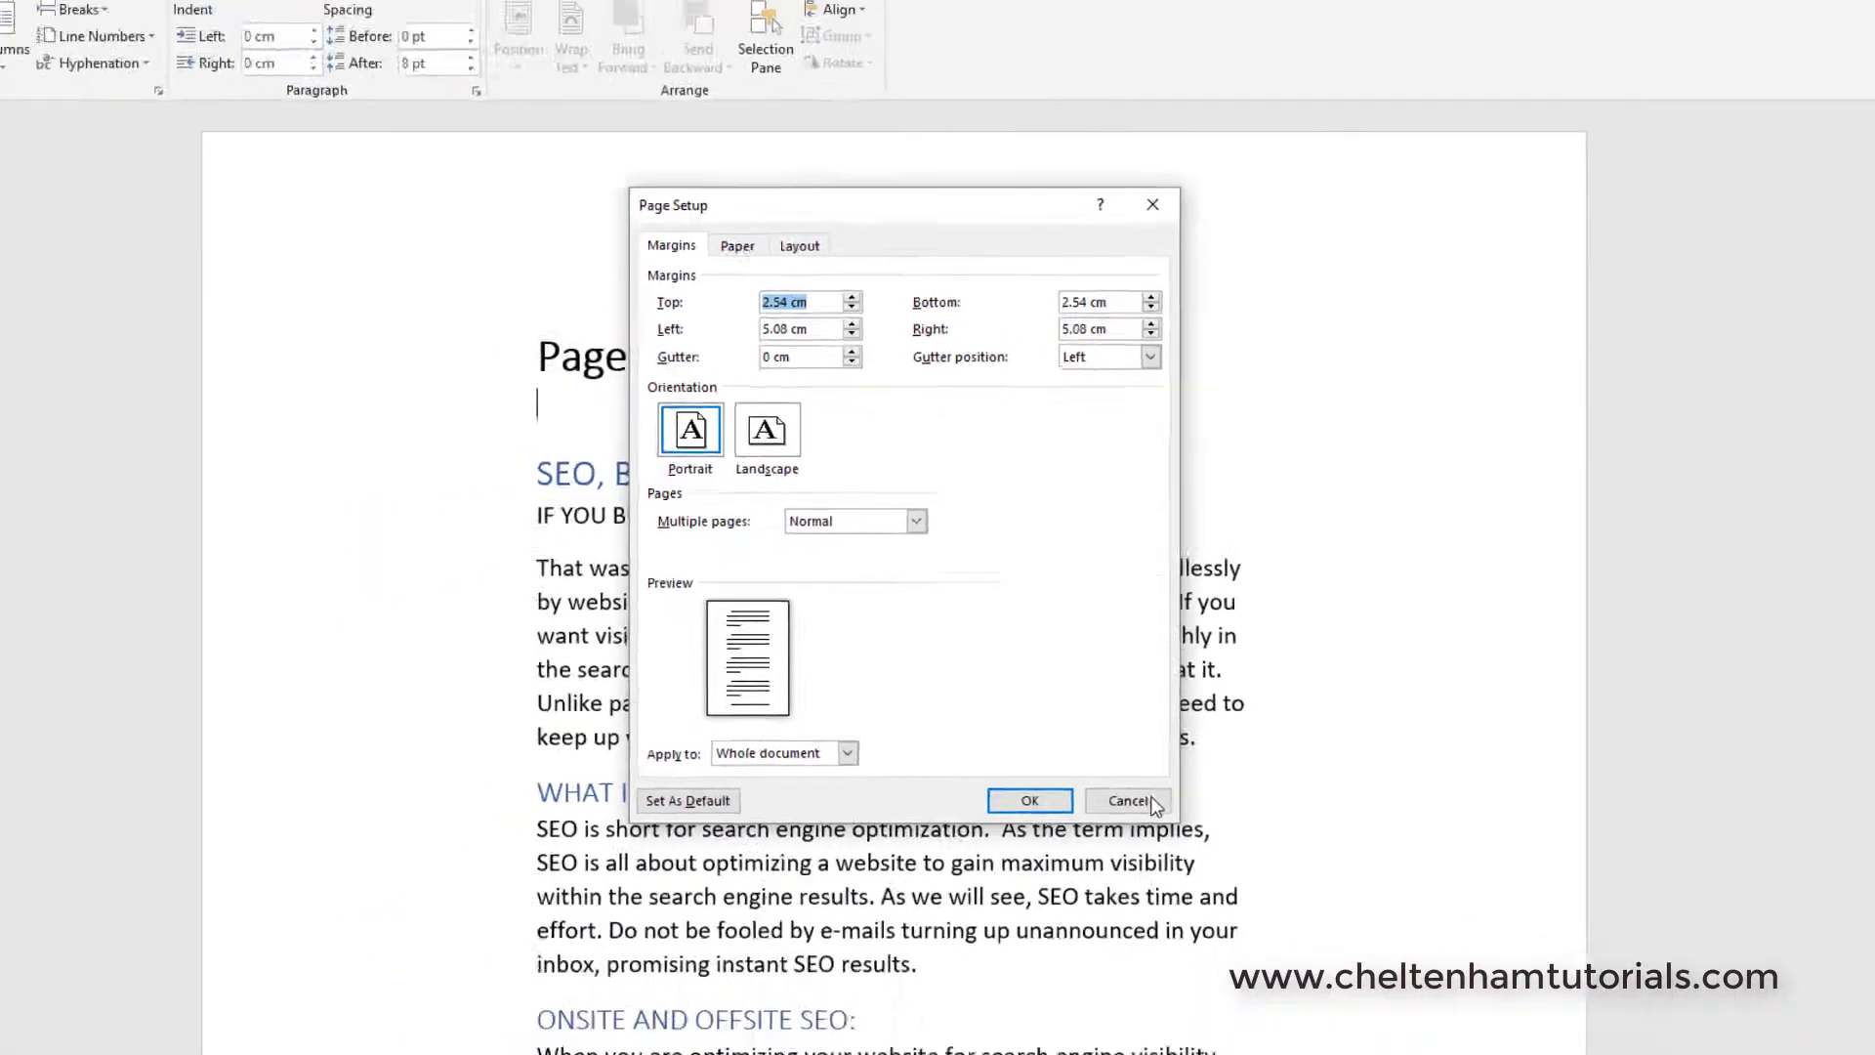
- Cancel Page Setup unchanged and apply Normal 2.54 cm margins to the article
left_click(1167, 964)
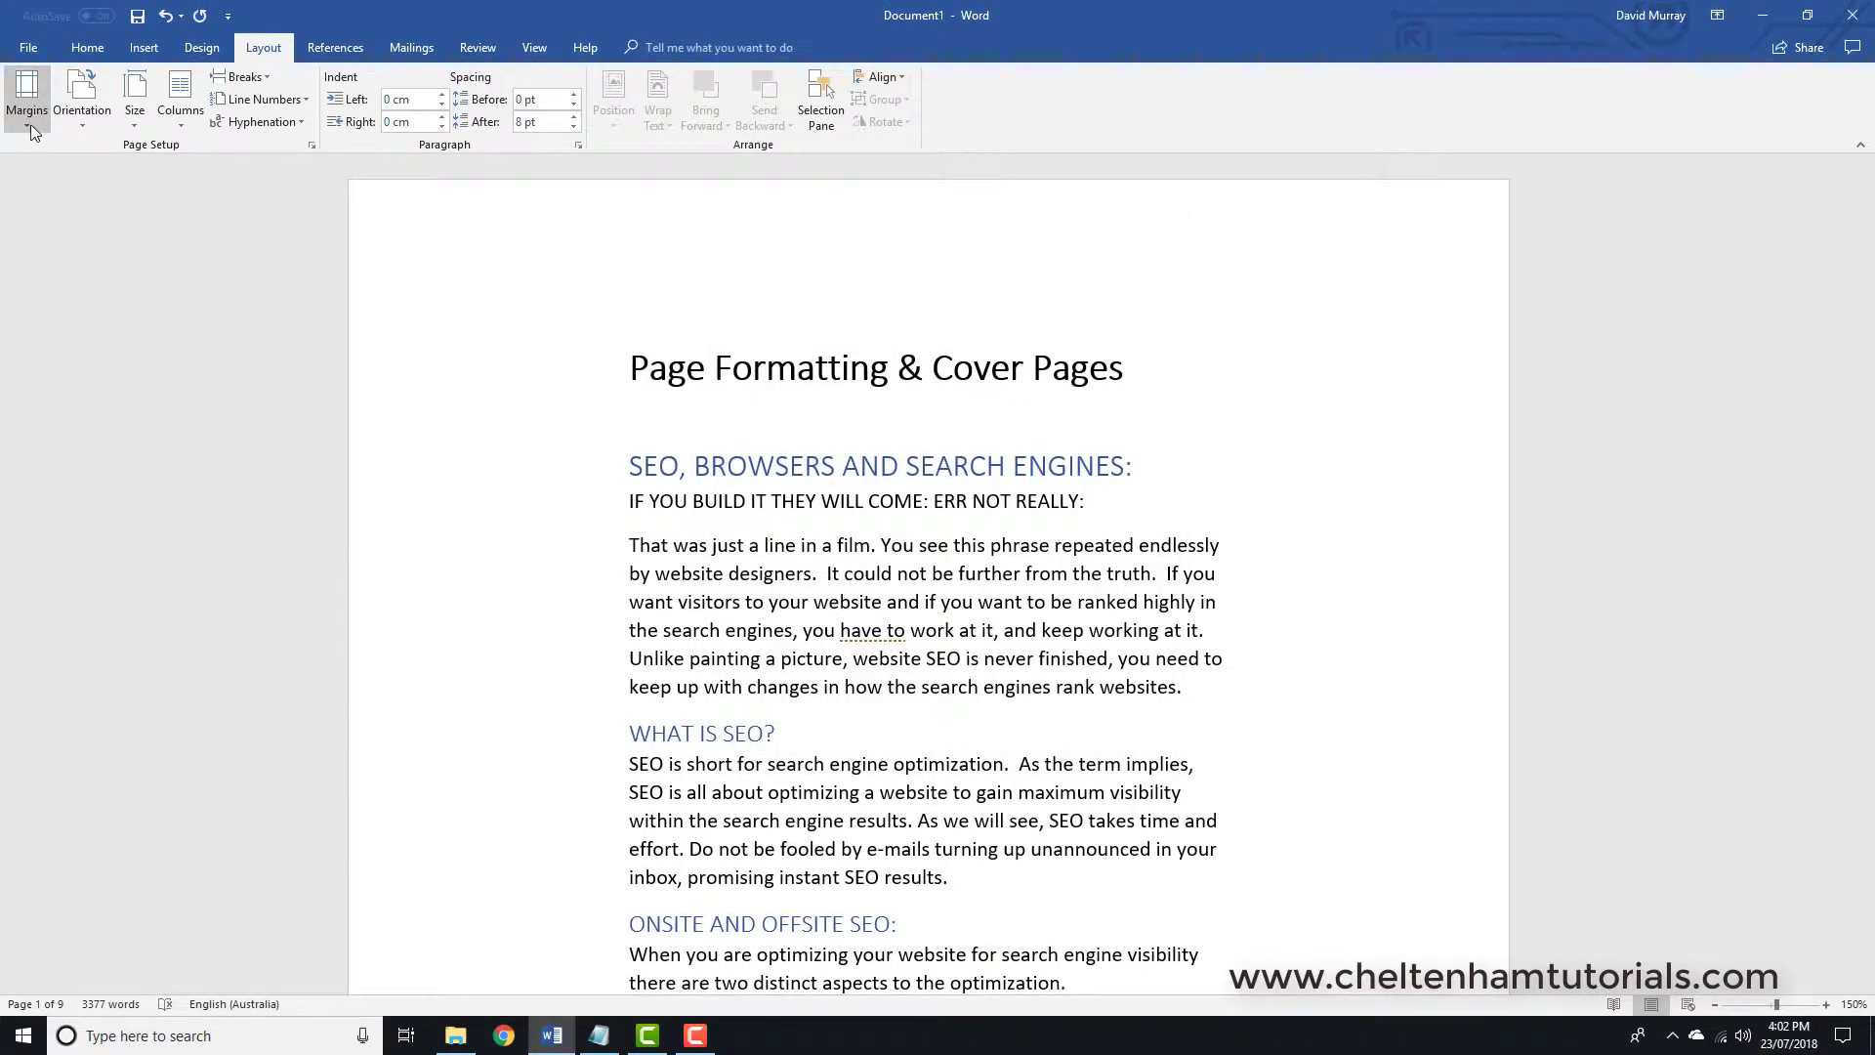
left_click(26, 125)
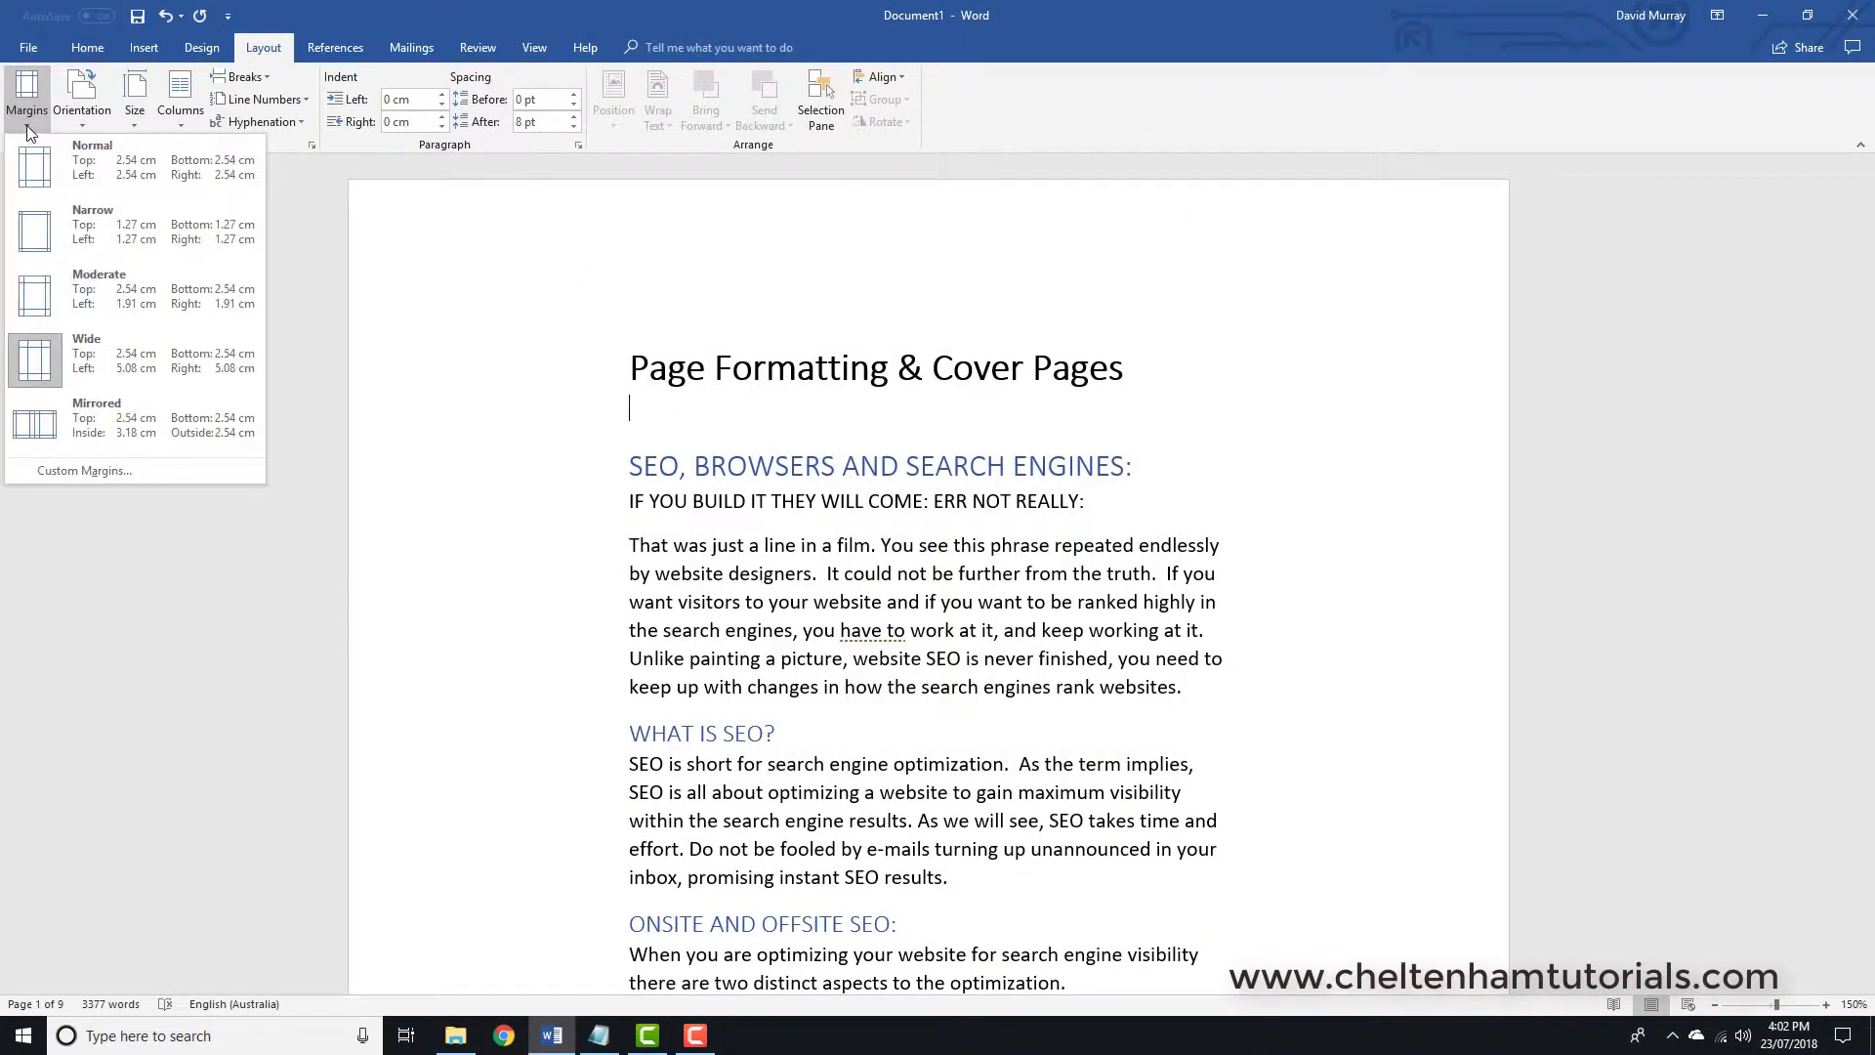
left_click(82, 154)
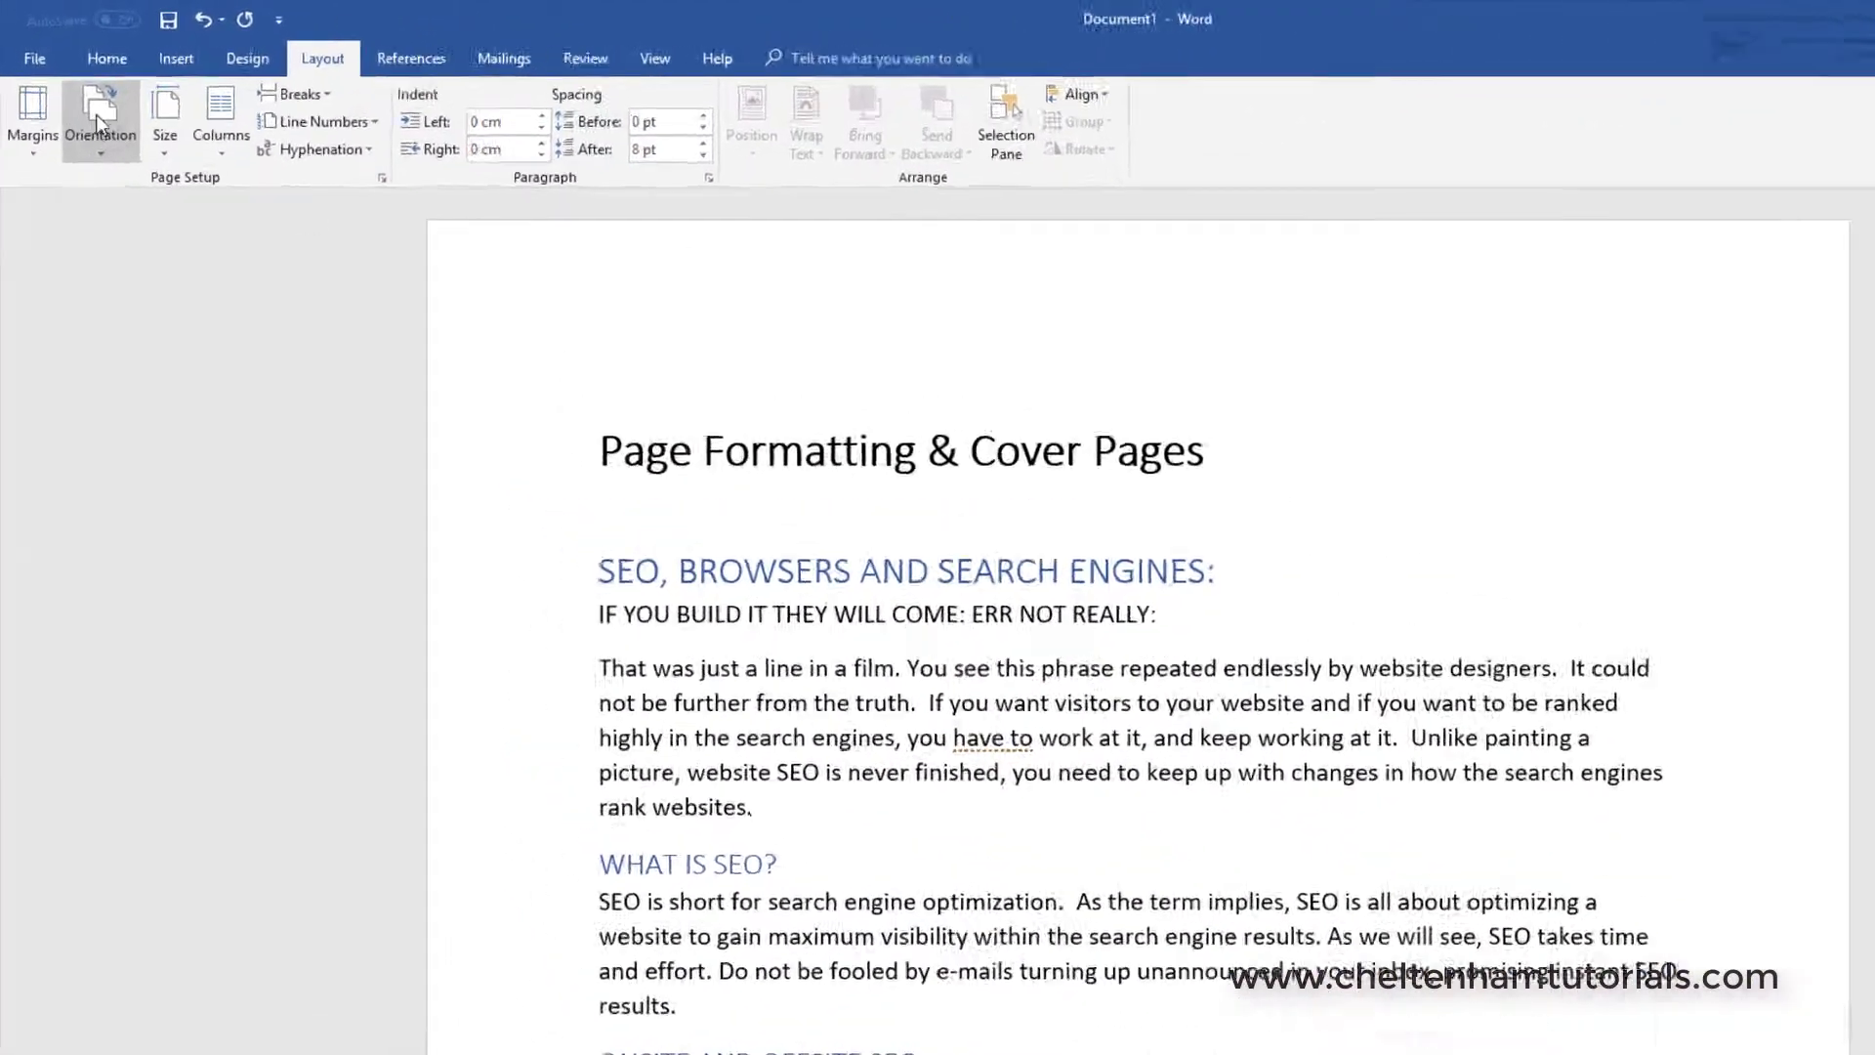
left_click(124, 142)
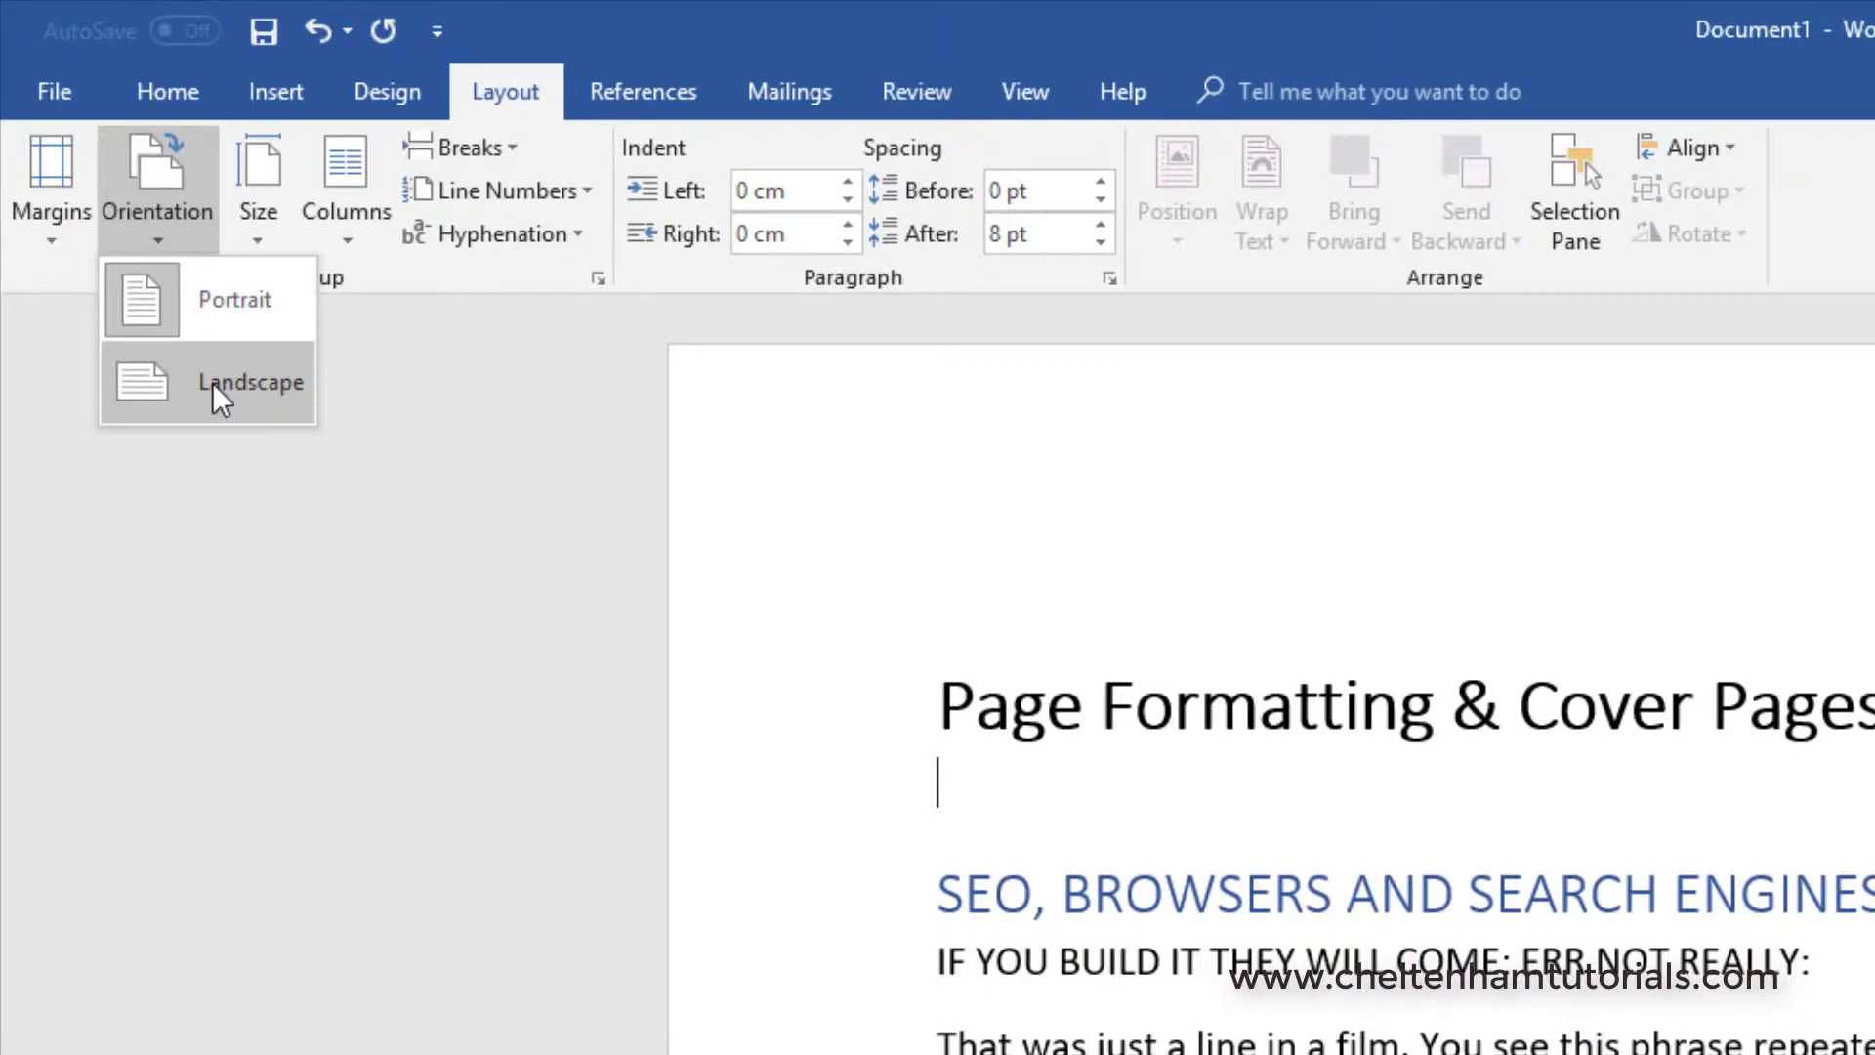
left_click(212, 383)
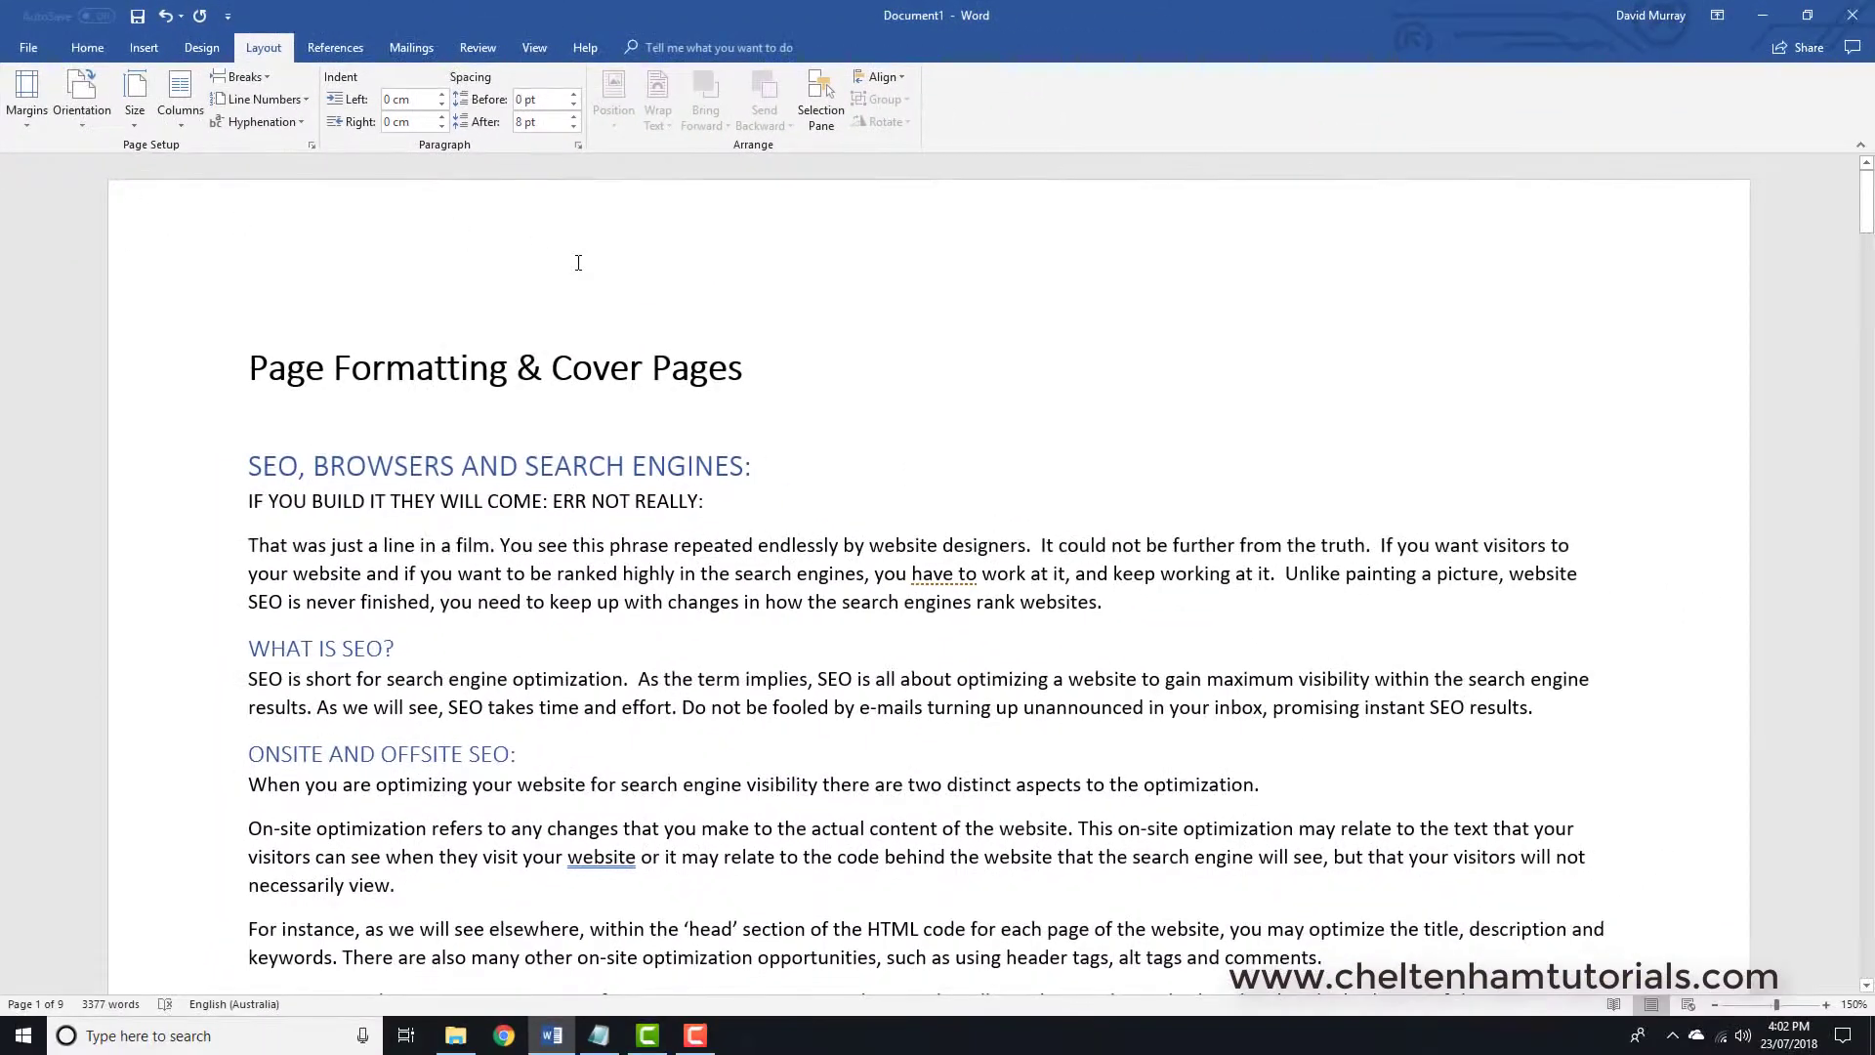
scroll(578, 262, "down", 10)
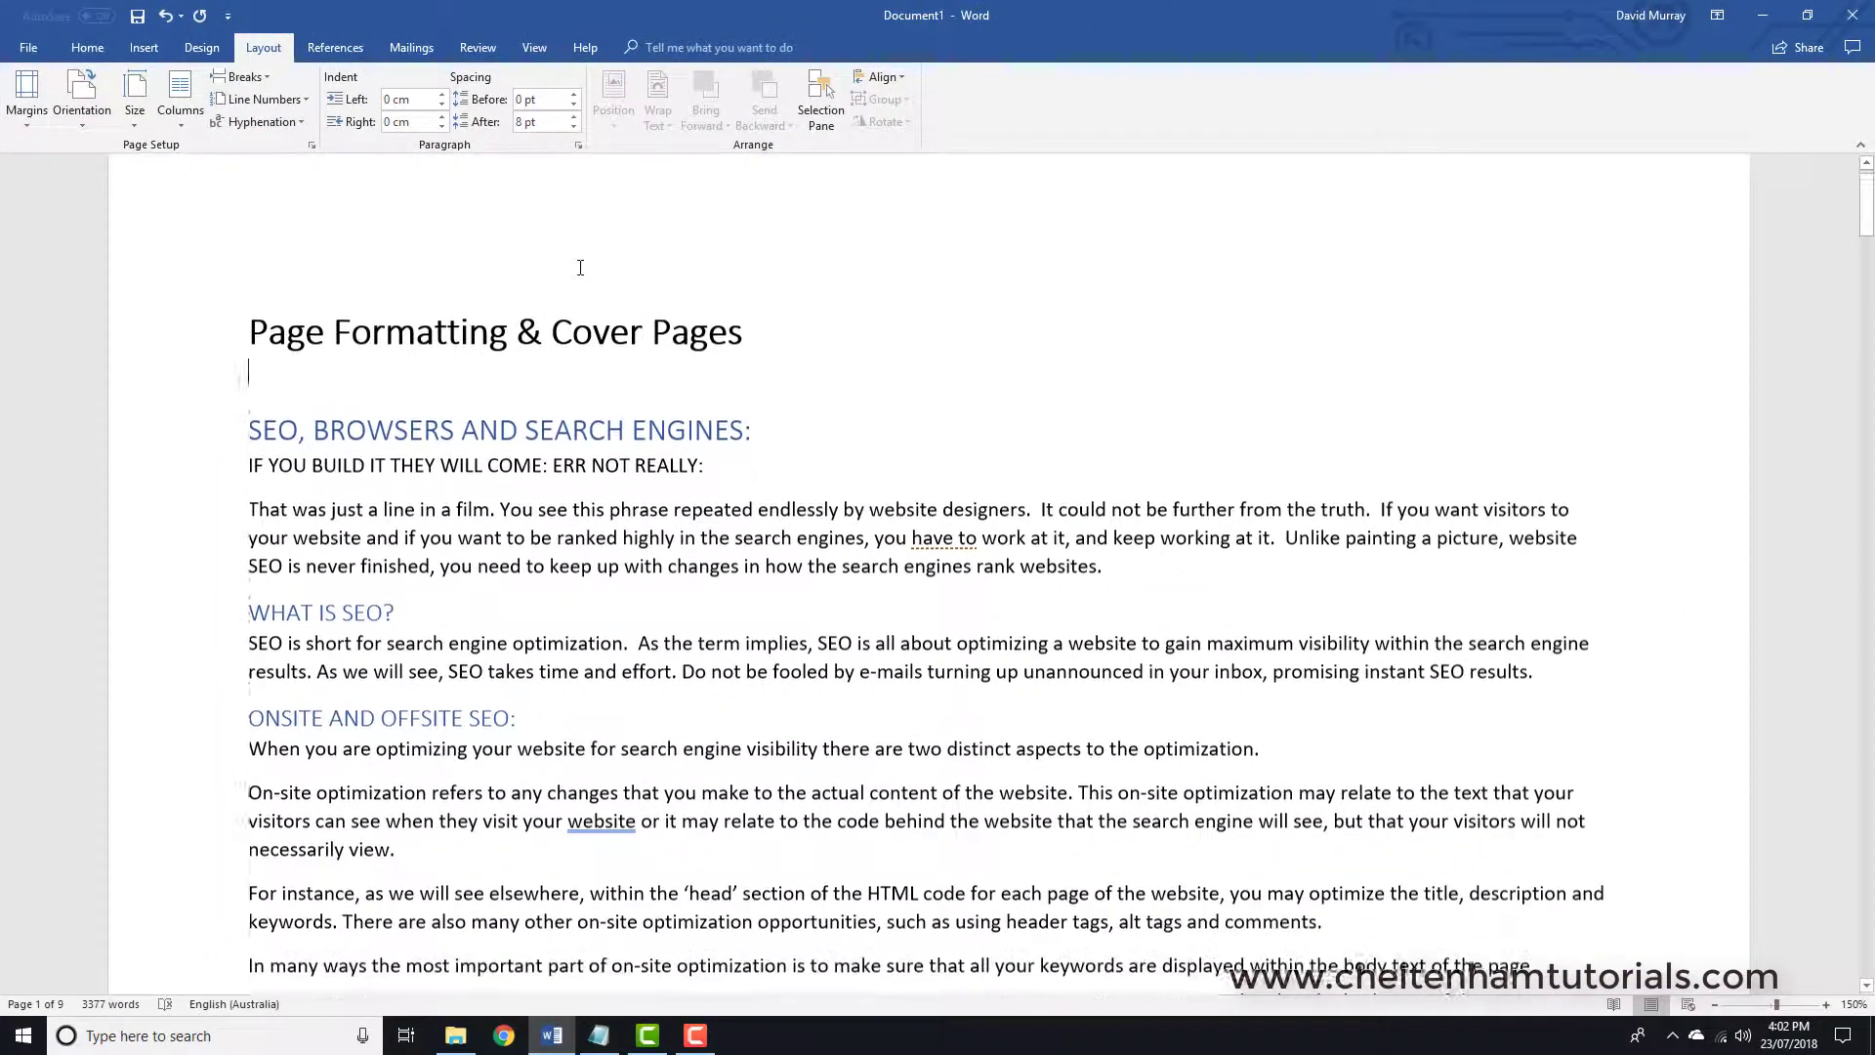
scroll(578, 267, "down", 6)
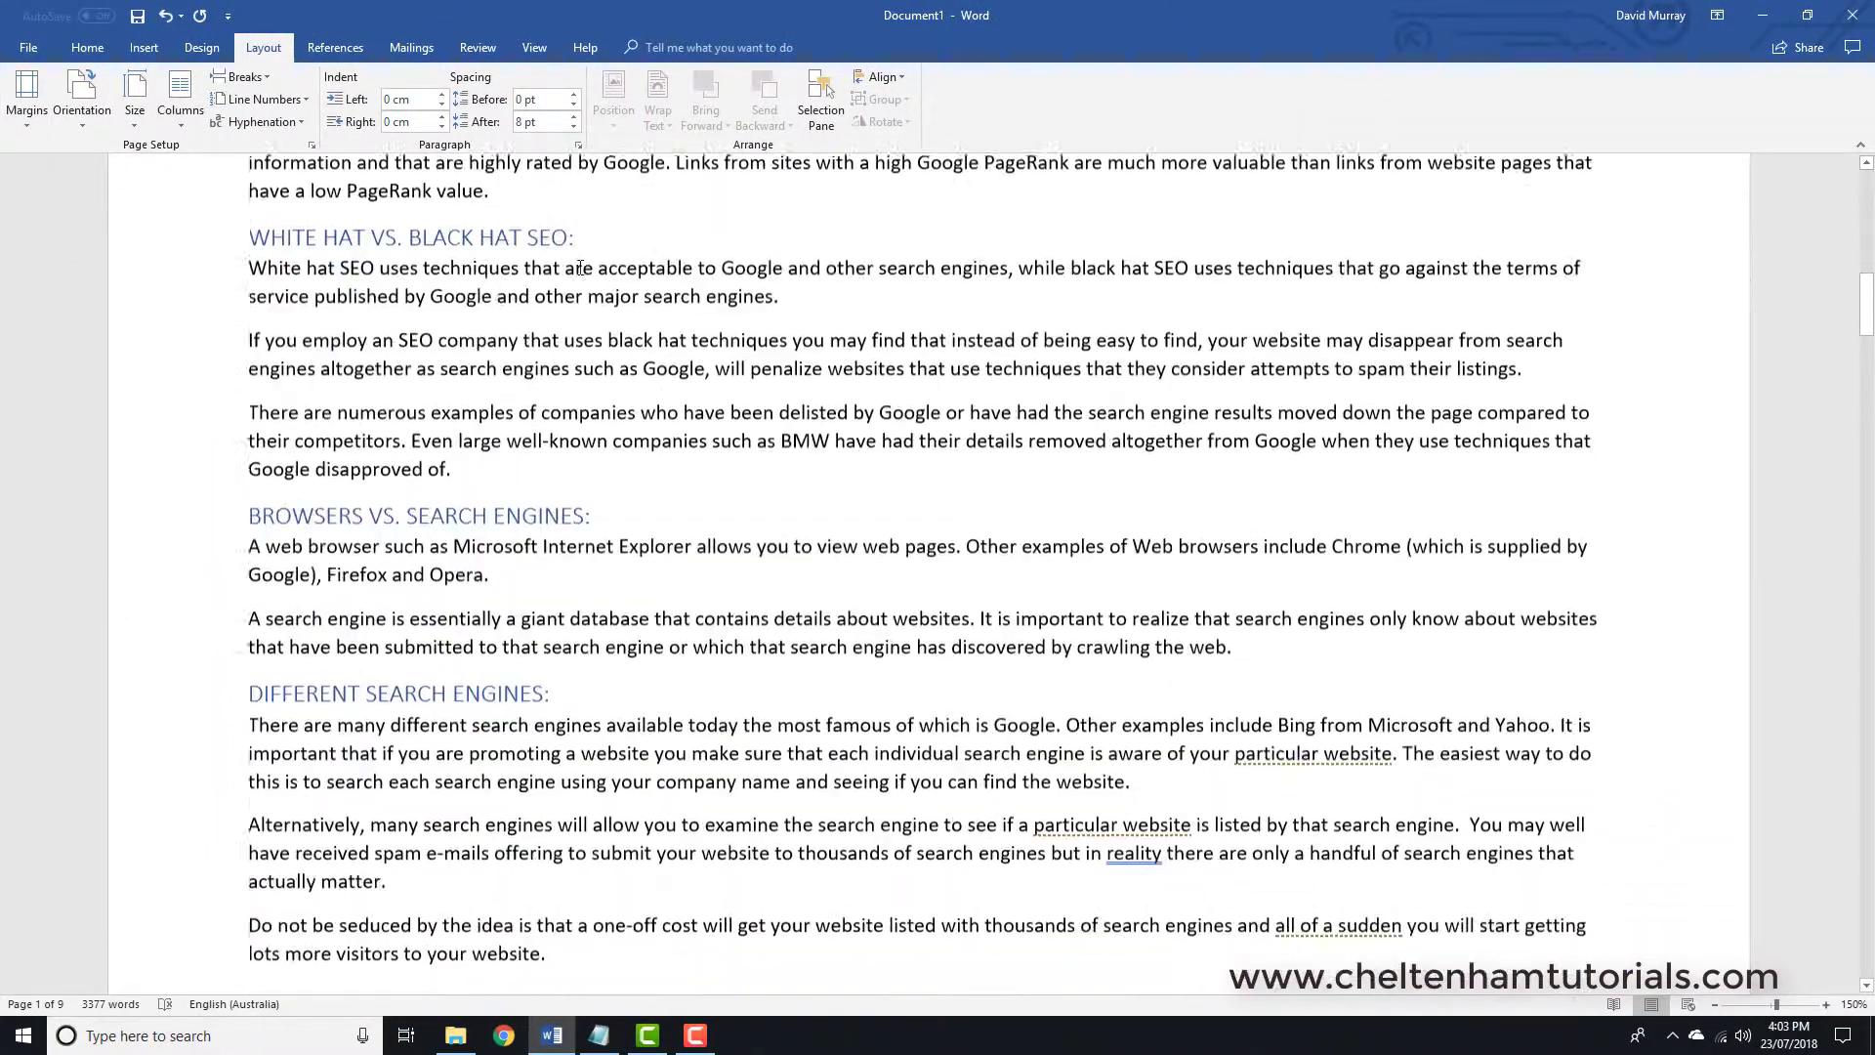
scroll(581, 267, "up", 8)
scroll(580, 268, "up", 10)
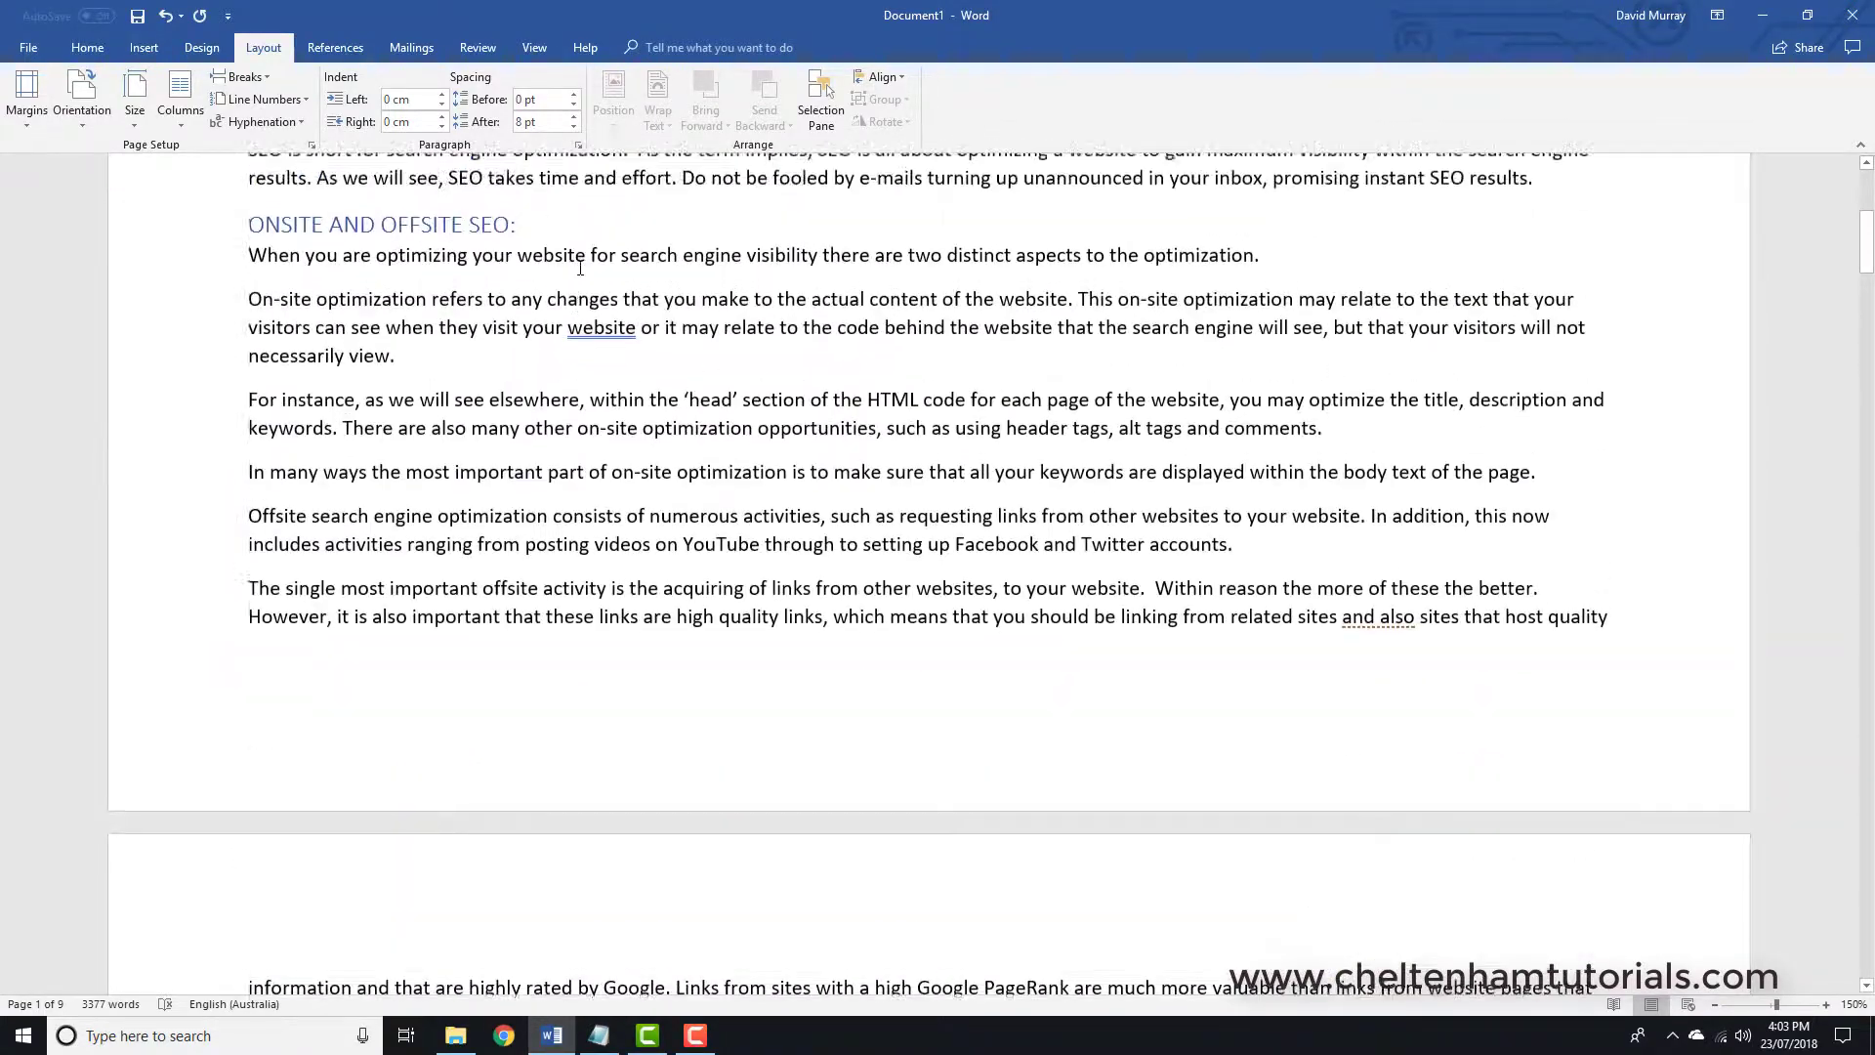
left_click(86, 115)
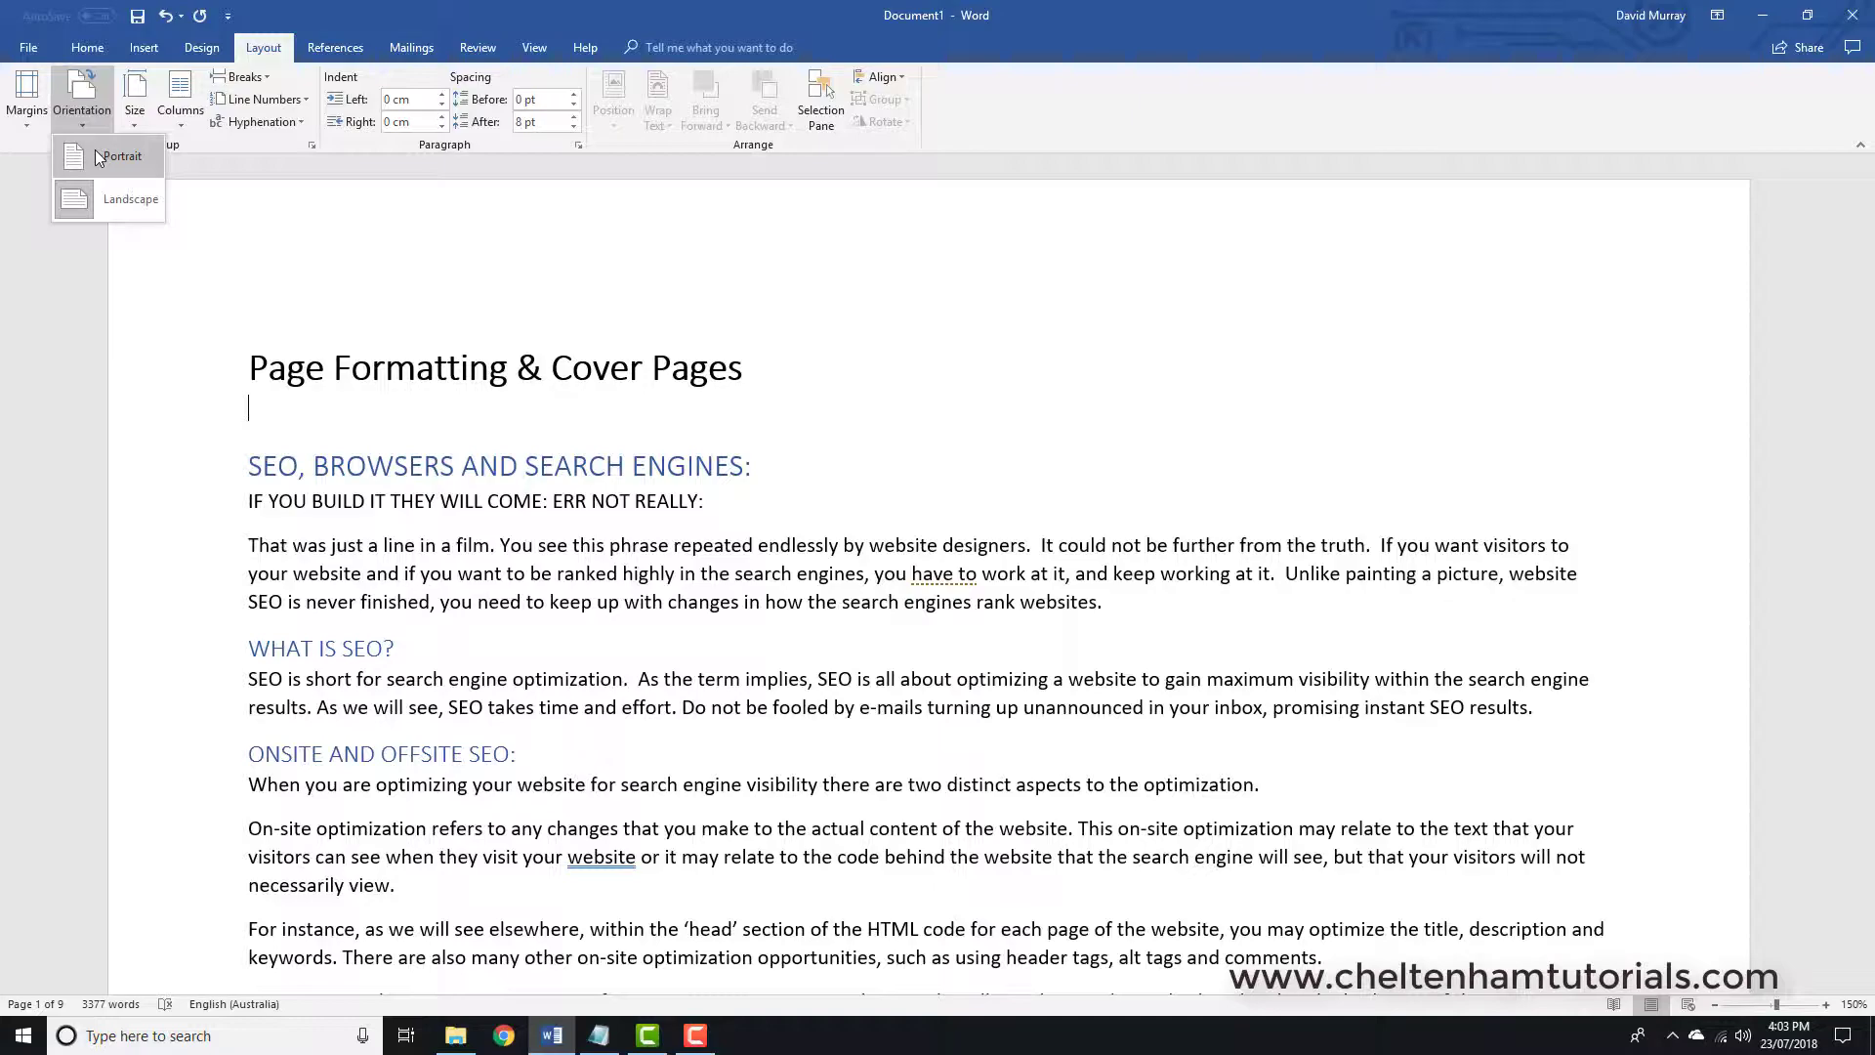
left_click(98, 156)
scroll(586, 325, "down", 7)
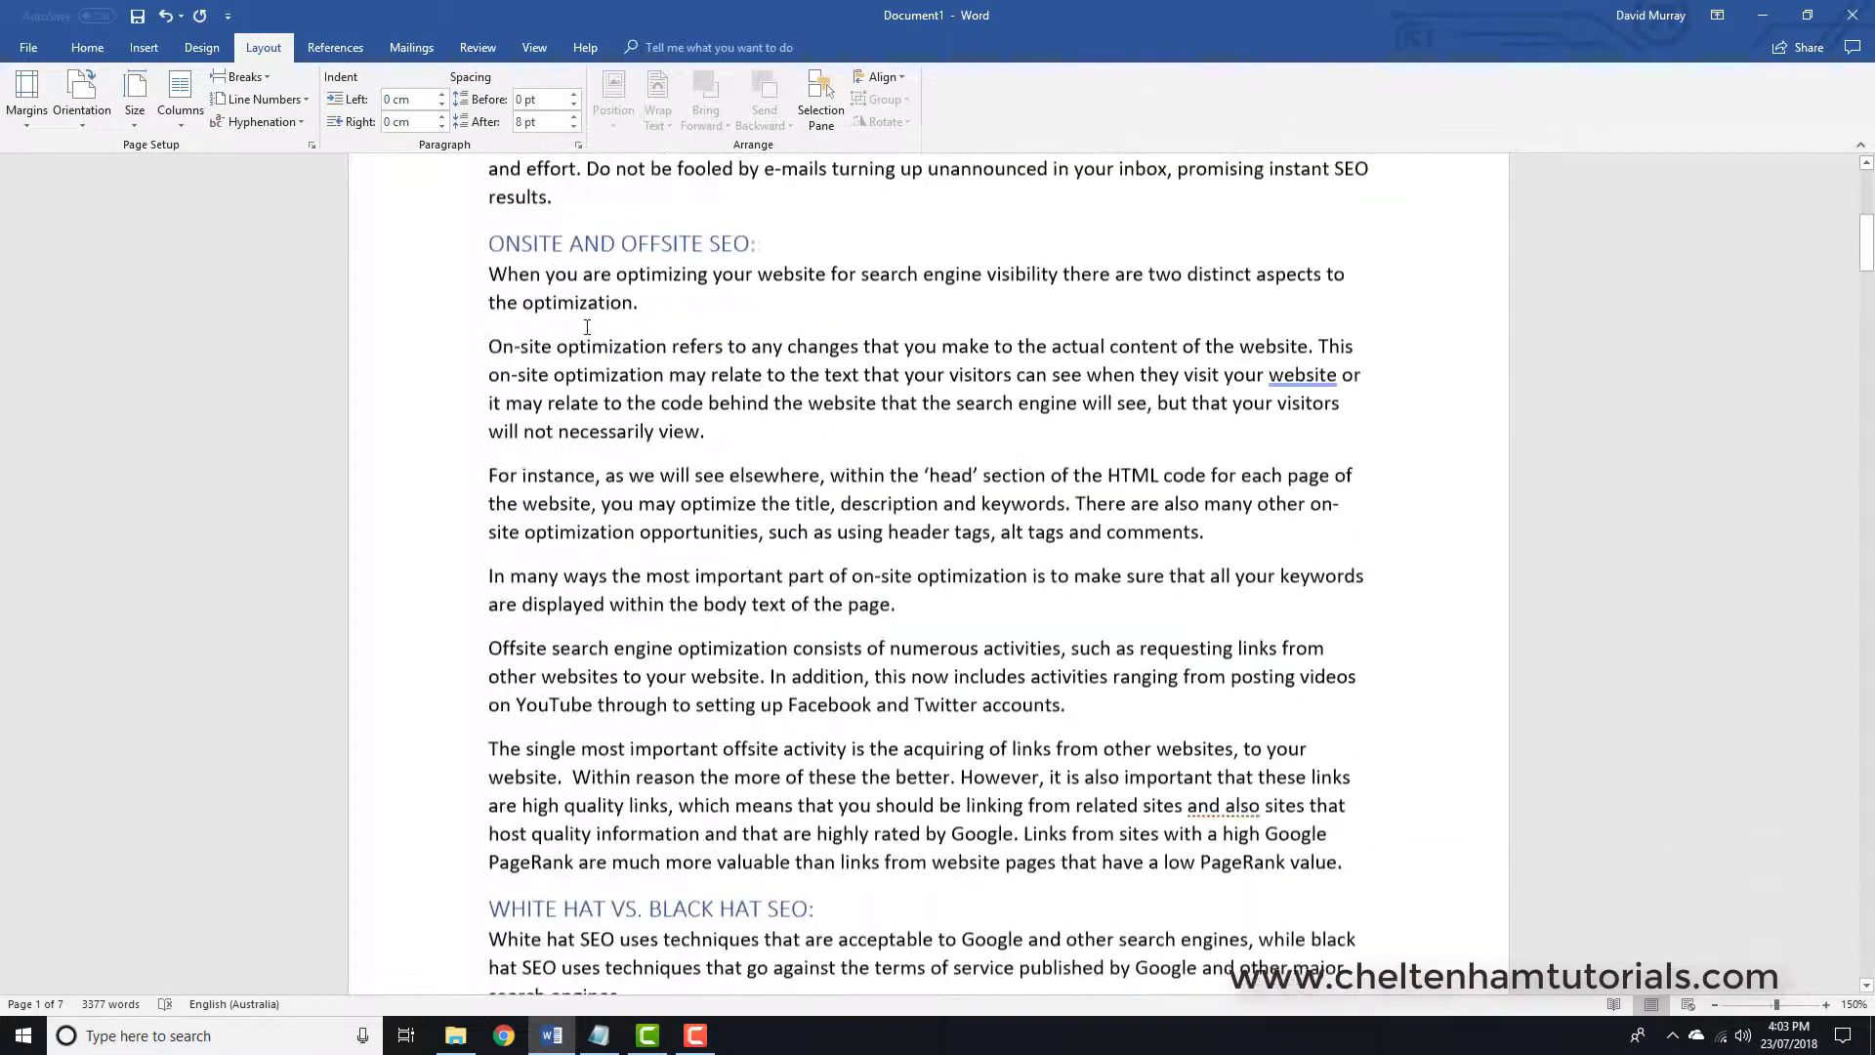
scroll(586, 324, "up", 10)
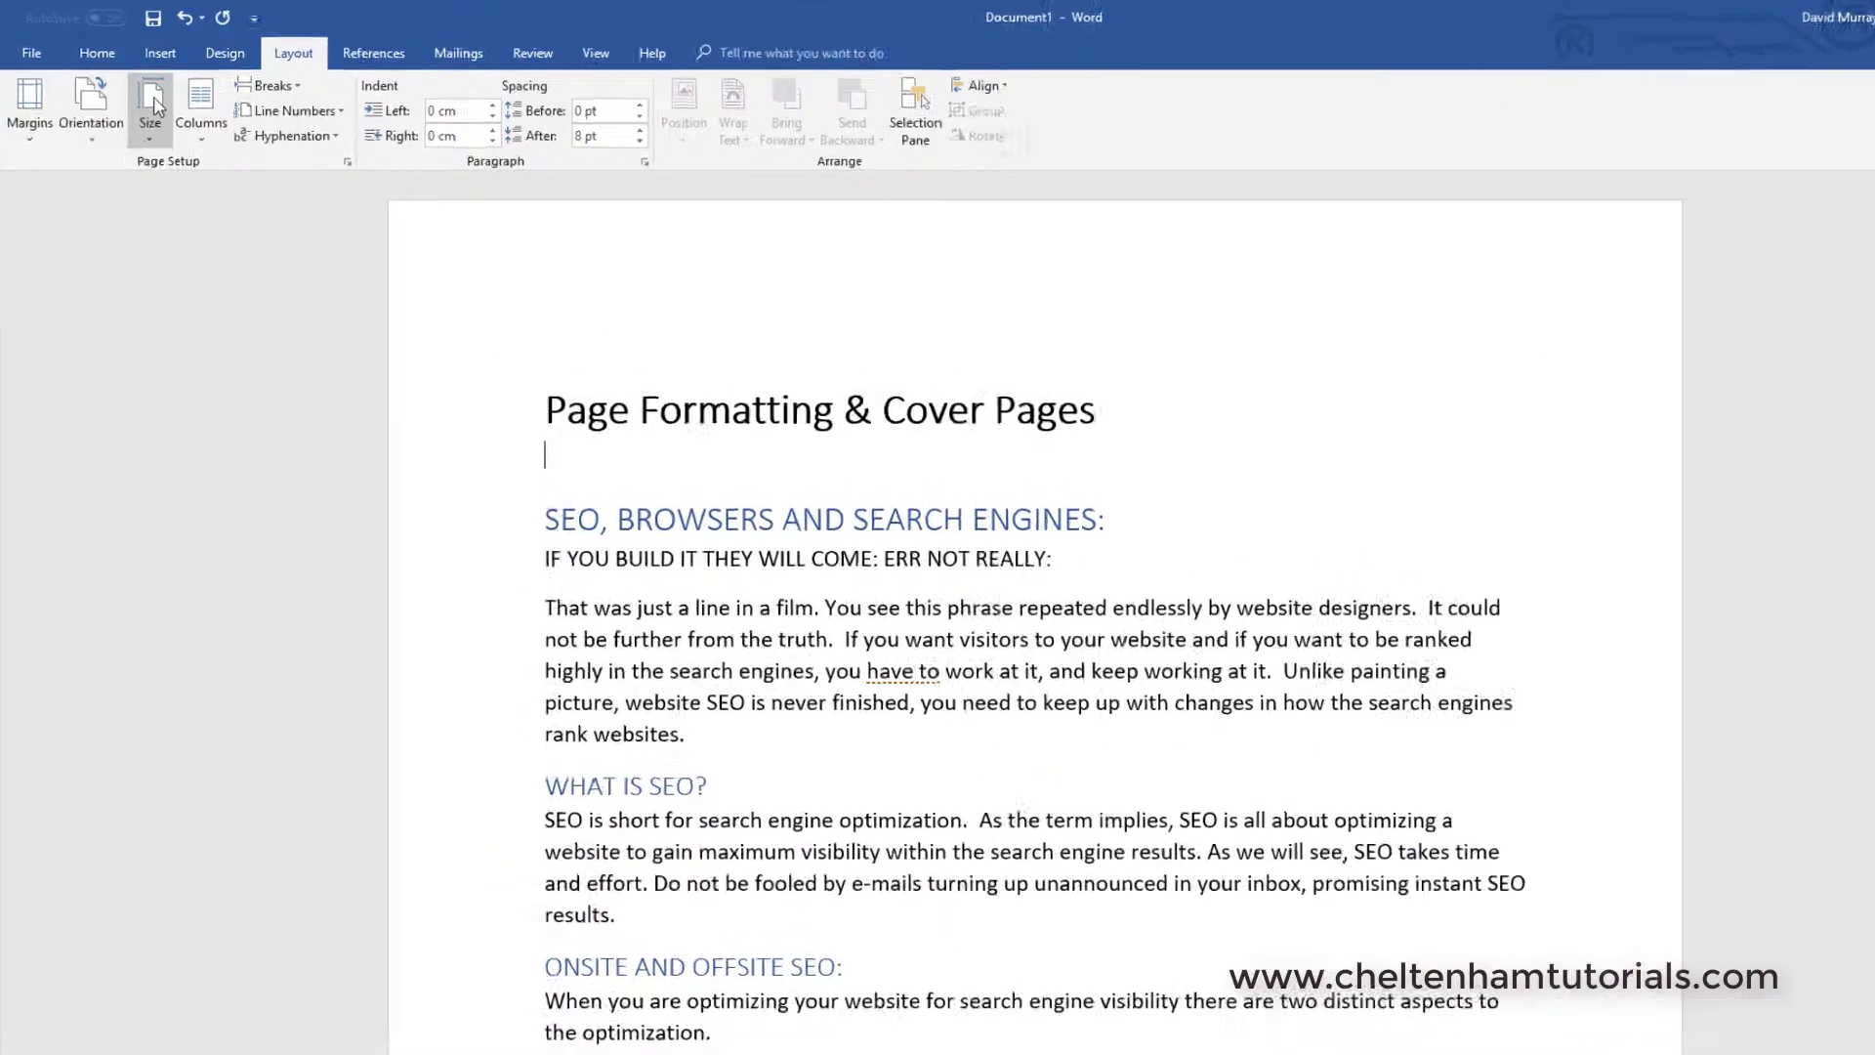
left_click(152, 113)
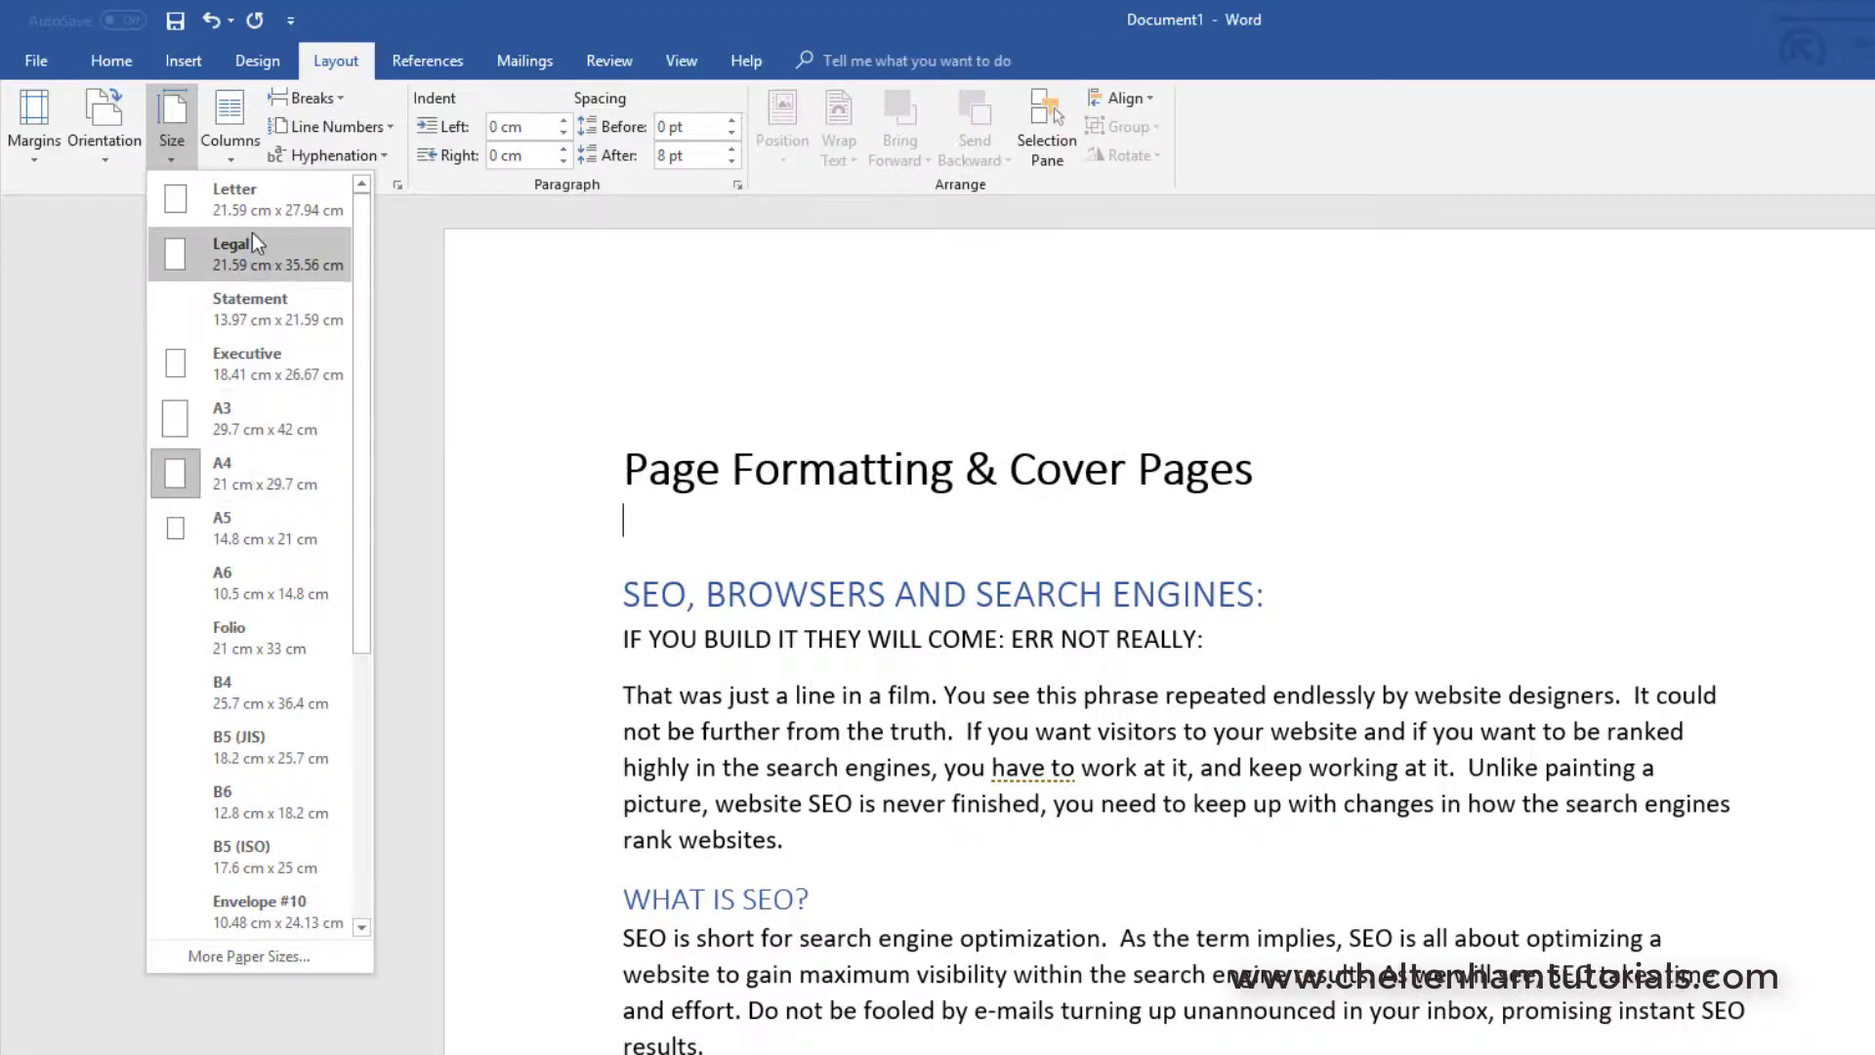
left_click(265, 209)
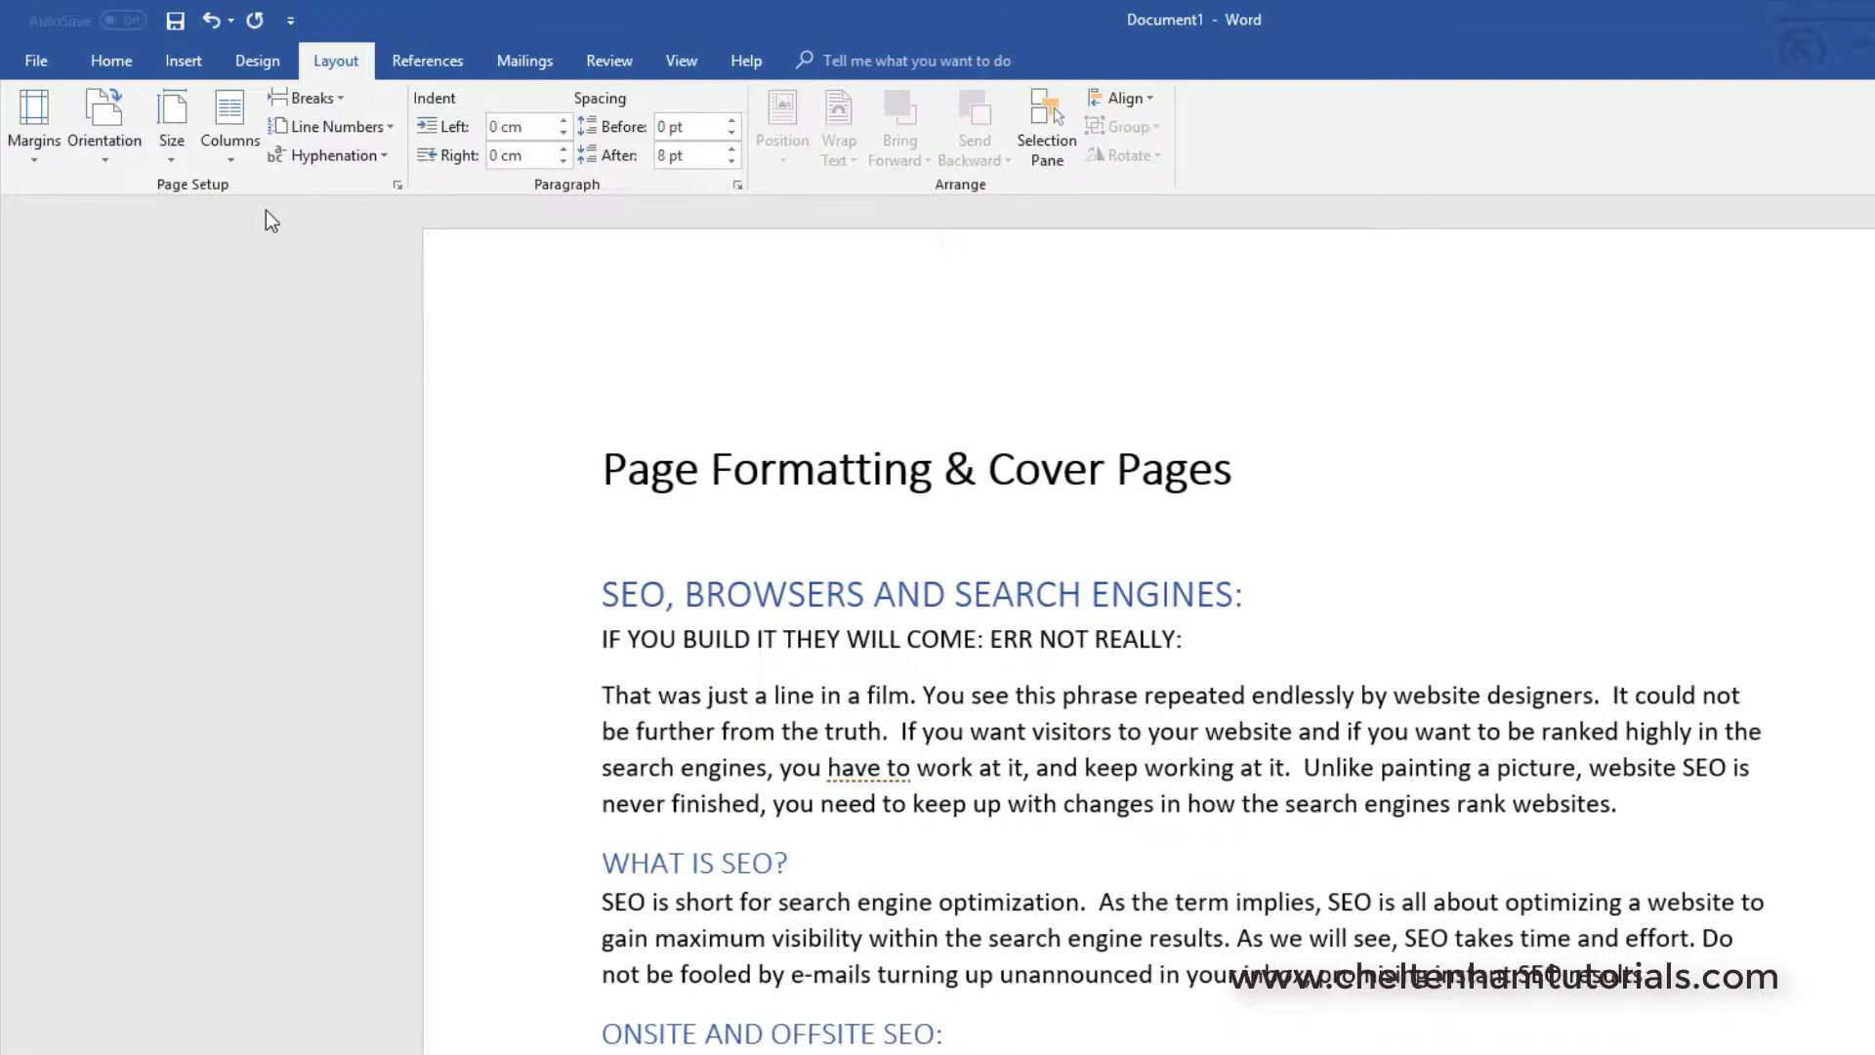
left_click(168, 118)
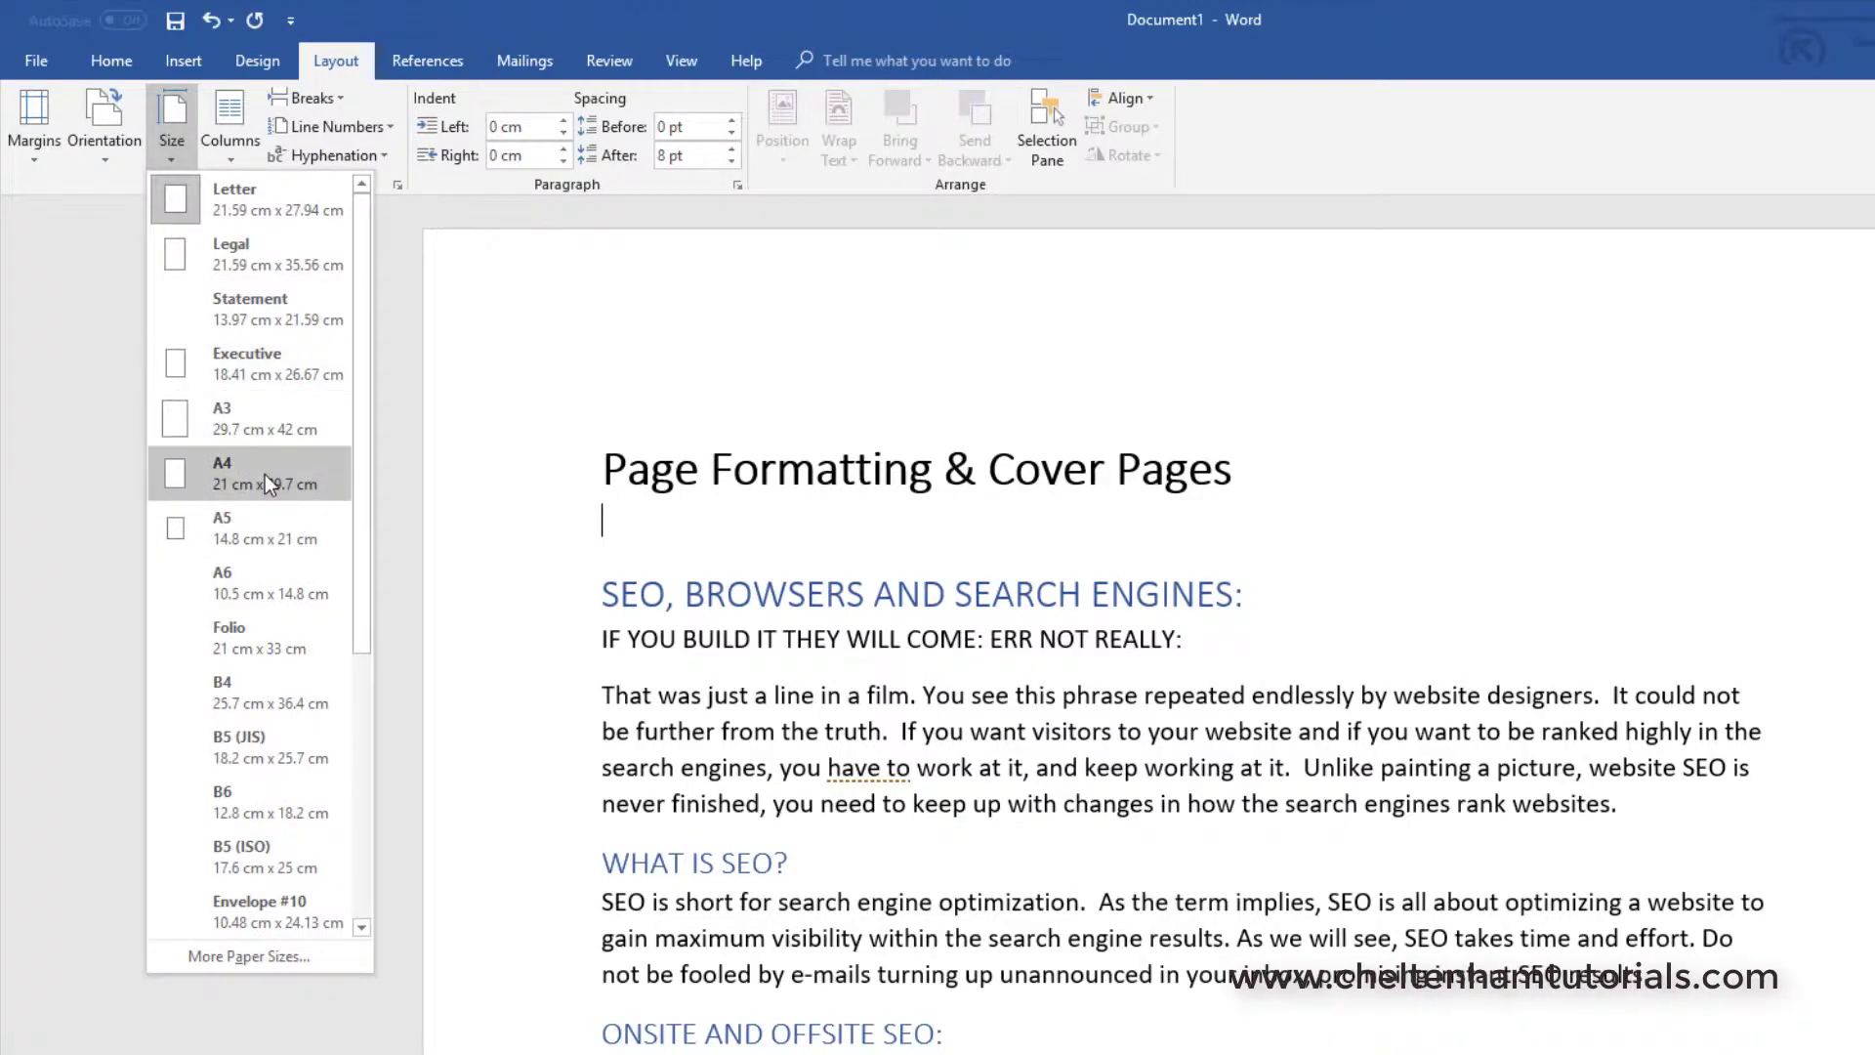
left_click(266, 473)
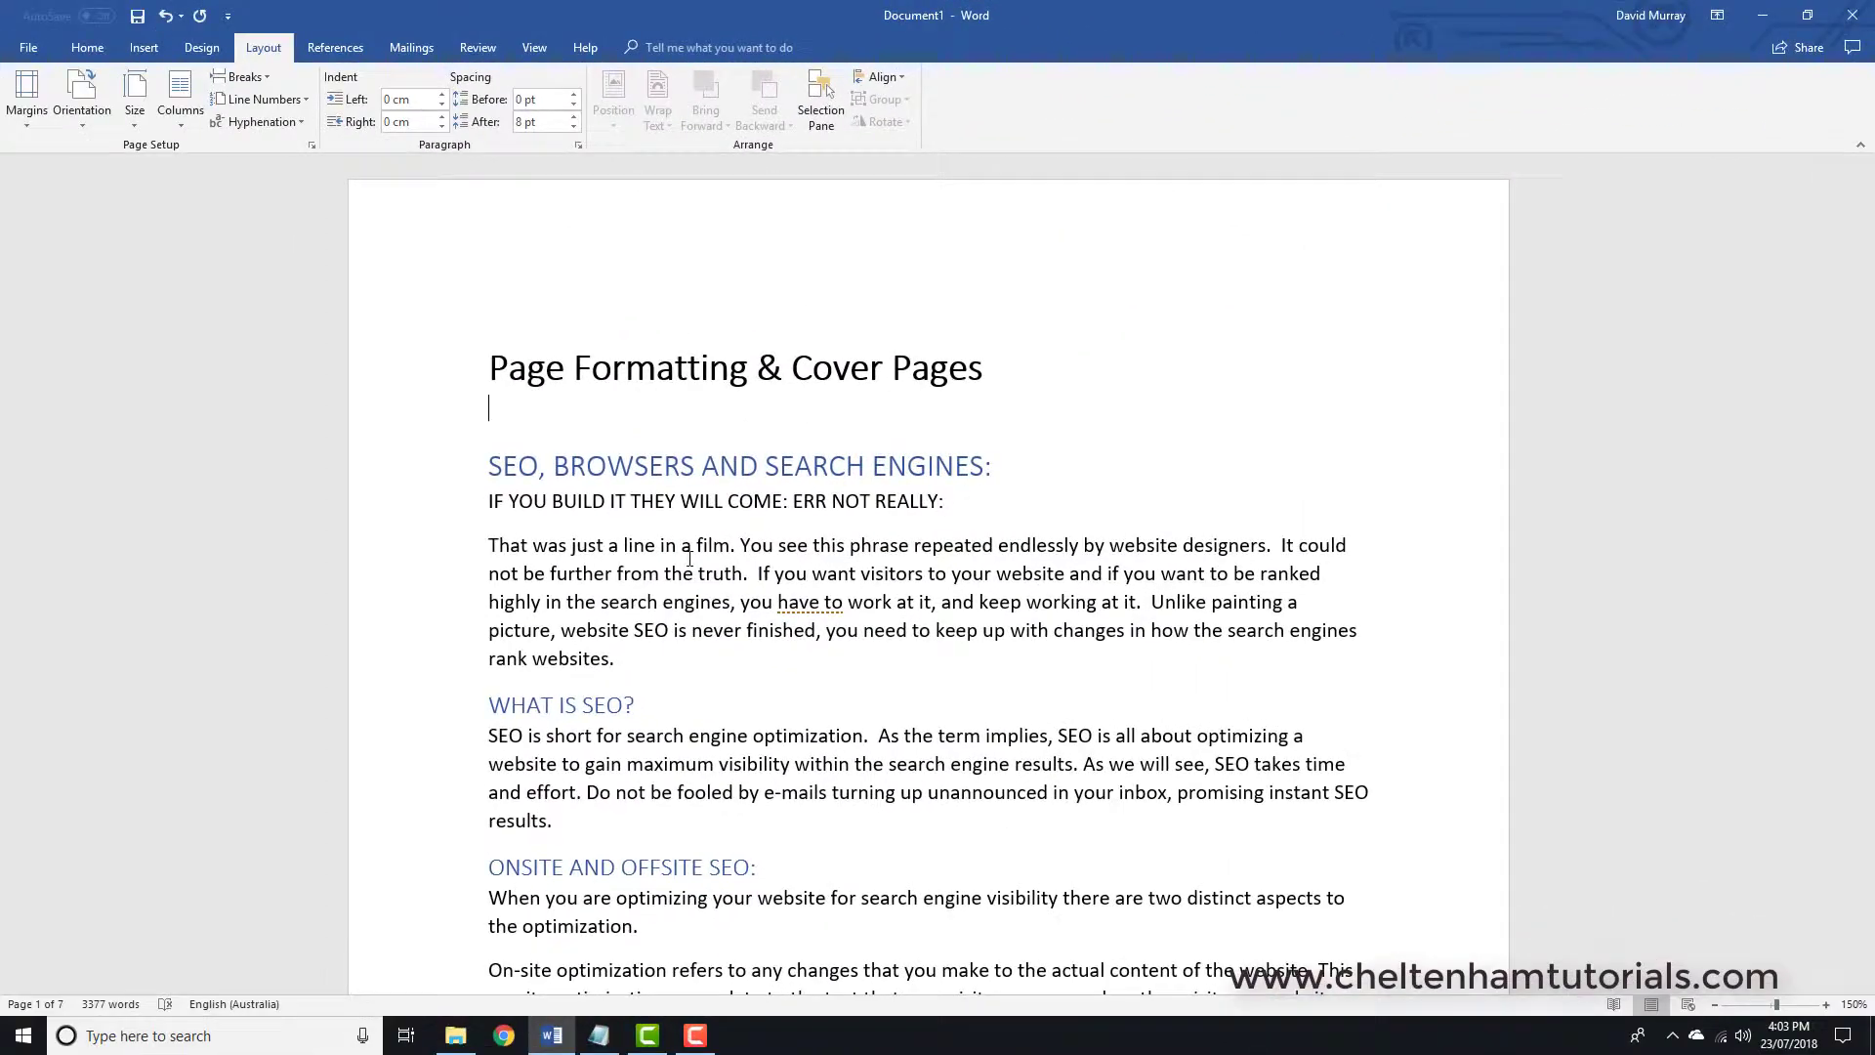
scroll(689, 559, "down", 5)
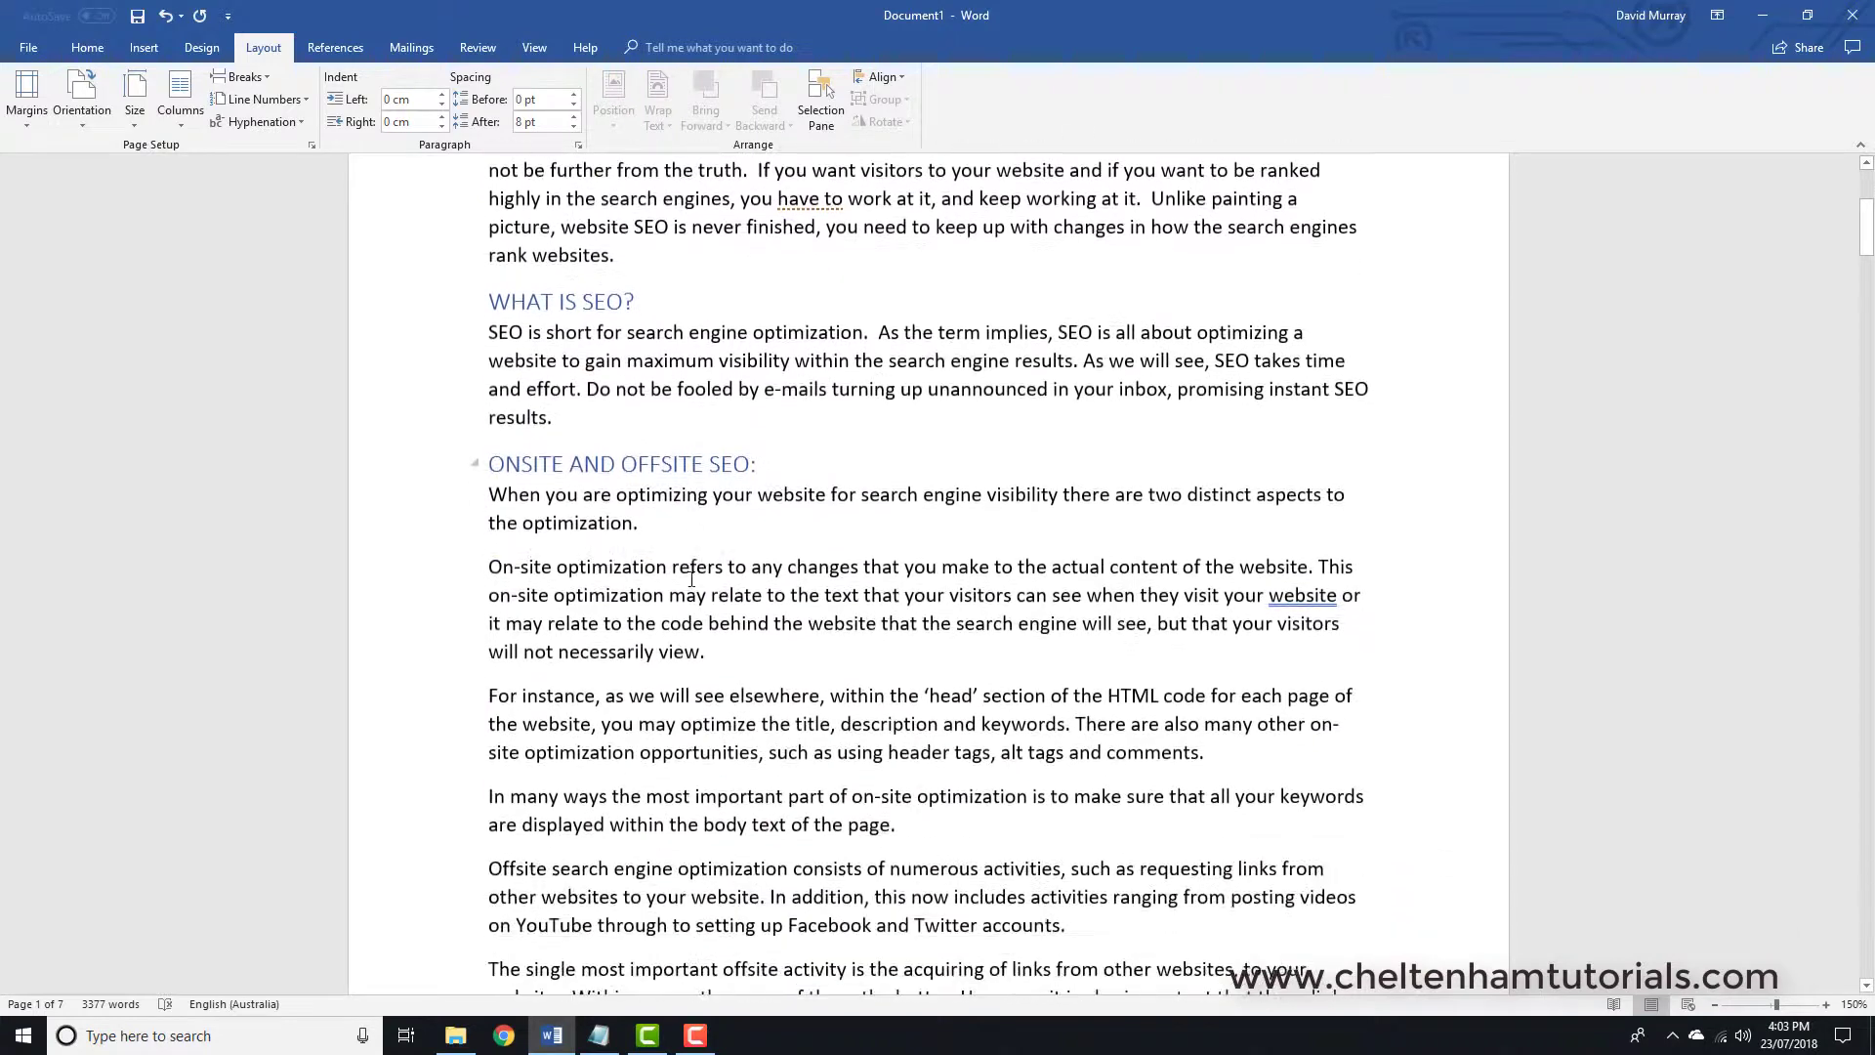
scroll(691, 579, "down", 8)
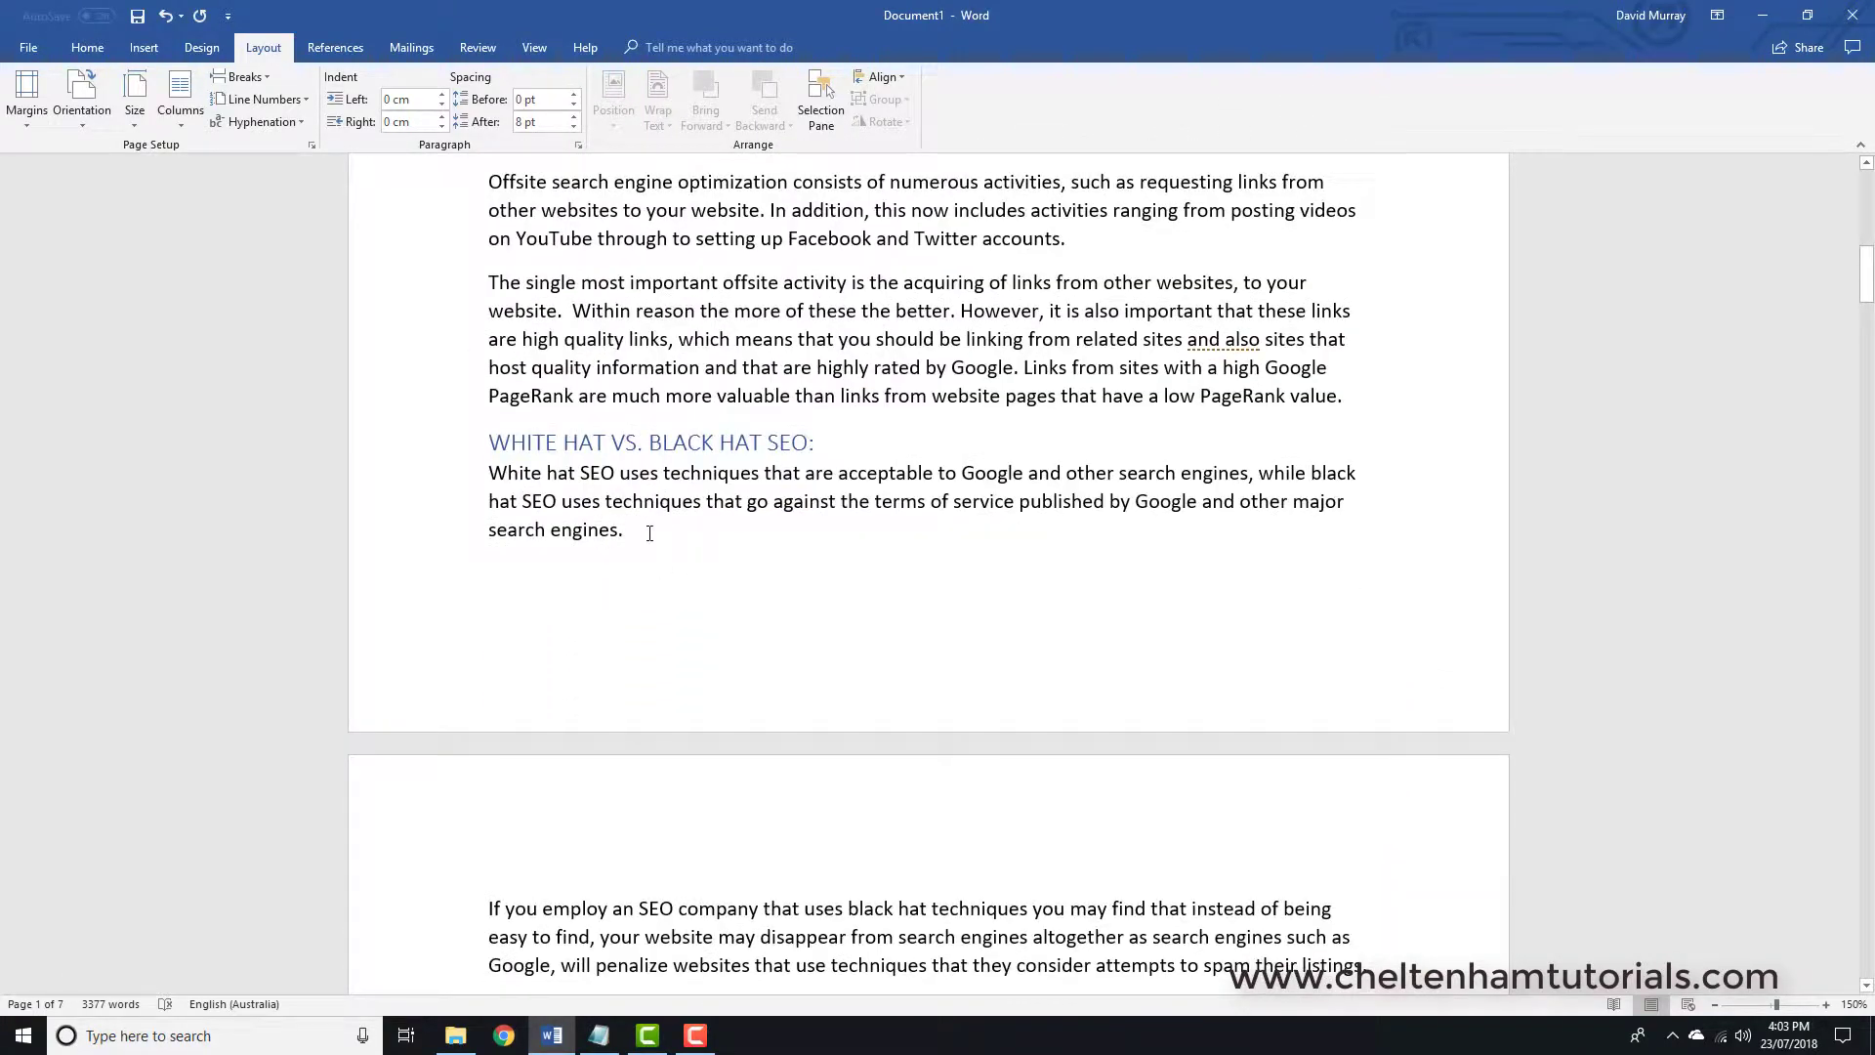
scroll(651, 532, "down", 5)
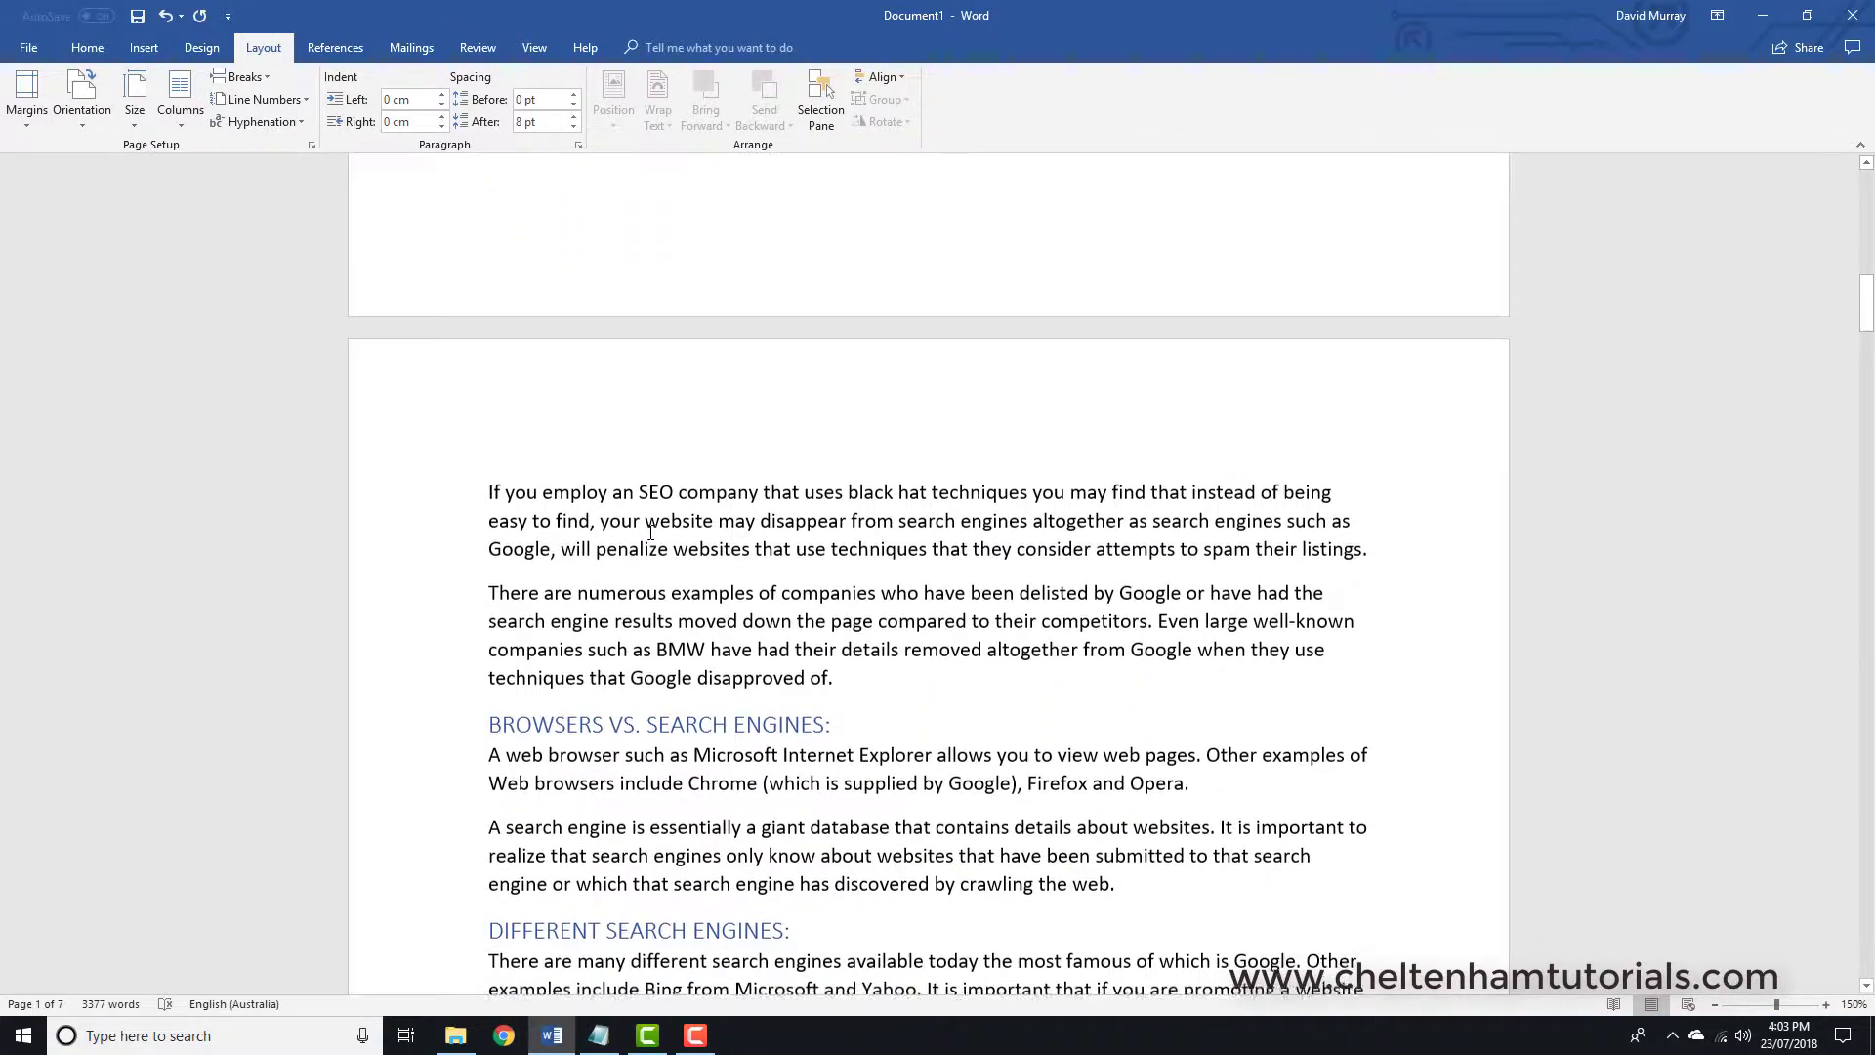
scroll(656, 528, "down", 12)
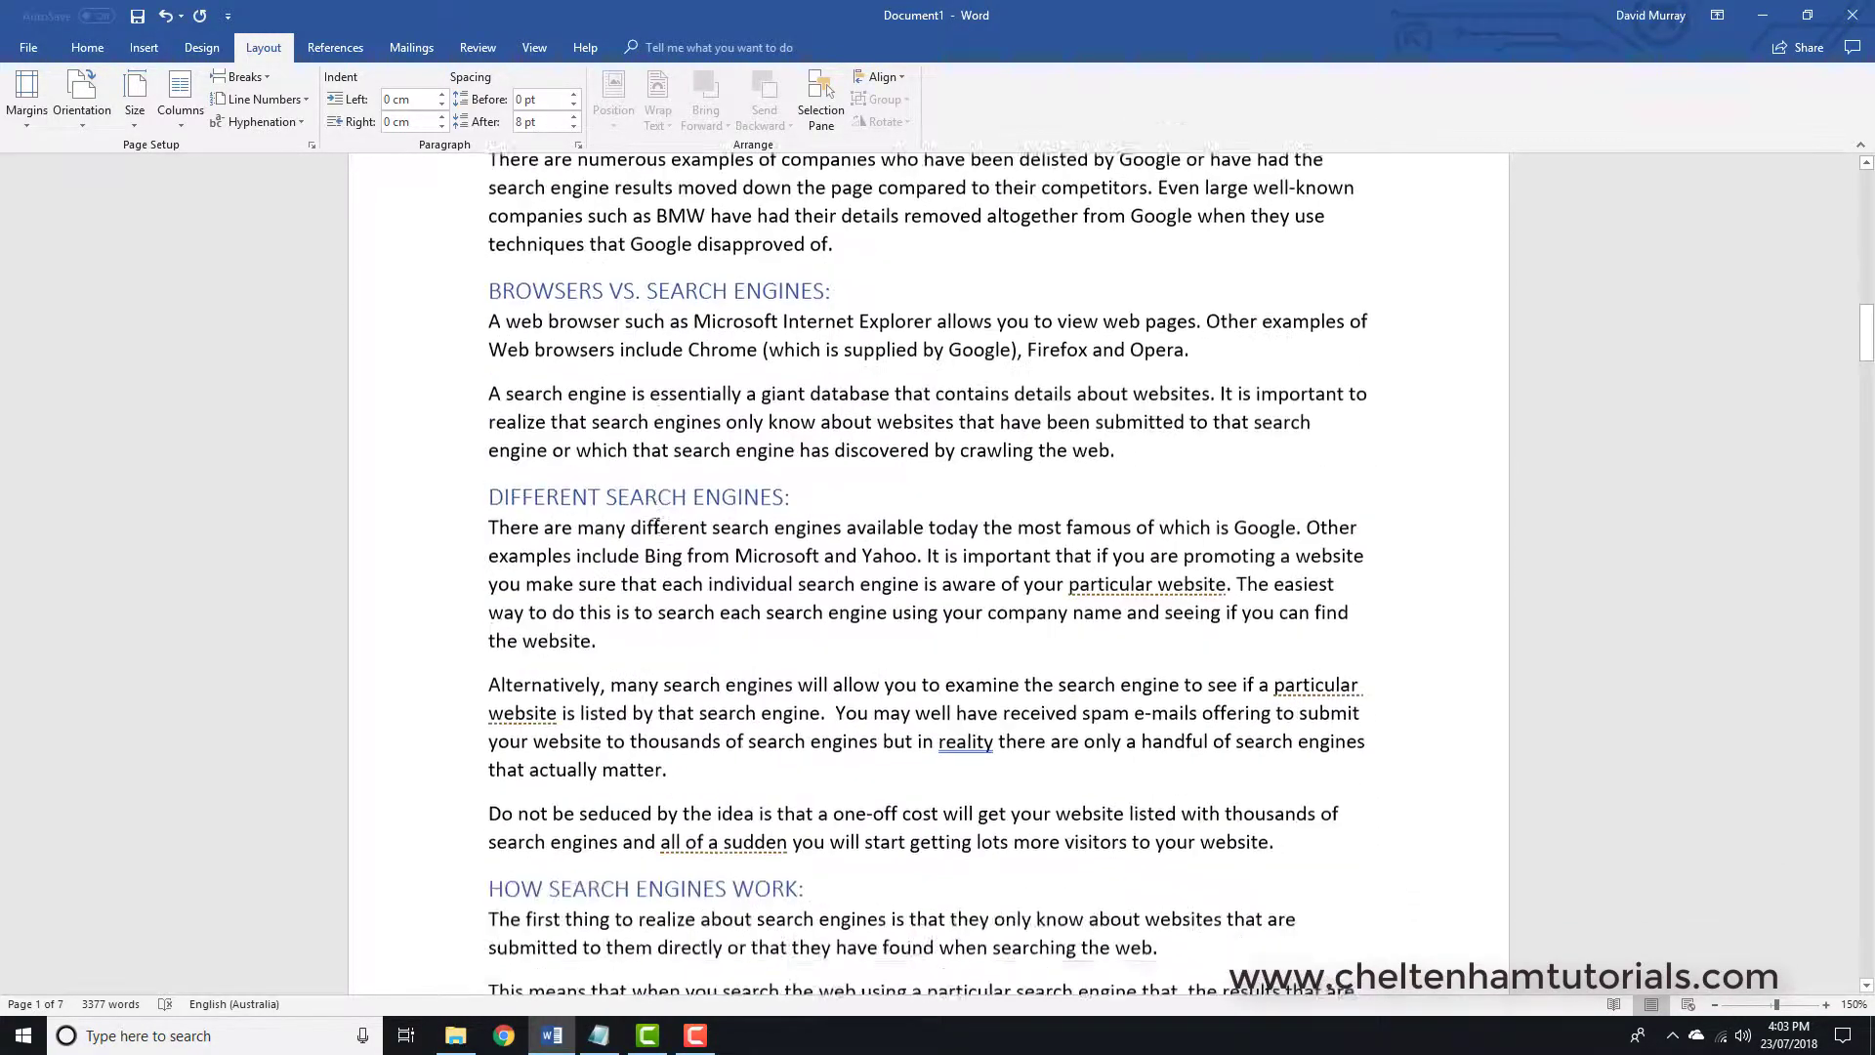
scroll(656, 527, "down", 3)
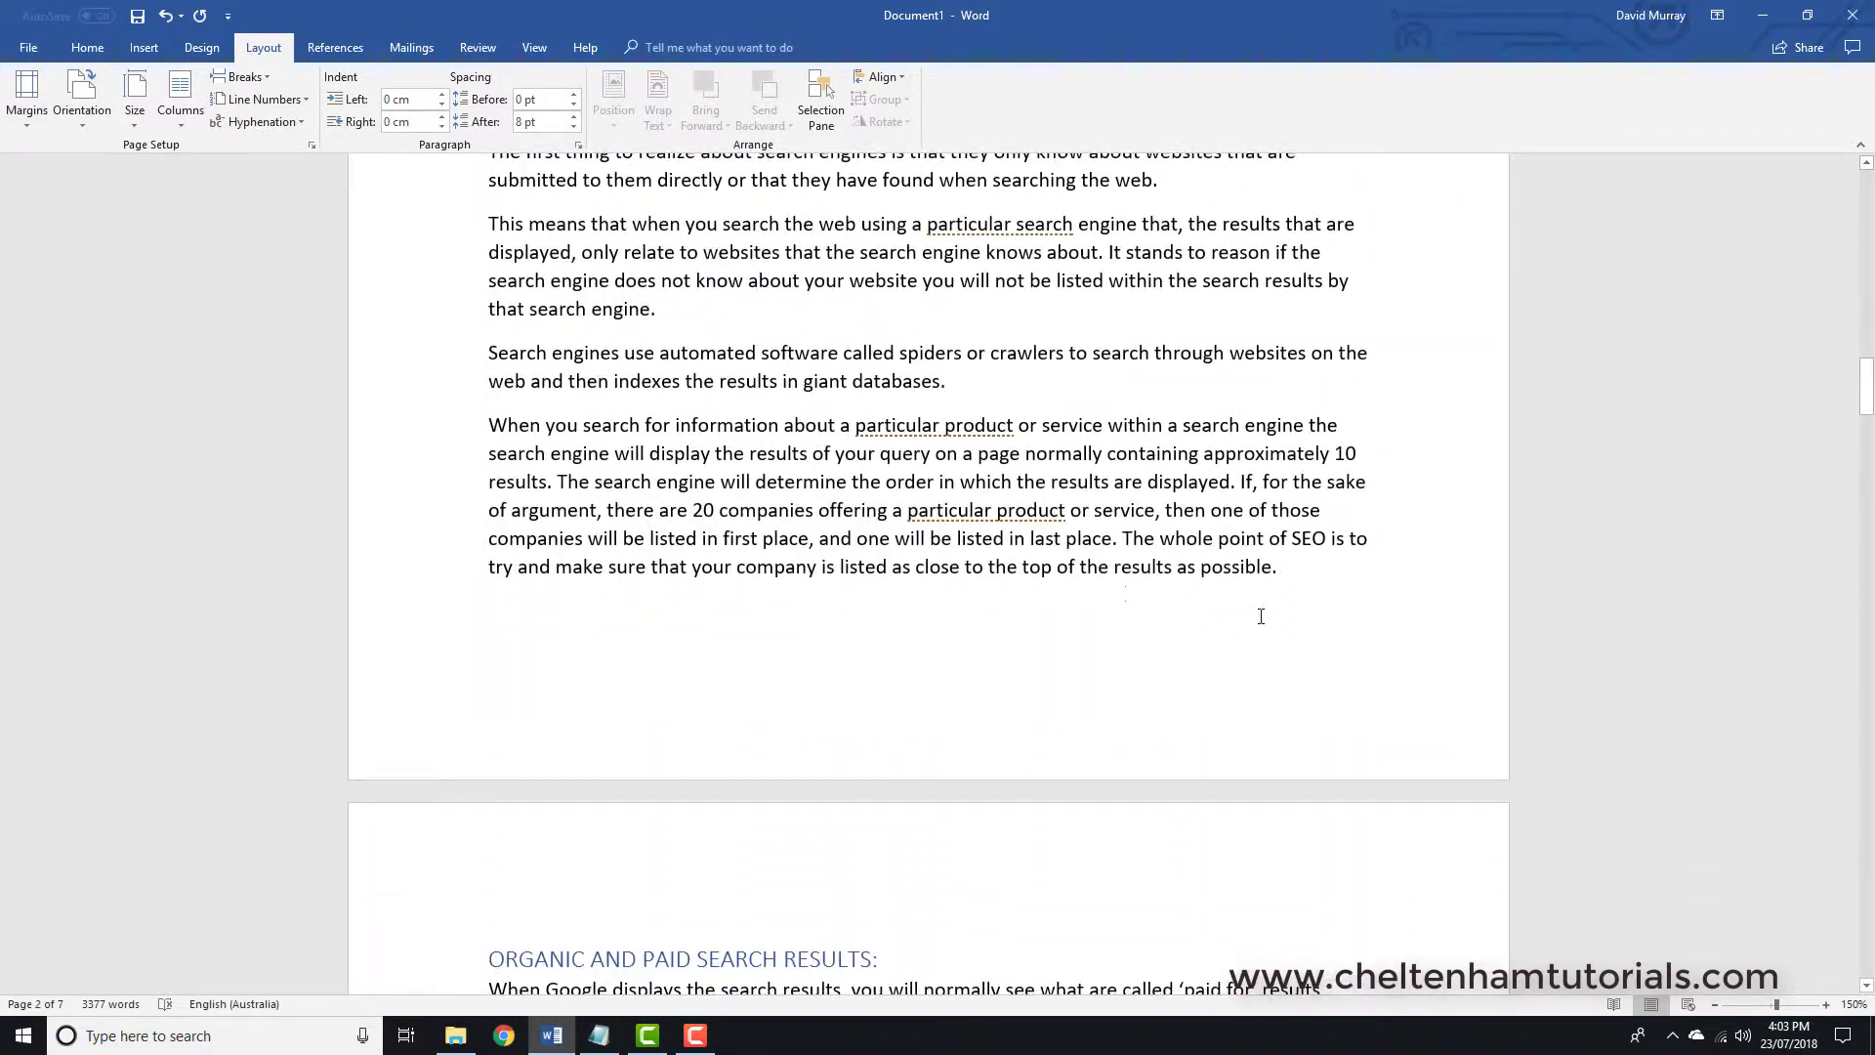
scroll(866, 612, "down", 4)
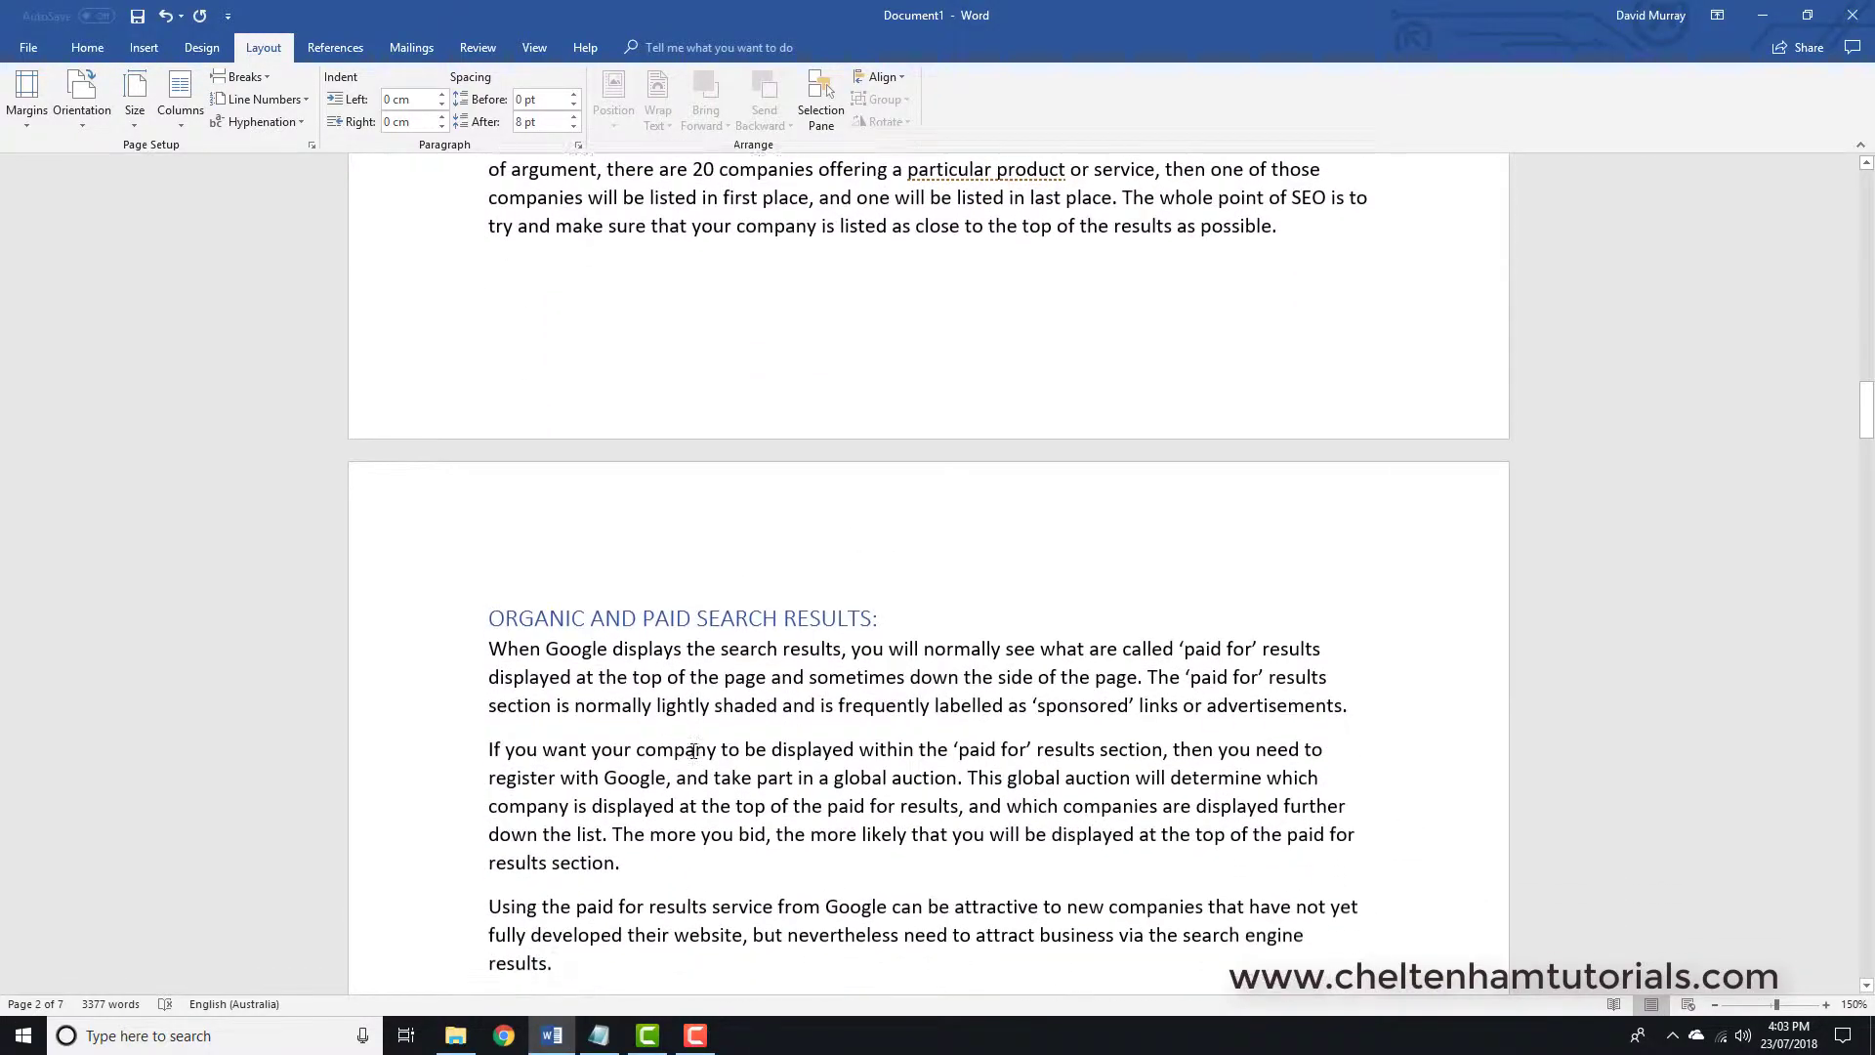
scroll(694, 751, "up", 4)
scroll(694, 751, "up", 20)
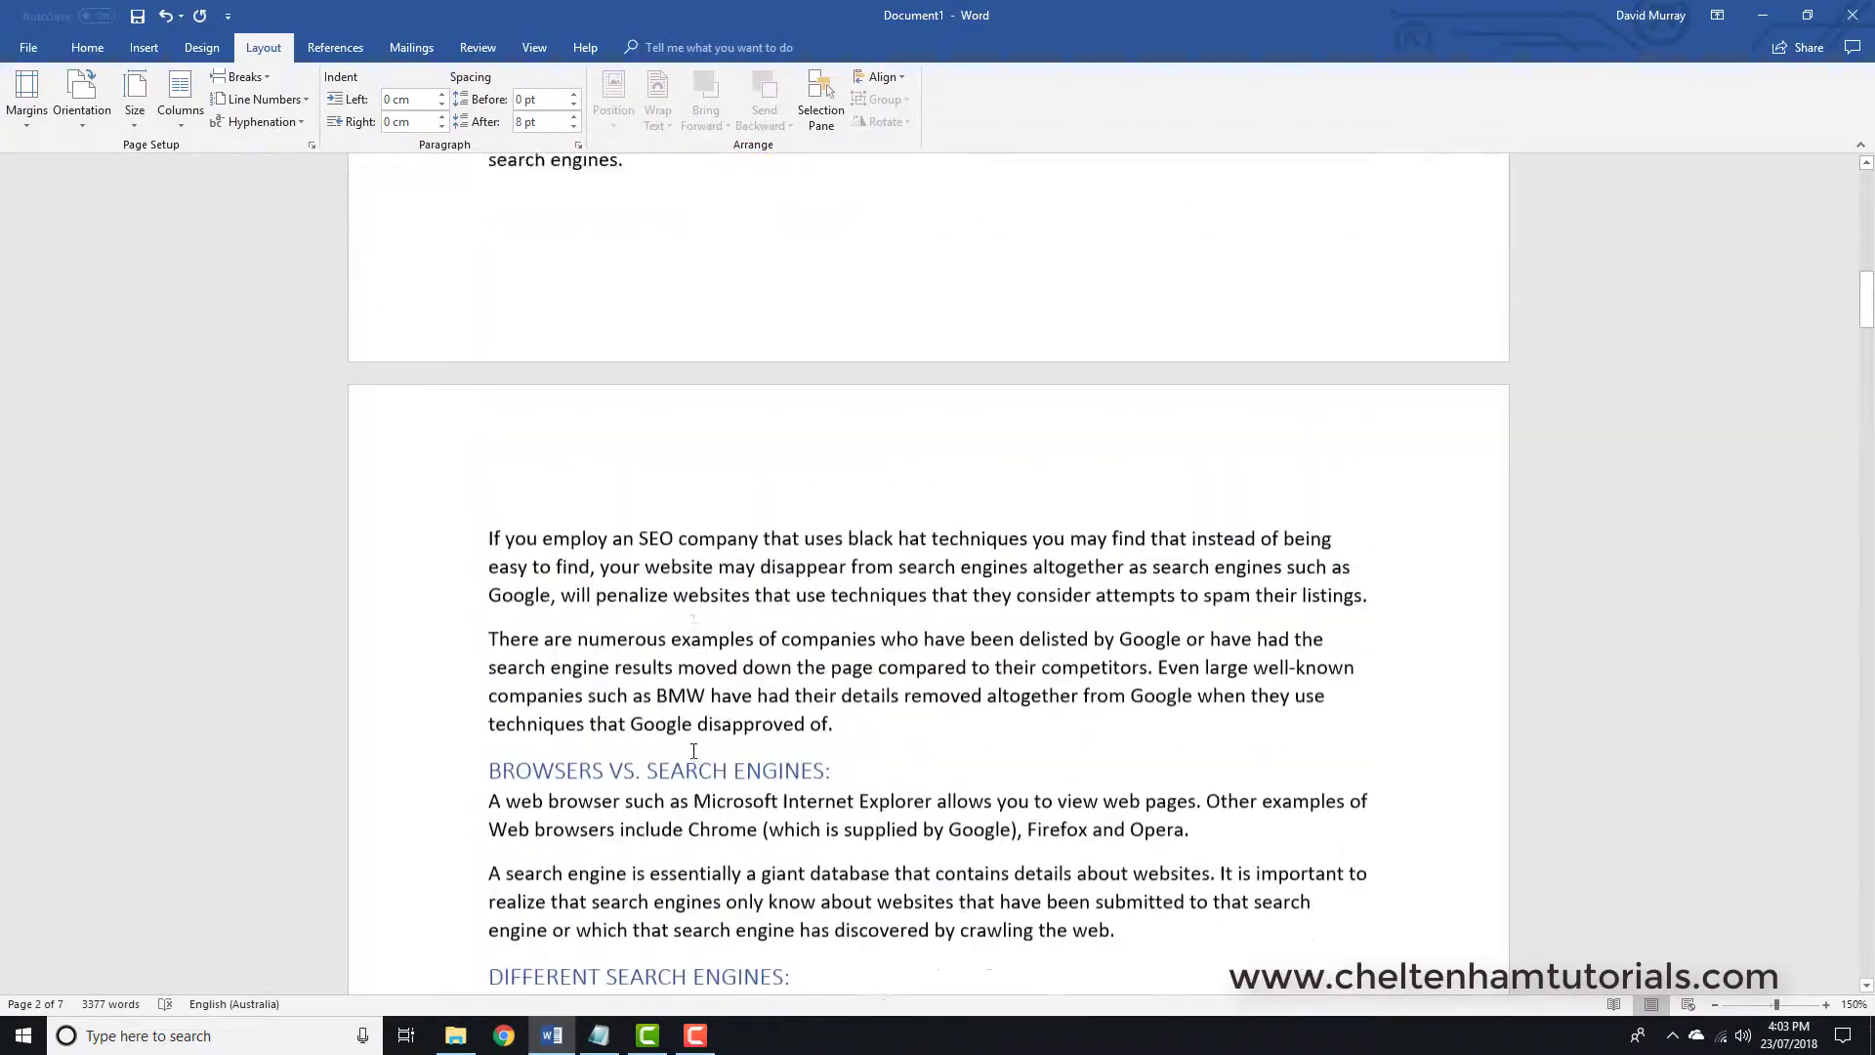
scroll(693, 751, "up", 14)
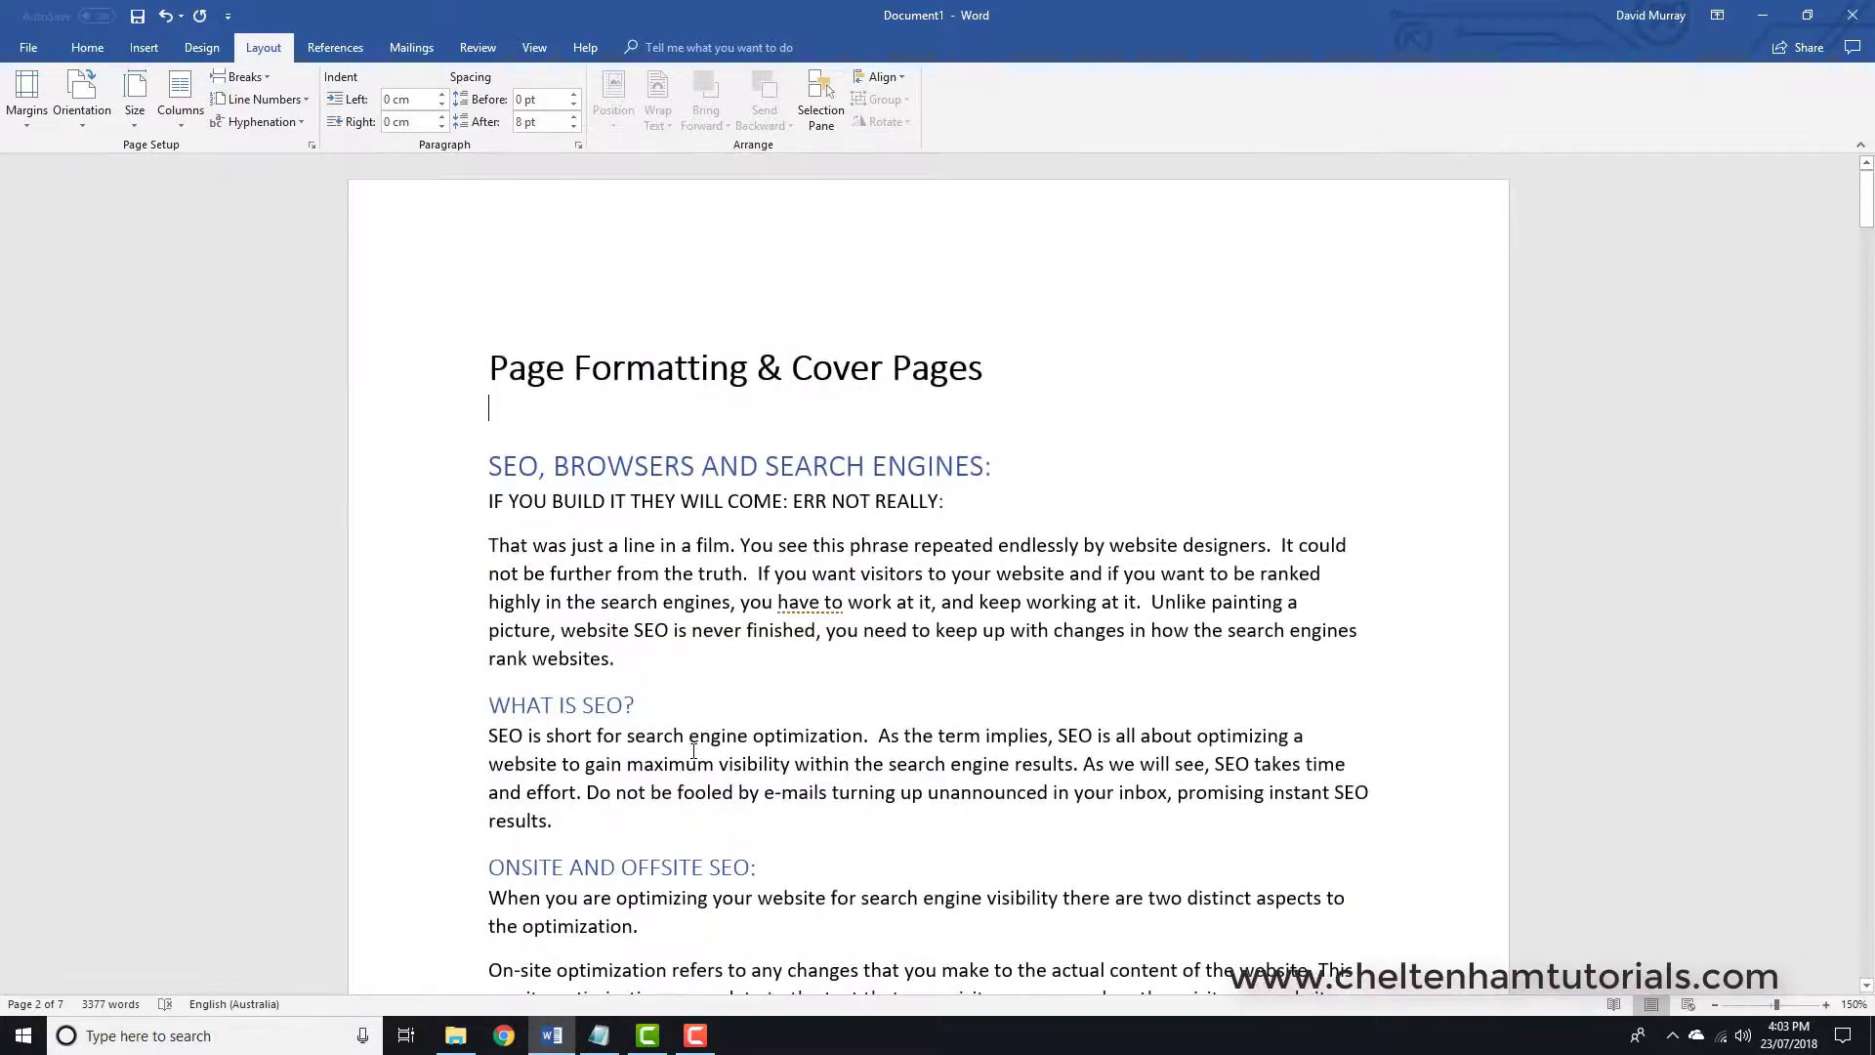
scroll(674, 719, "down", 9)
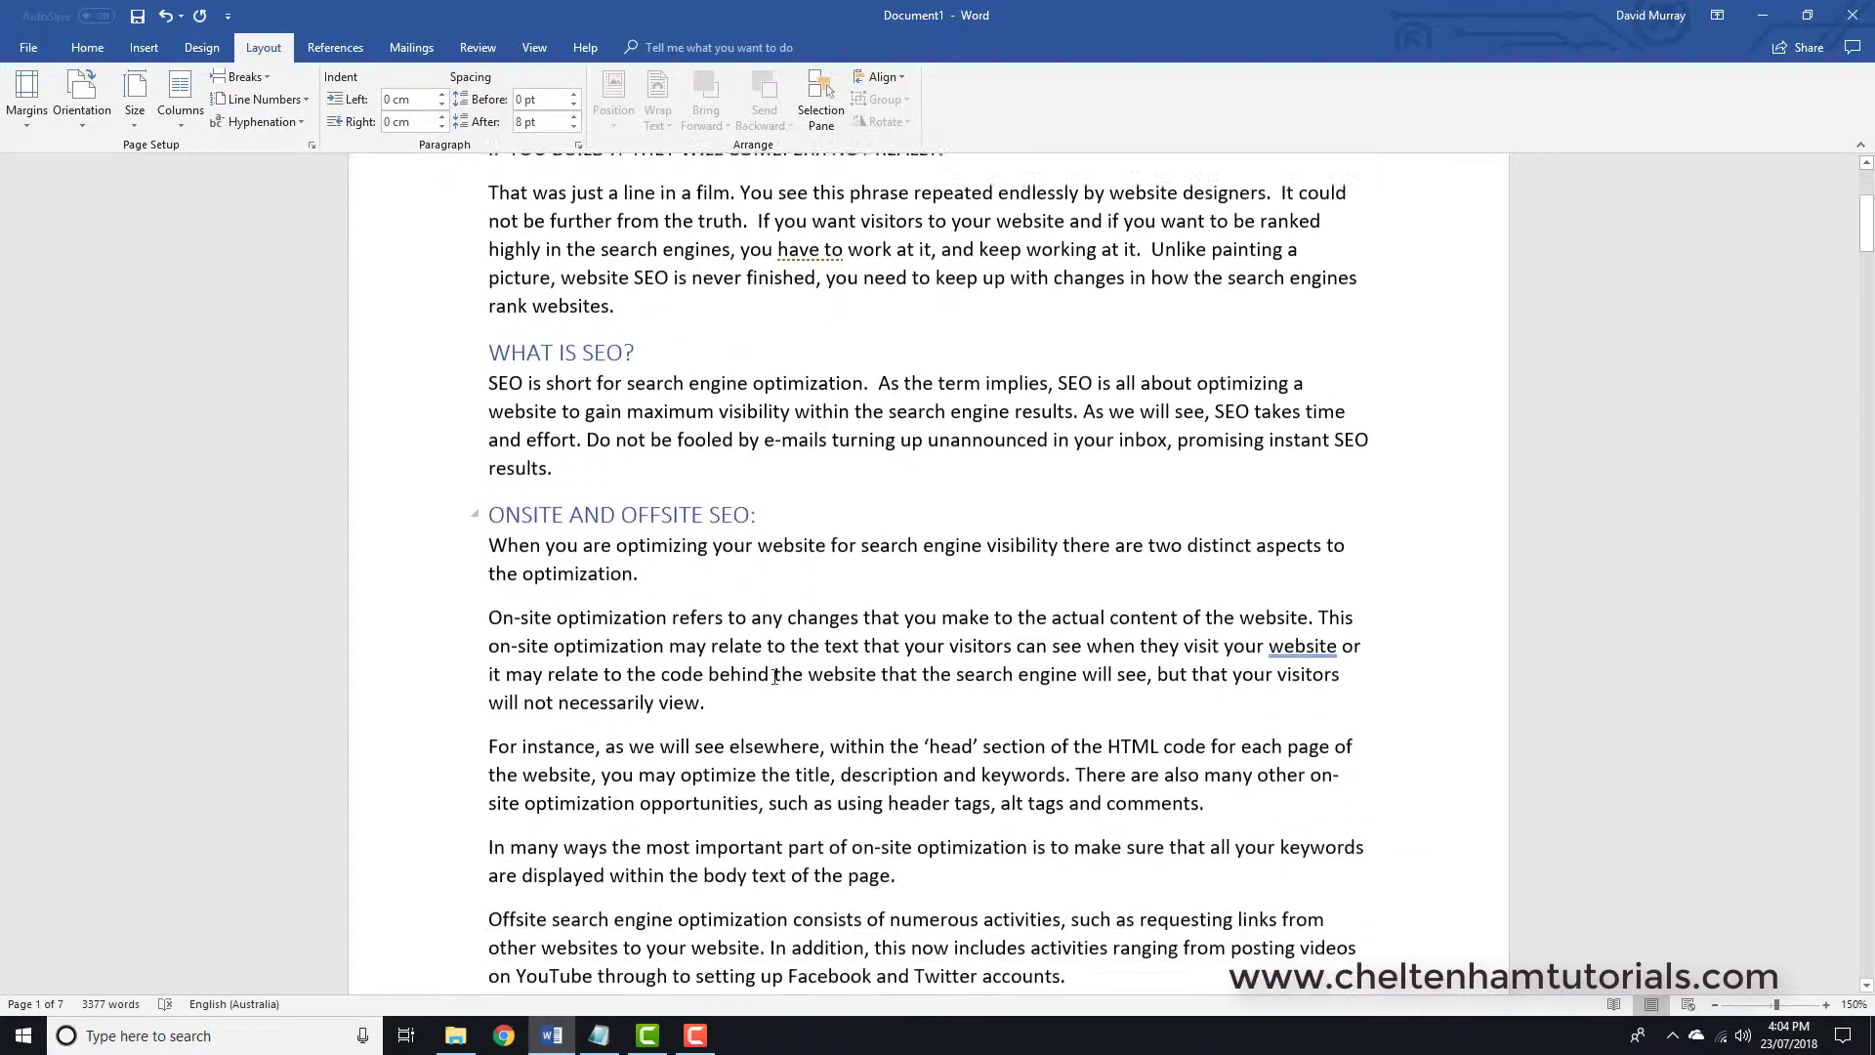
scroll(774, 676, "up", 4)
scroll(723, 645, "down", 11)
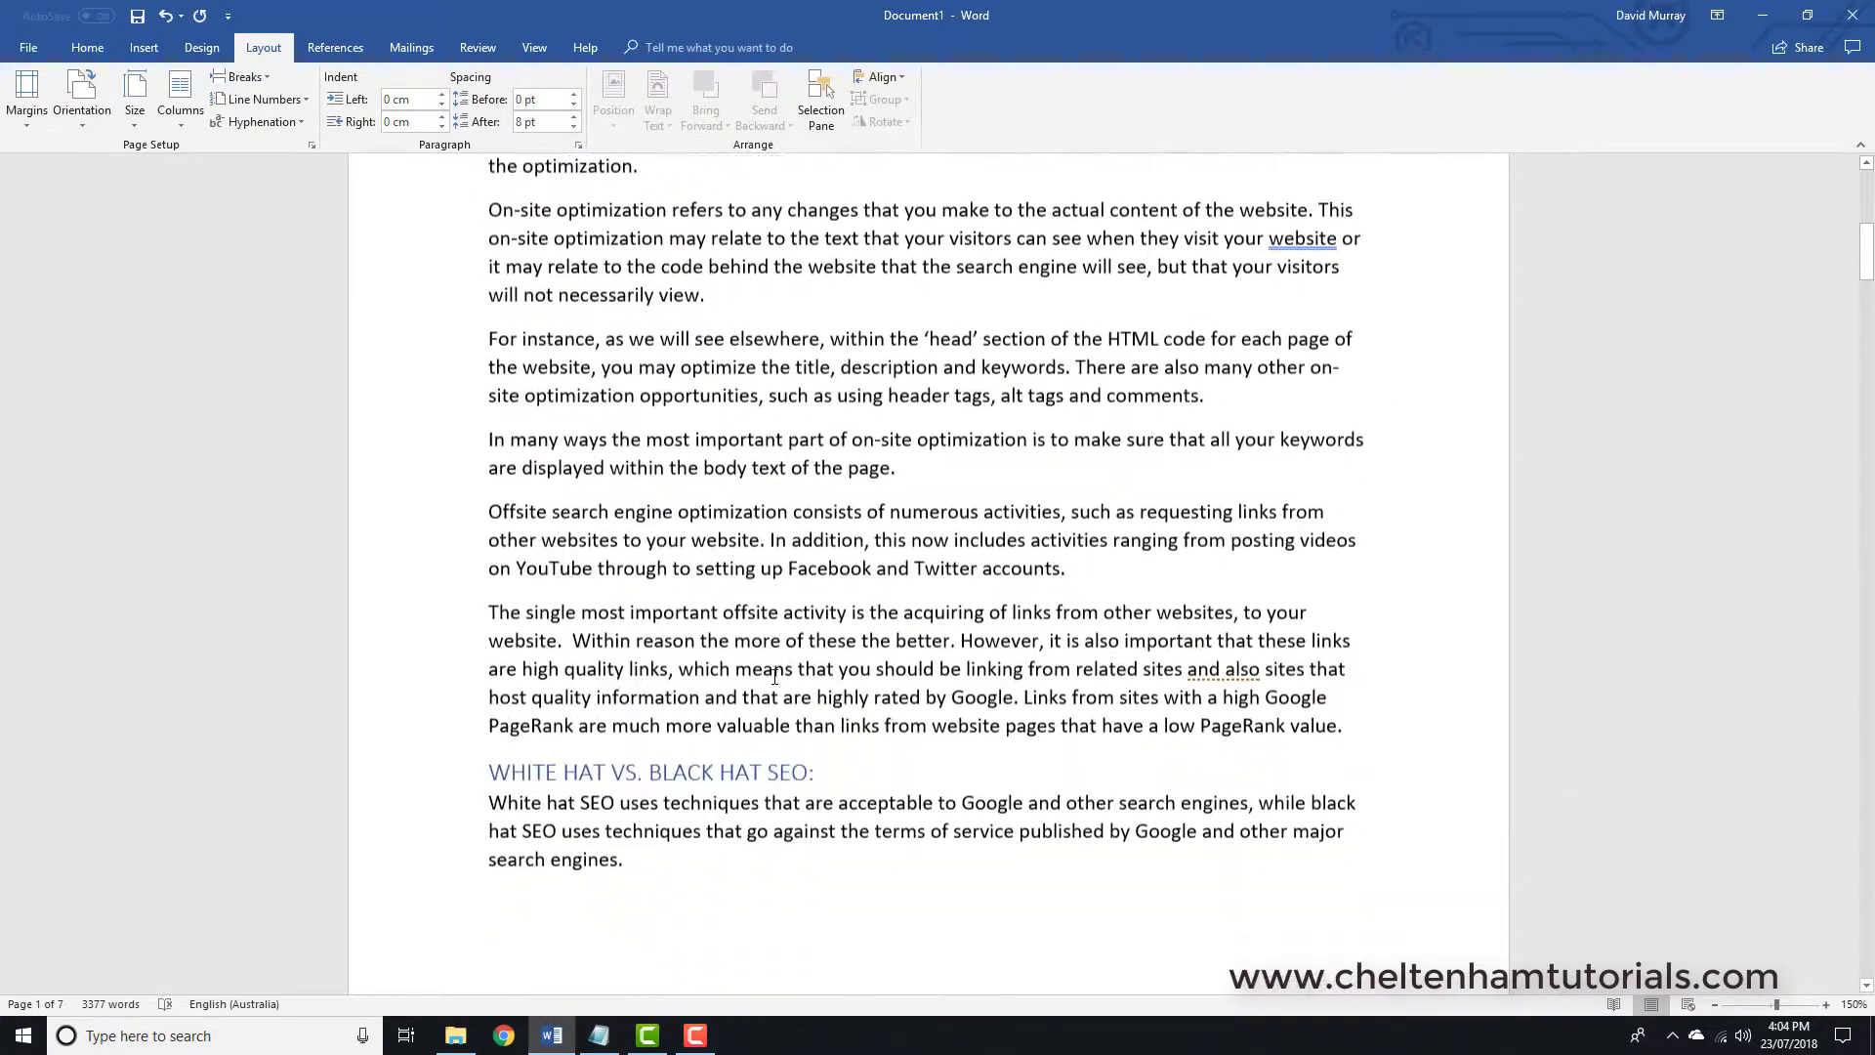
scroll(672, 616, "down", 2)
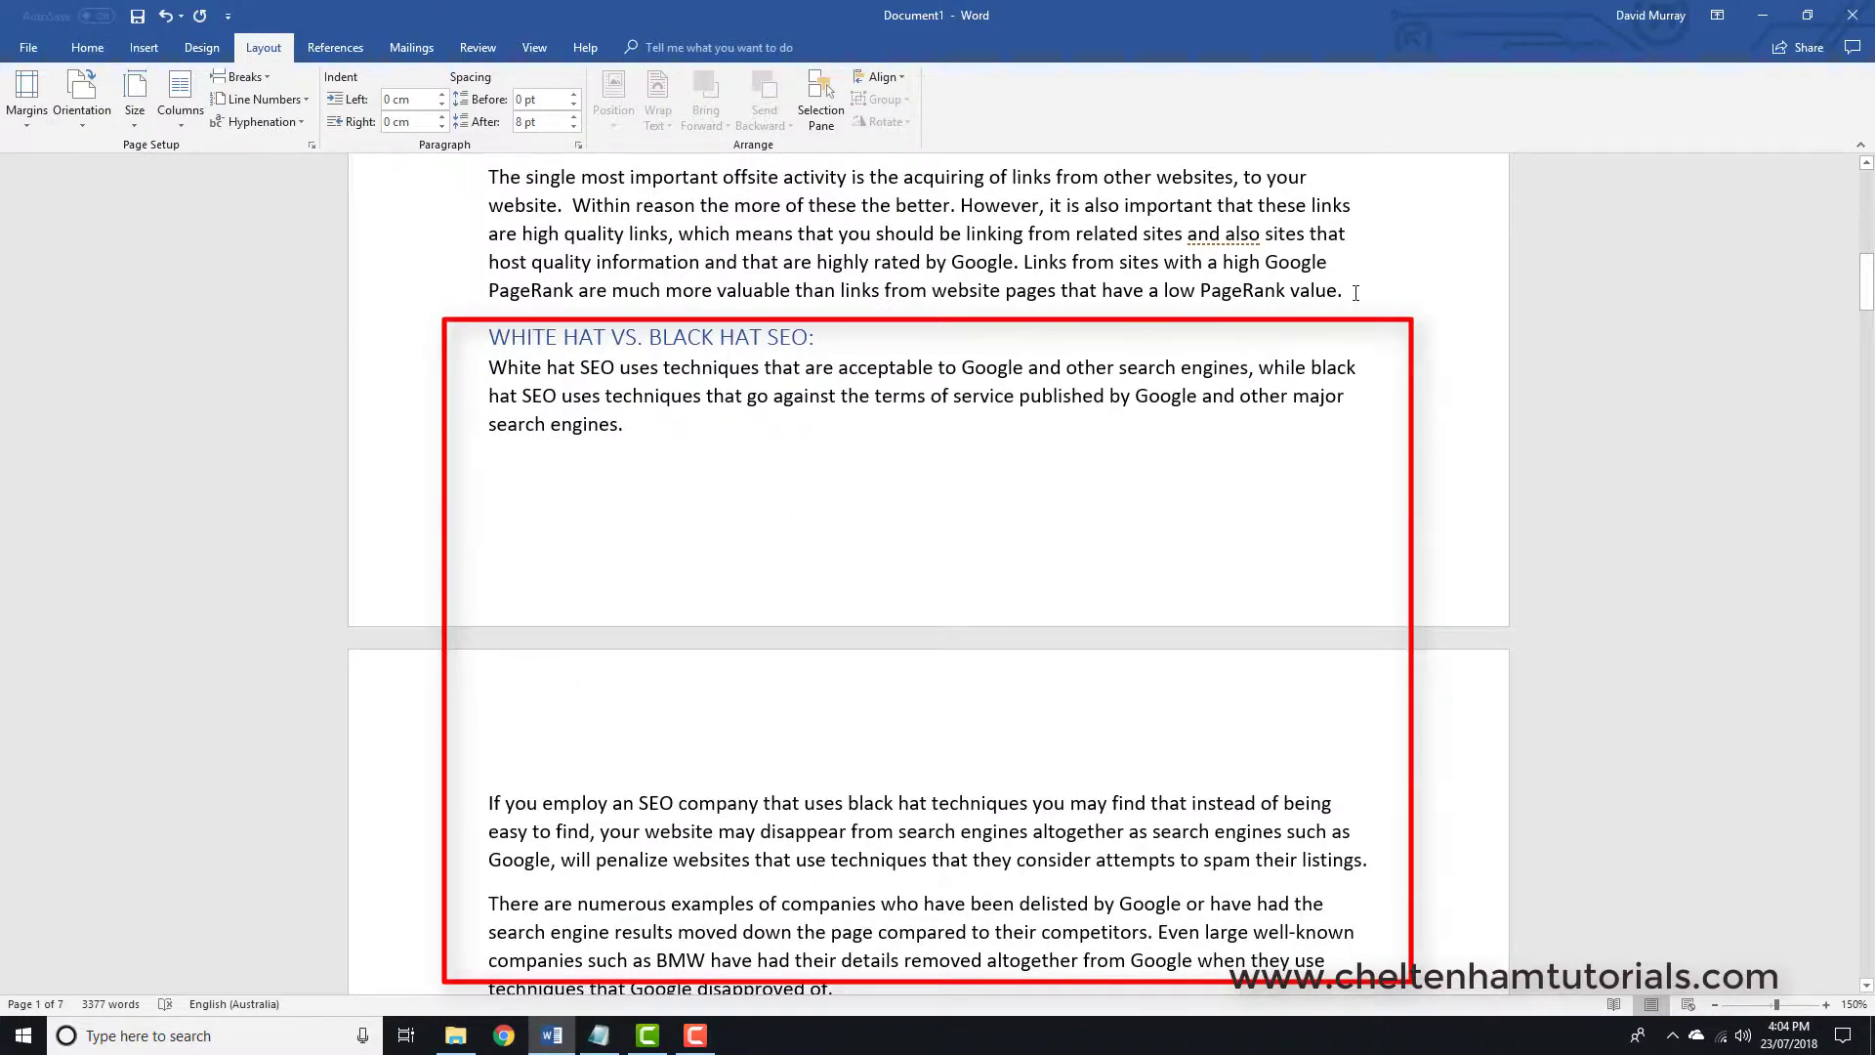
scroll(1362, 308, "up", 2)
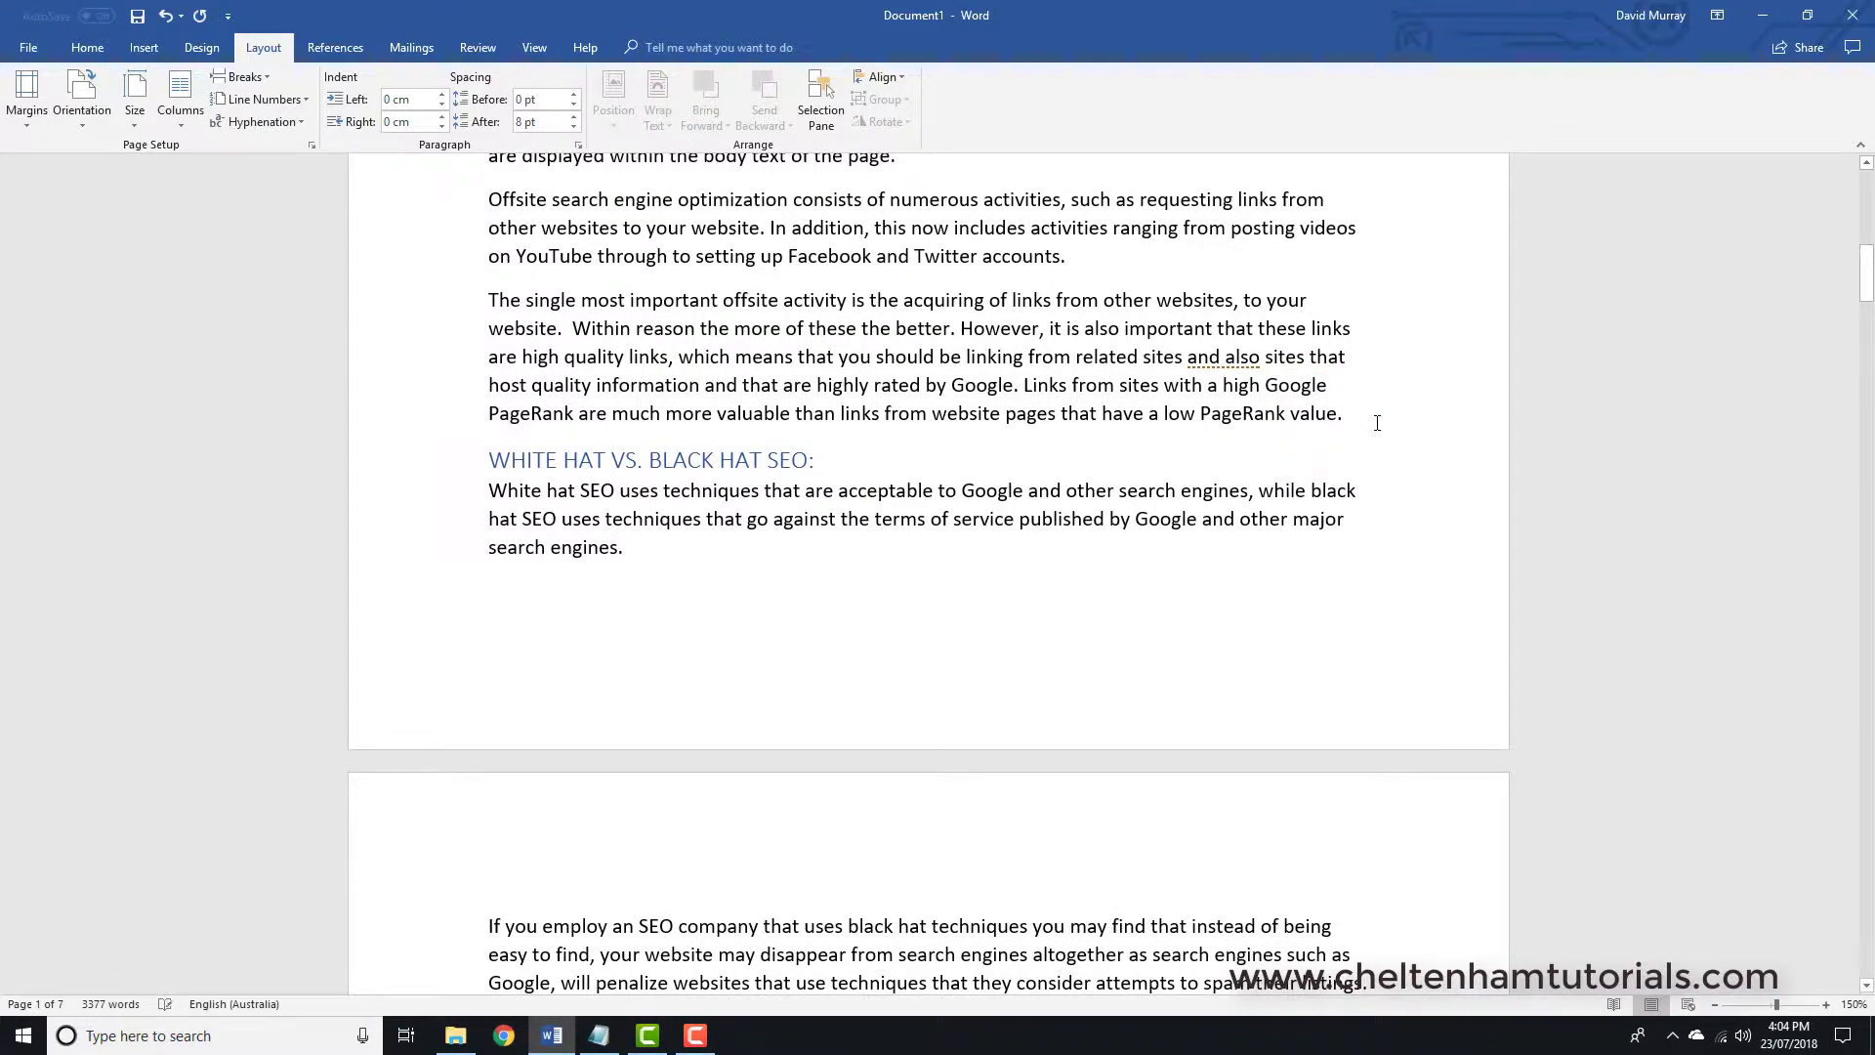
- Break the page before WHITE HAT VS. BLACK HAT SEO, then delete that break using Show/Hide ¶
key("ctrl+Return")
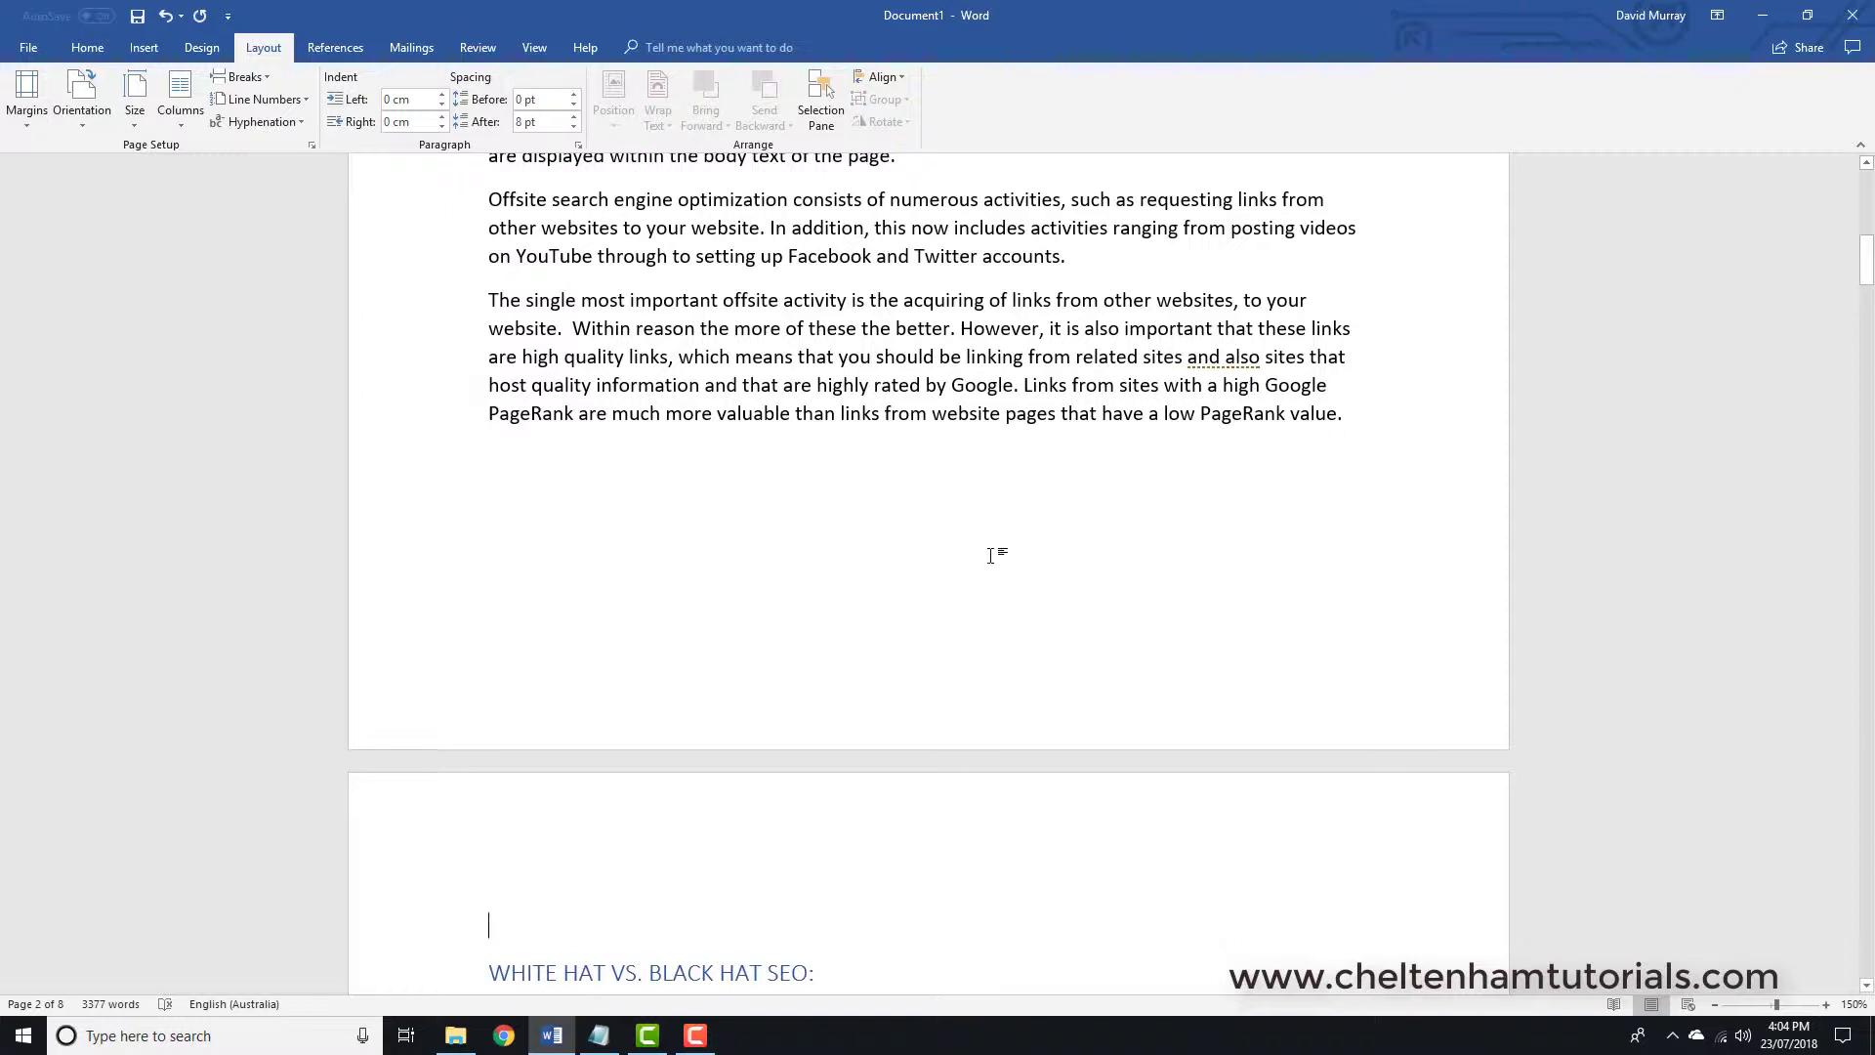
scroll(1153, 398, "down", 2)
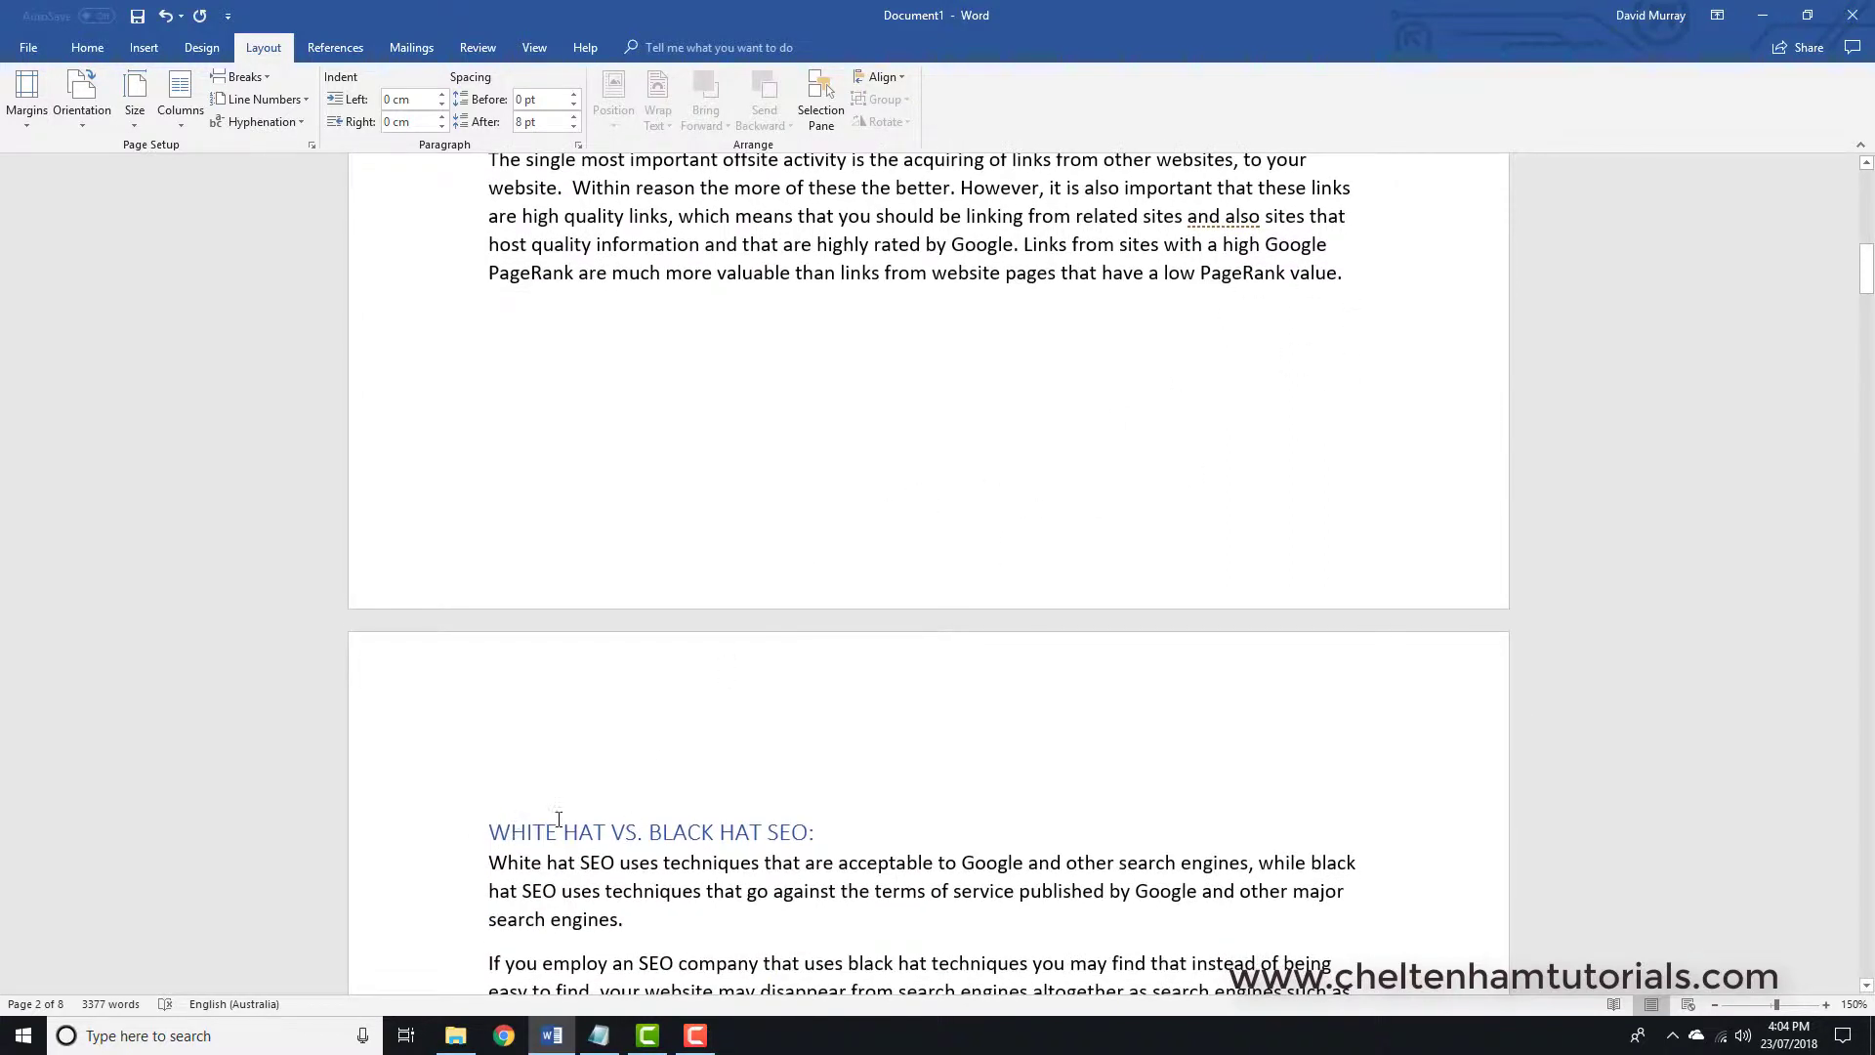
left_click(87, 47)
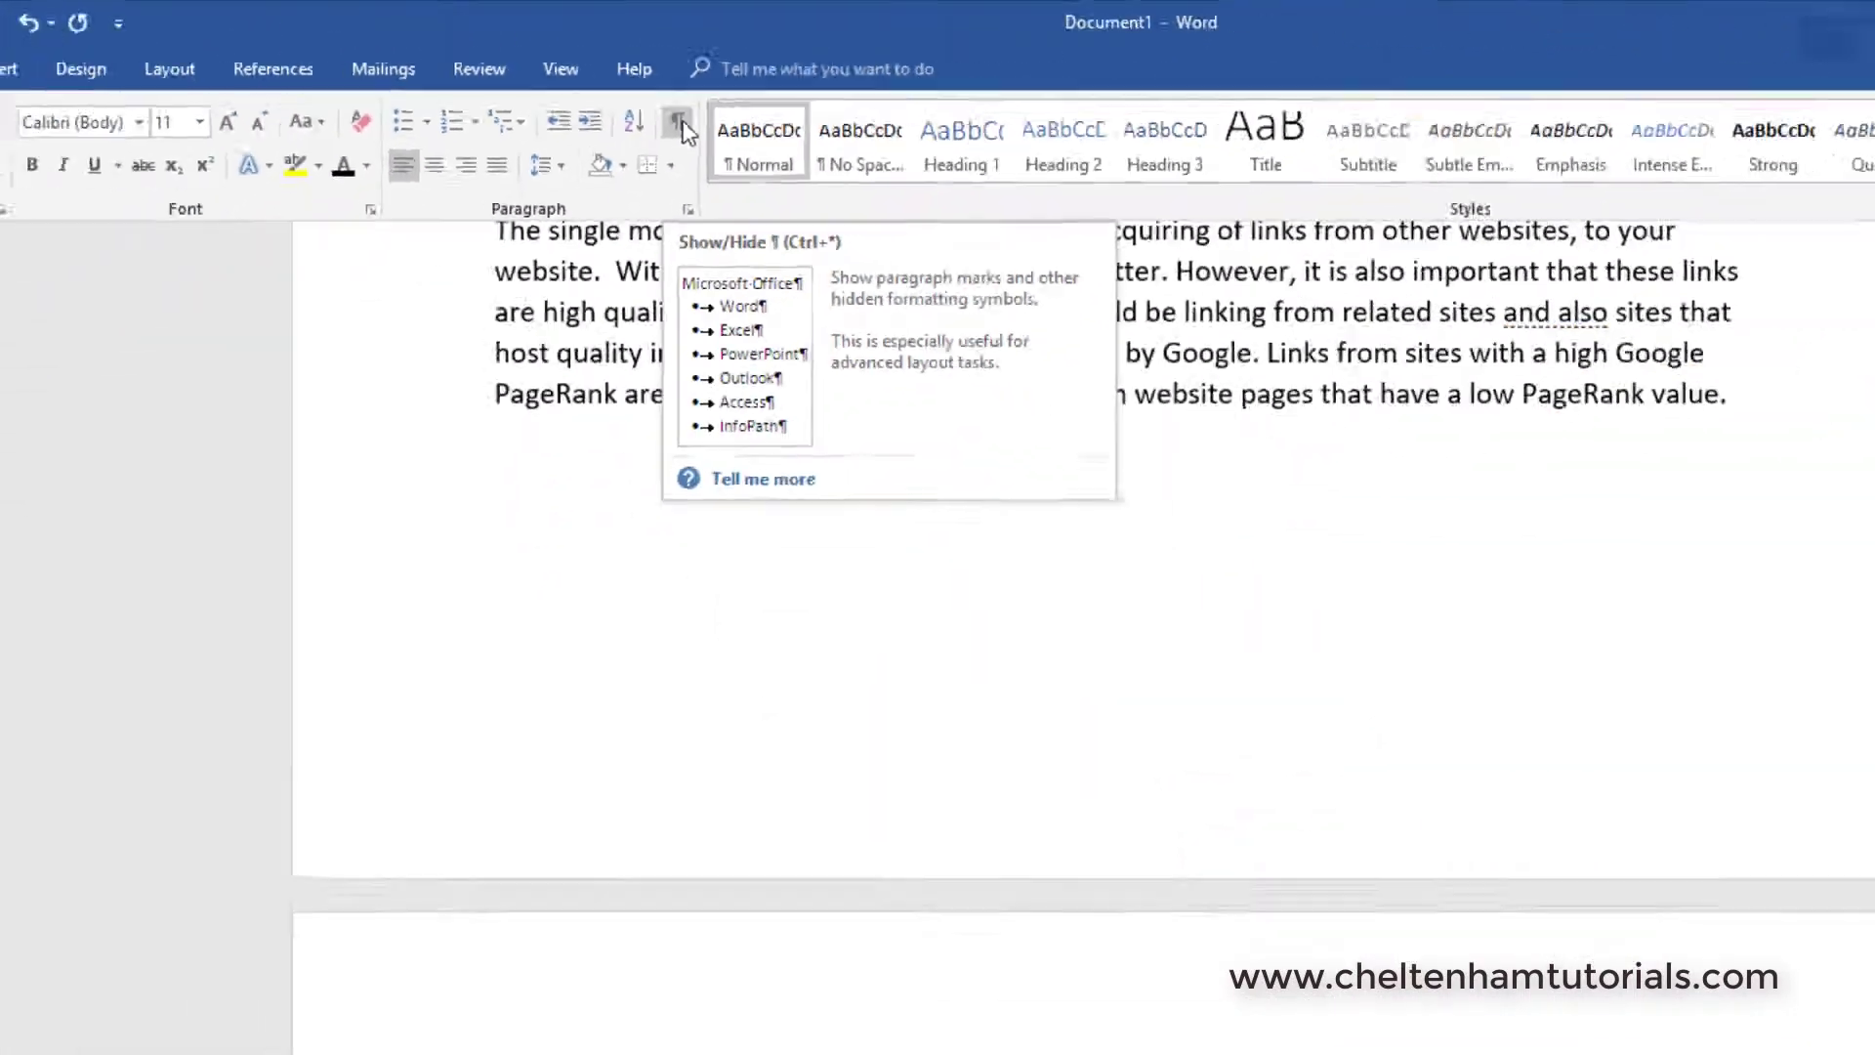
left_click(681, 122)
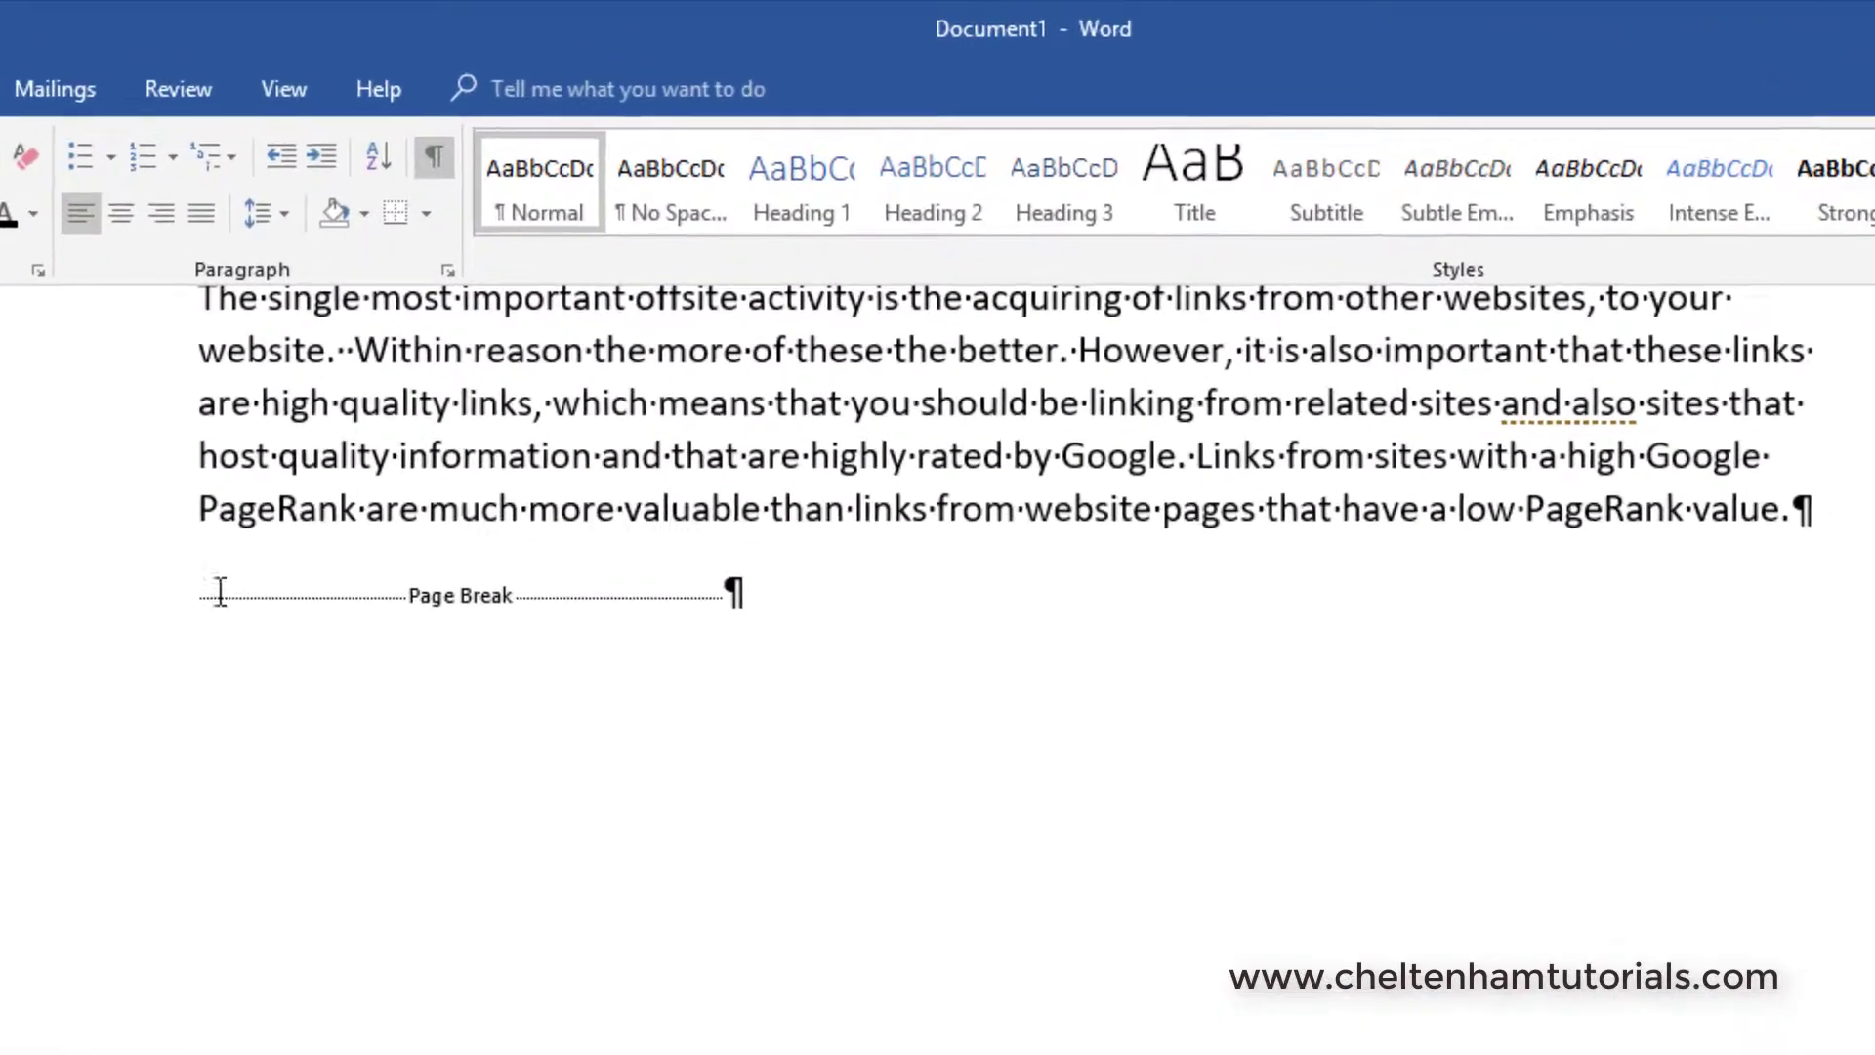
left_click(490, 319)
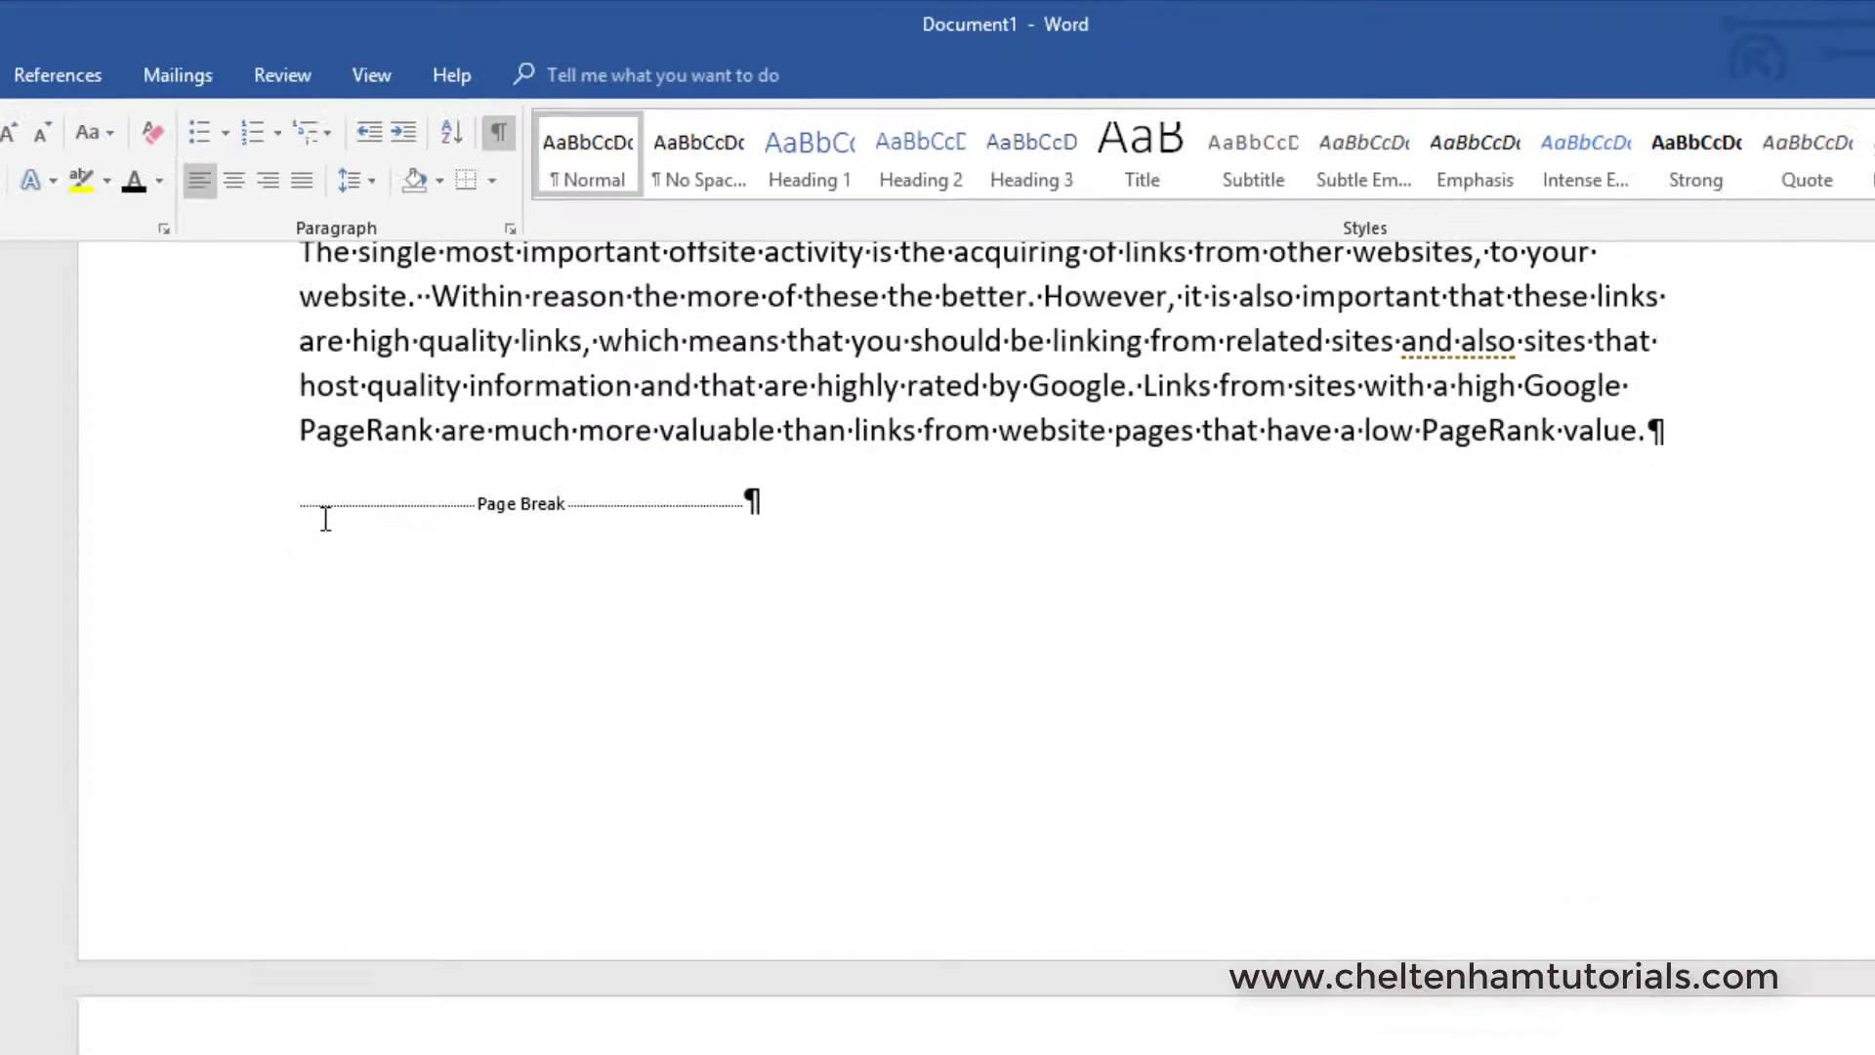
key("Delete")
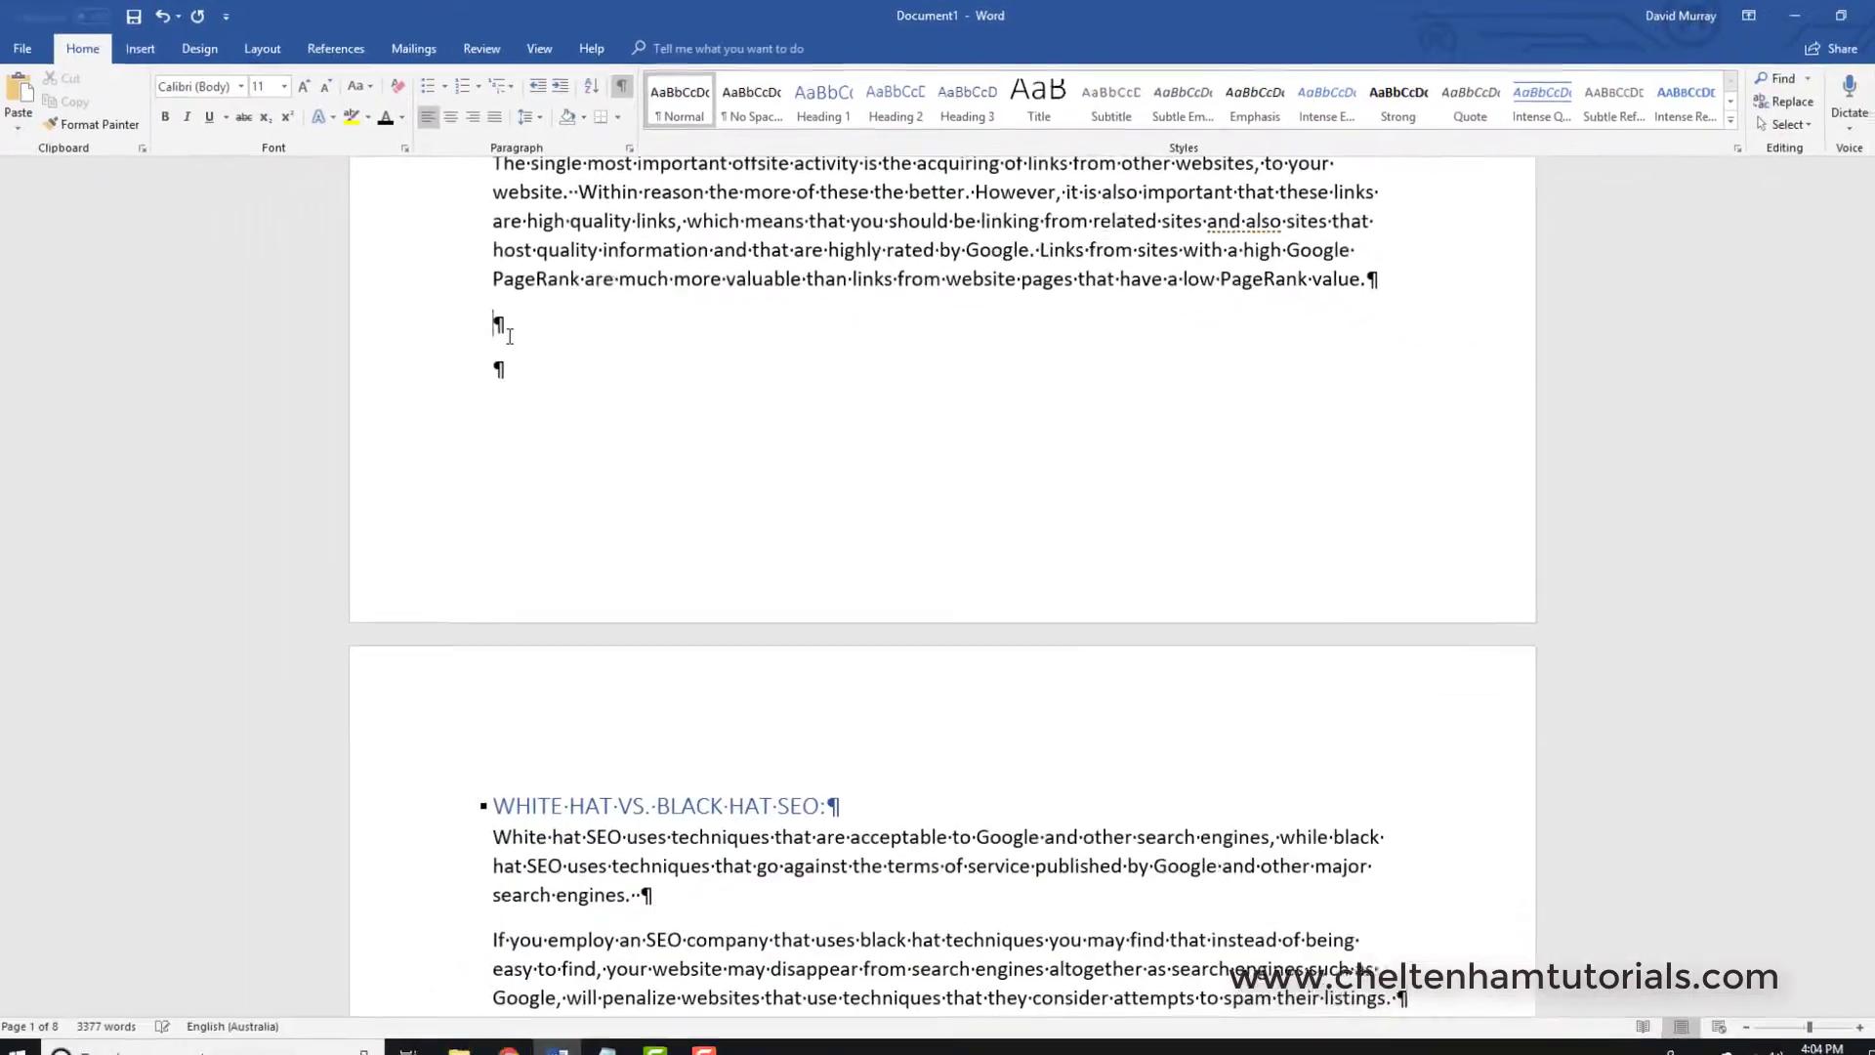
left_click(625, 87)
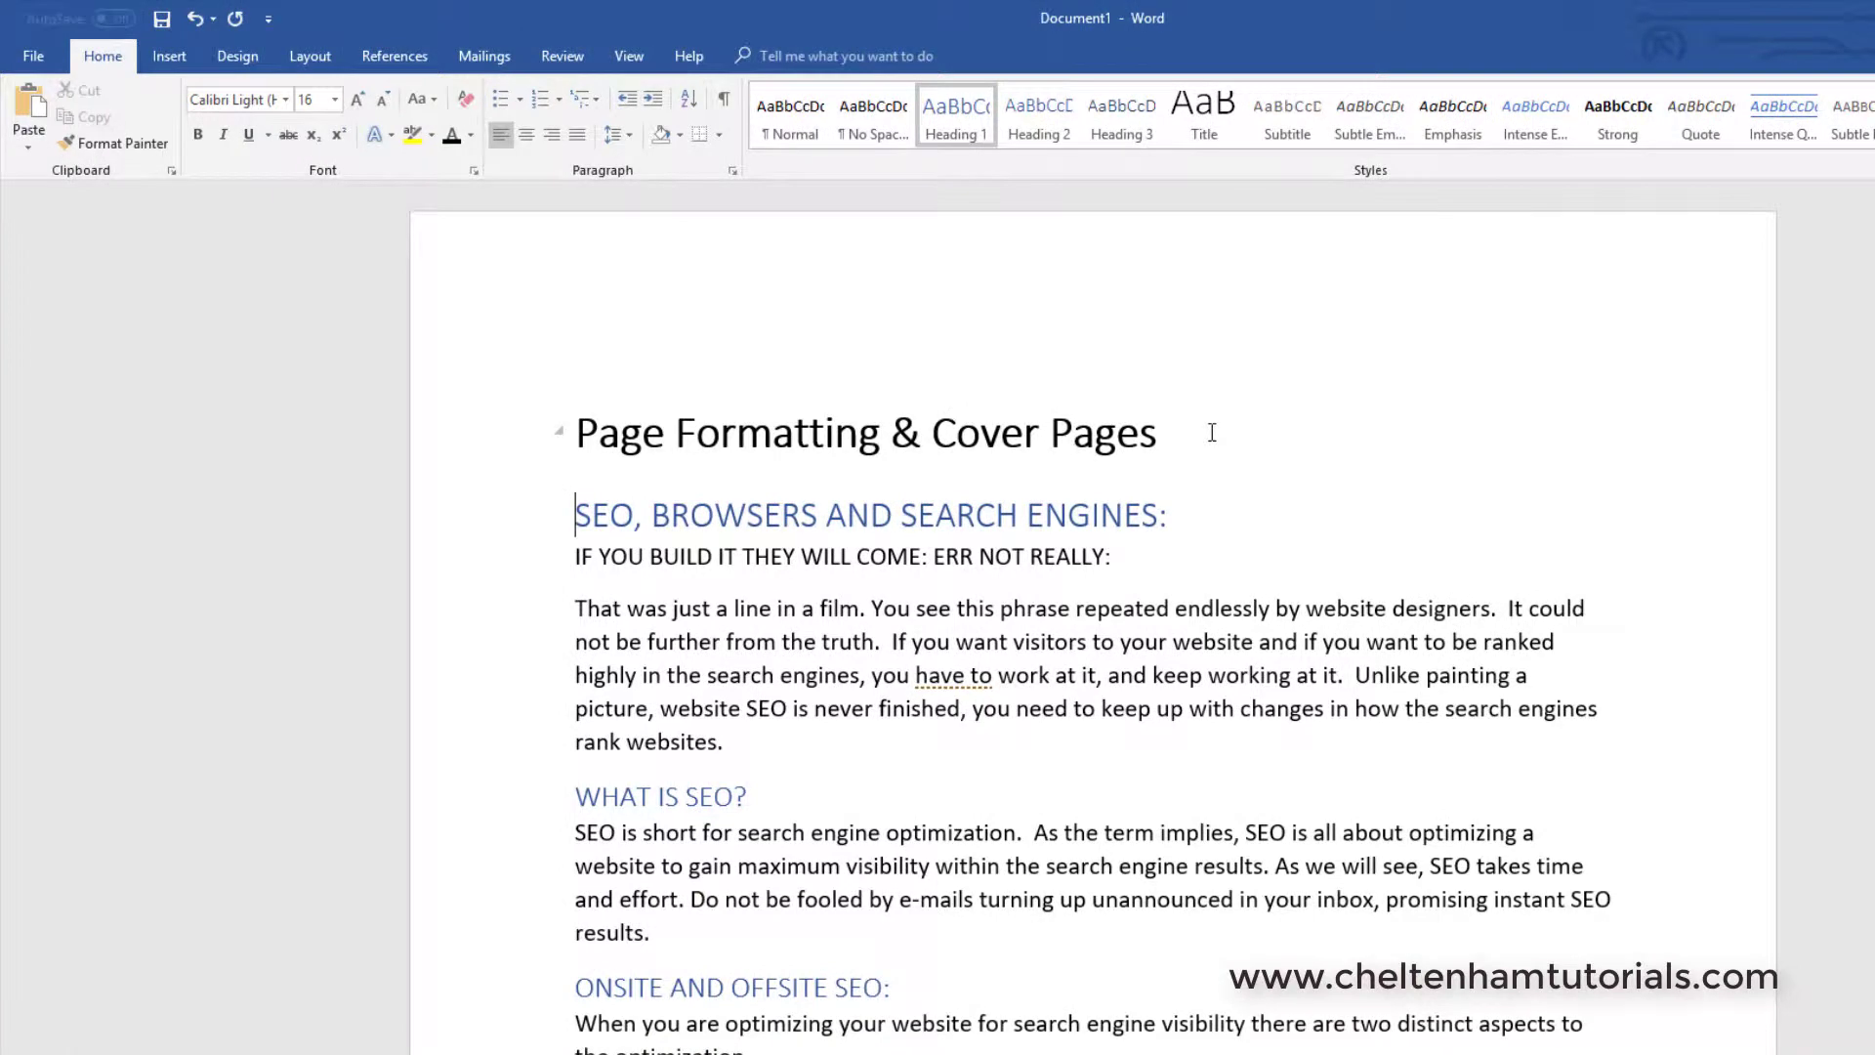
- Insert a page break after the 'Page Formatting & Cover Pages' title, then remove it
left_click(1212, 433)
left_click(1183, 436)
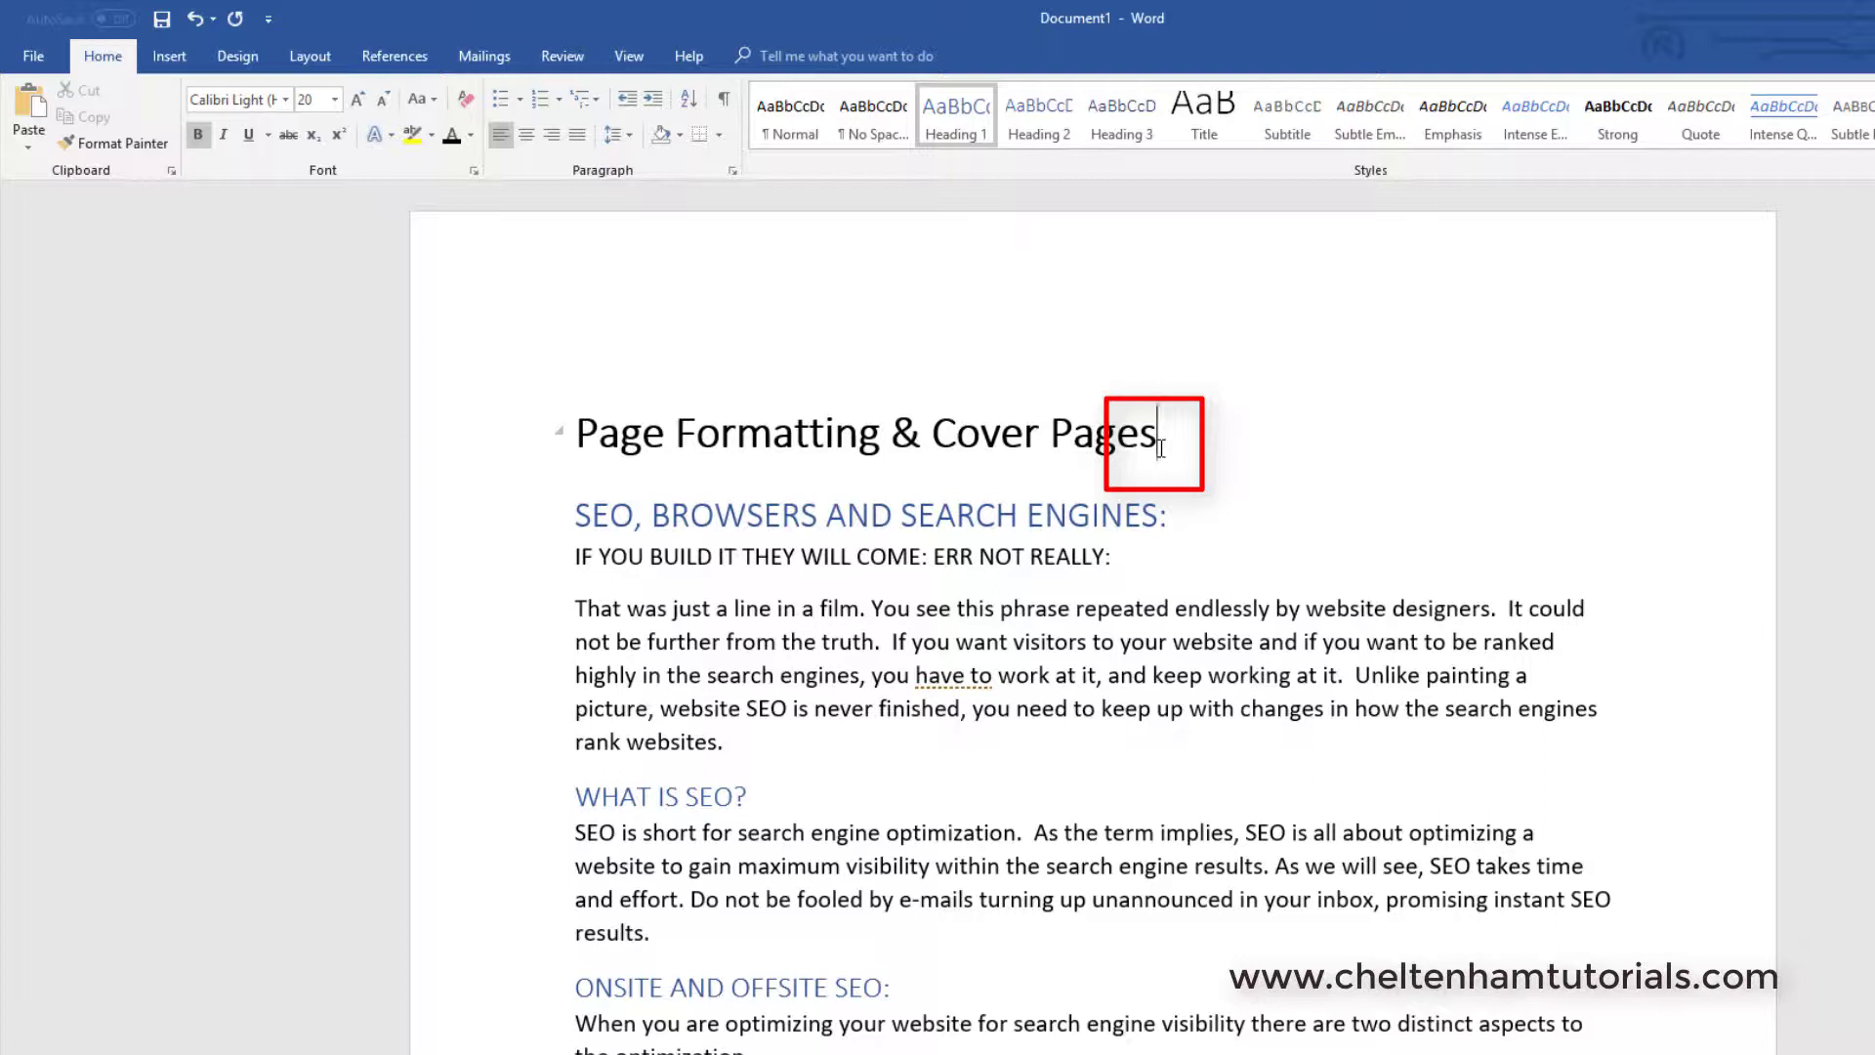
key("ctrl+Return")
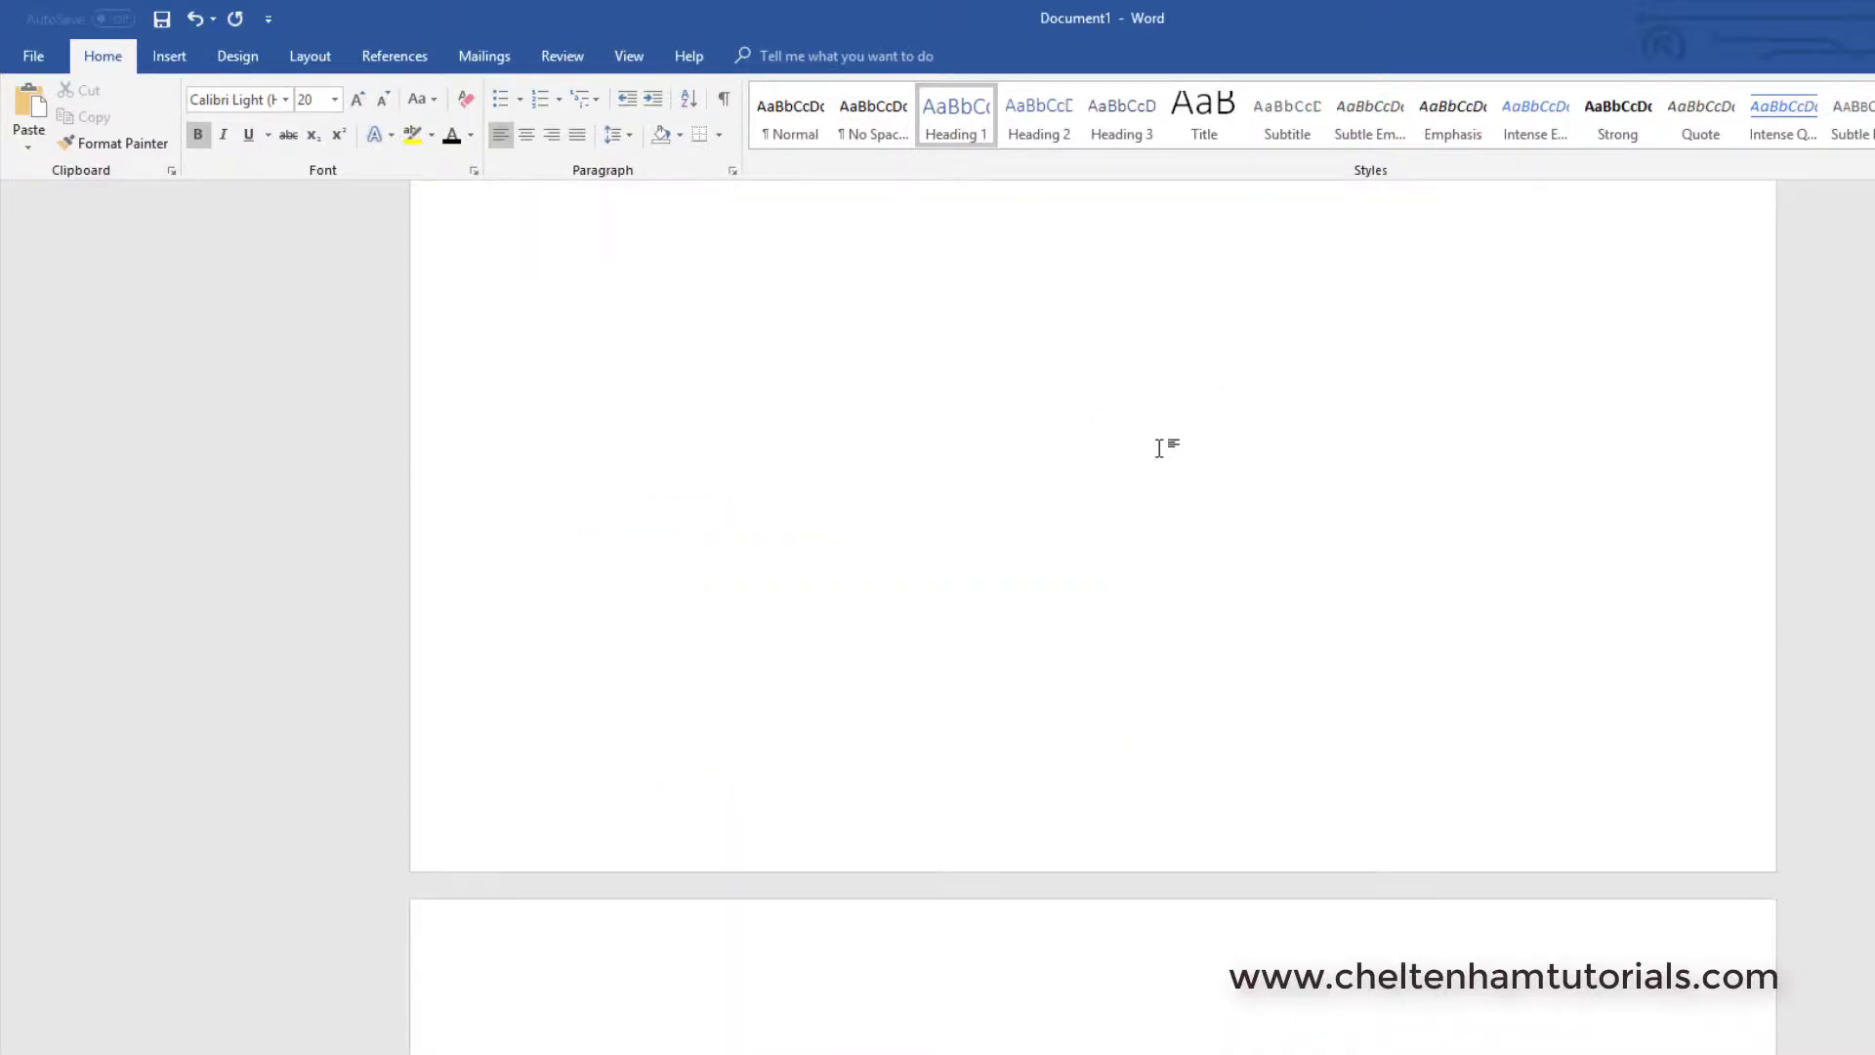
scroll(1161, 449, "up", 7)
scroll(1161, 448, "up", 2)
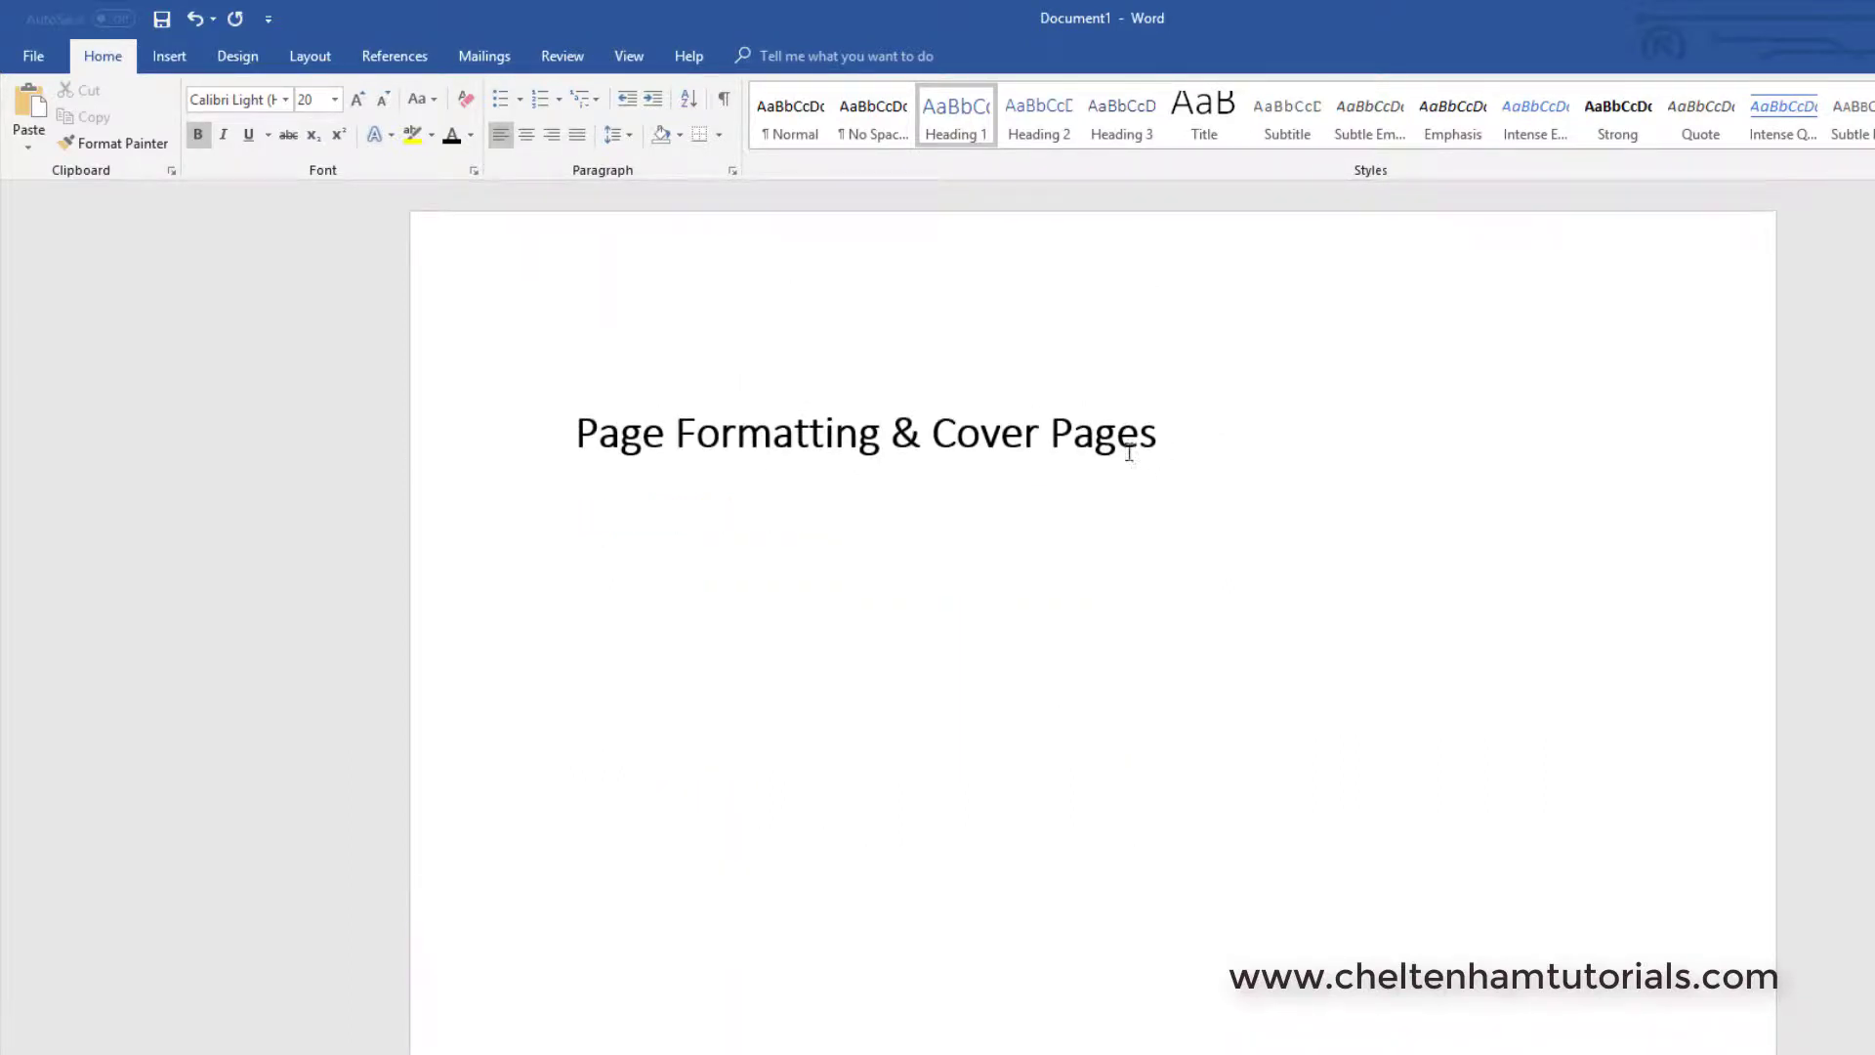
scroll(996, 420, "down", 3)
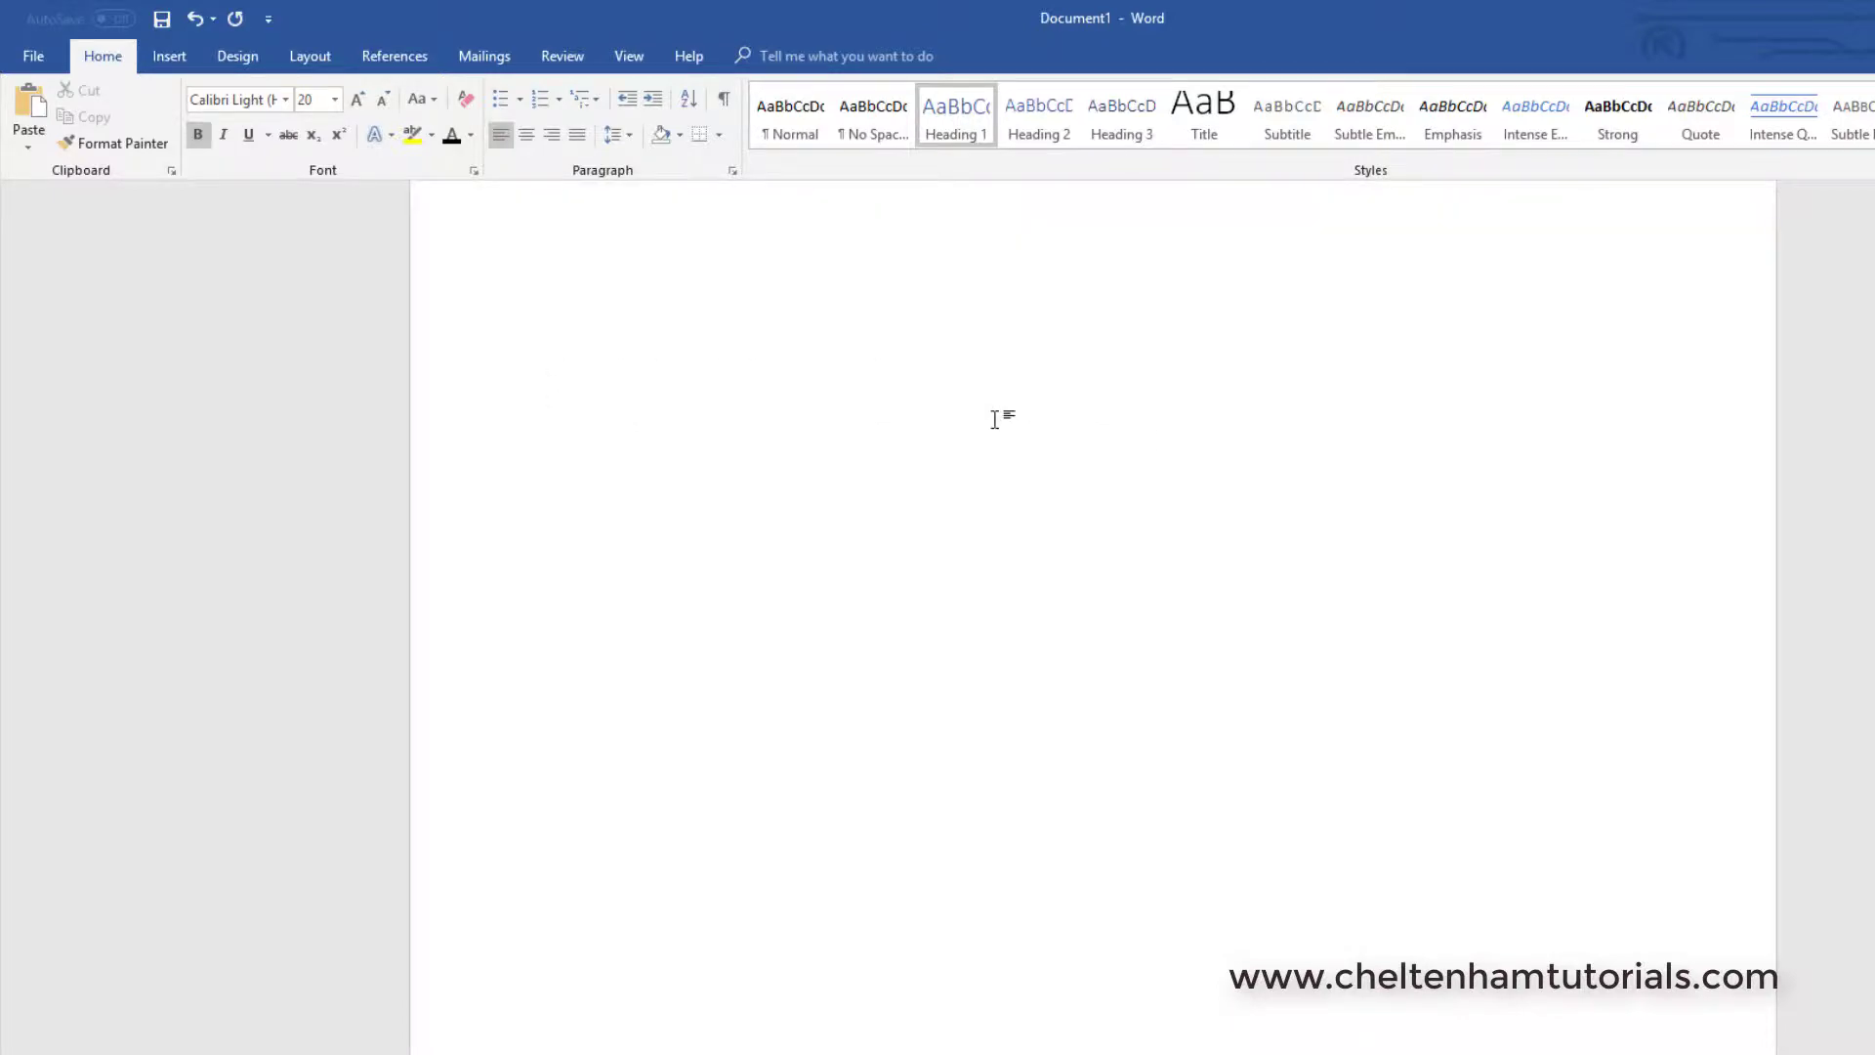
scroll(994, 420, "down", 6)
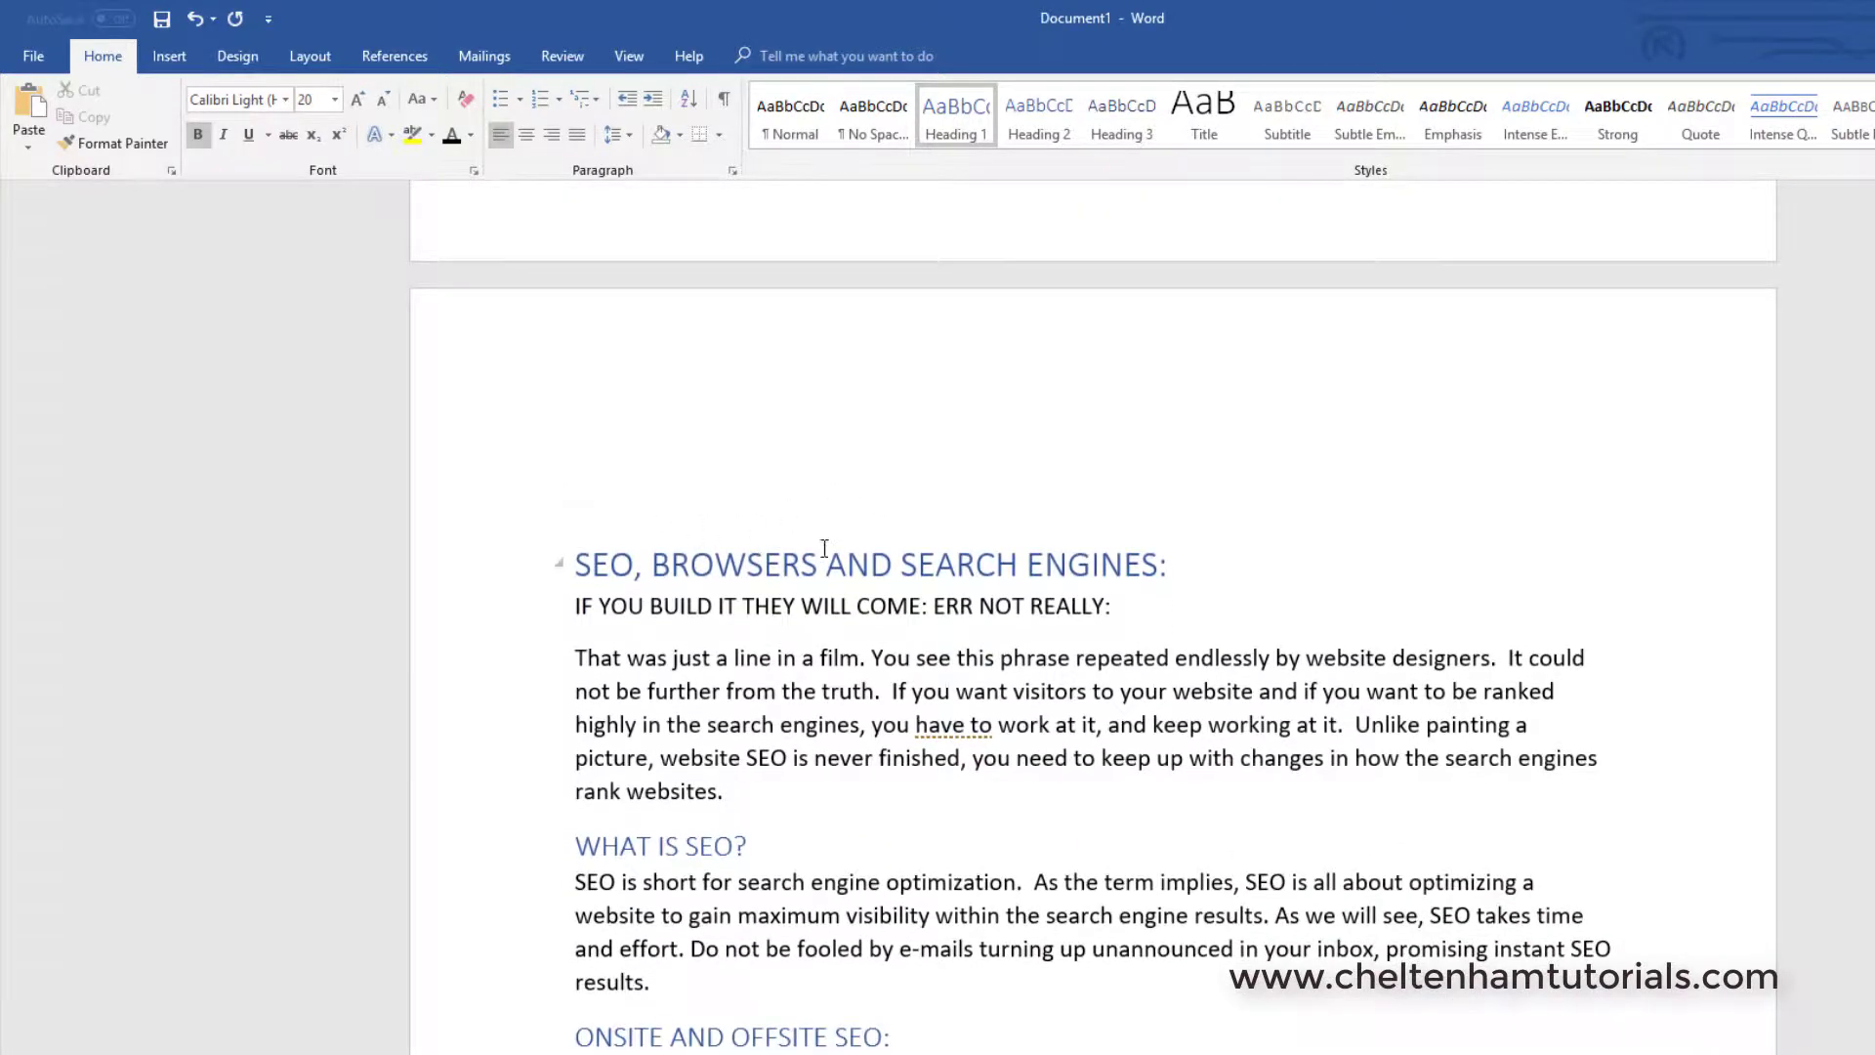
scroll(1038, 537, "up", 5)
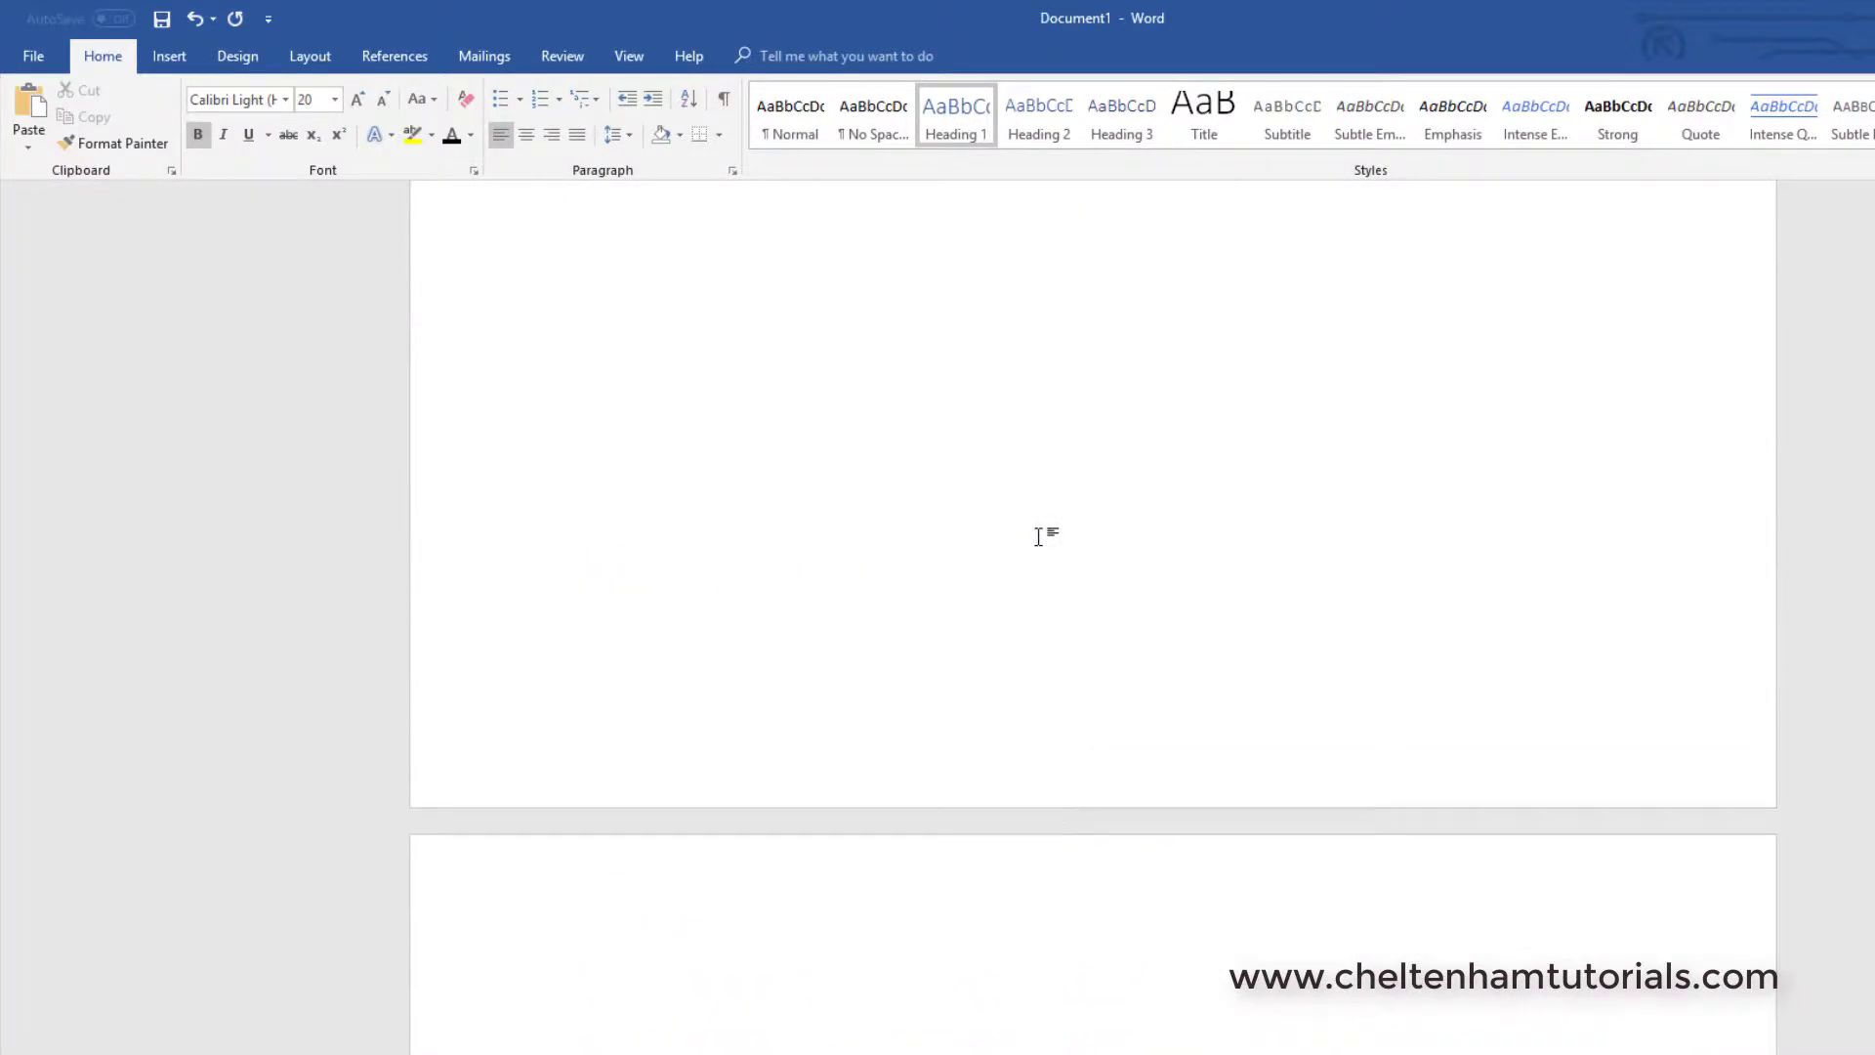
scroll(1038, 538, "up", 10)
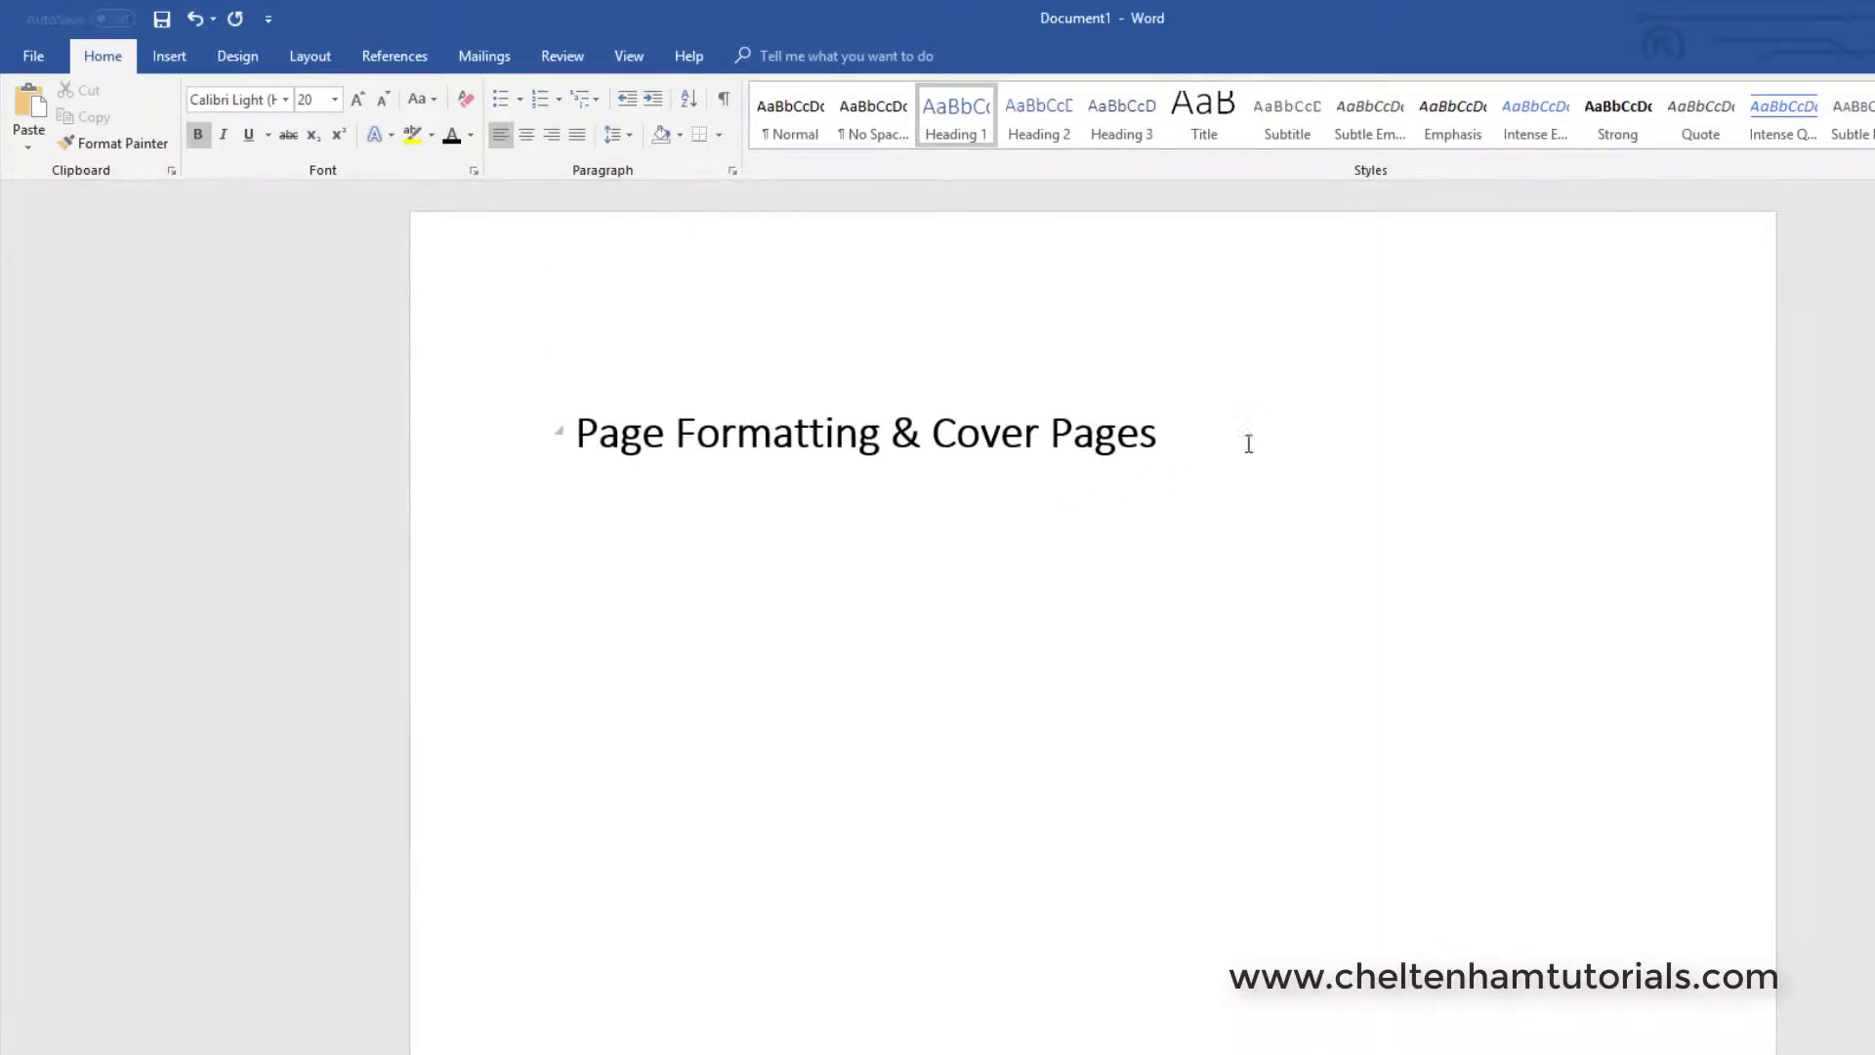
key("Delete")
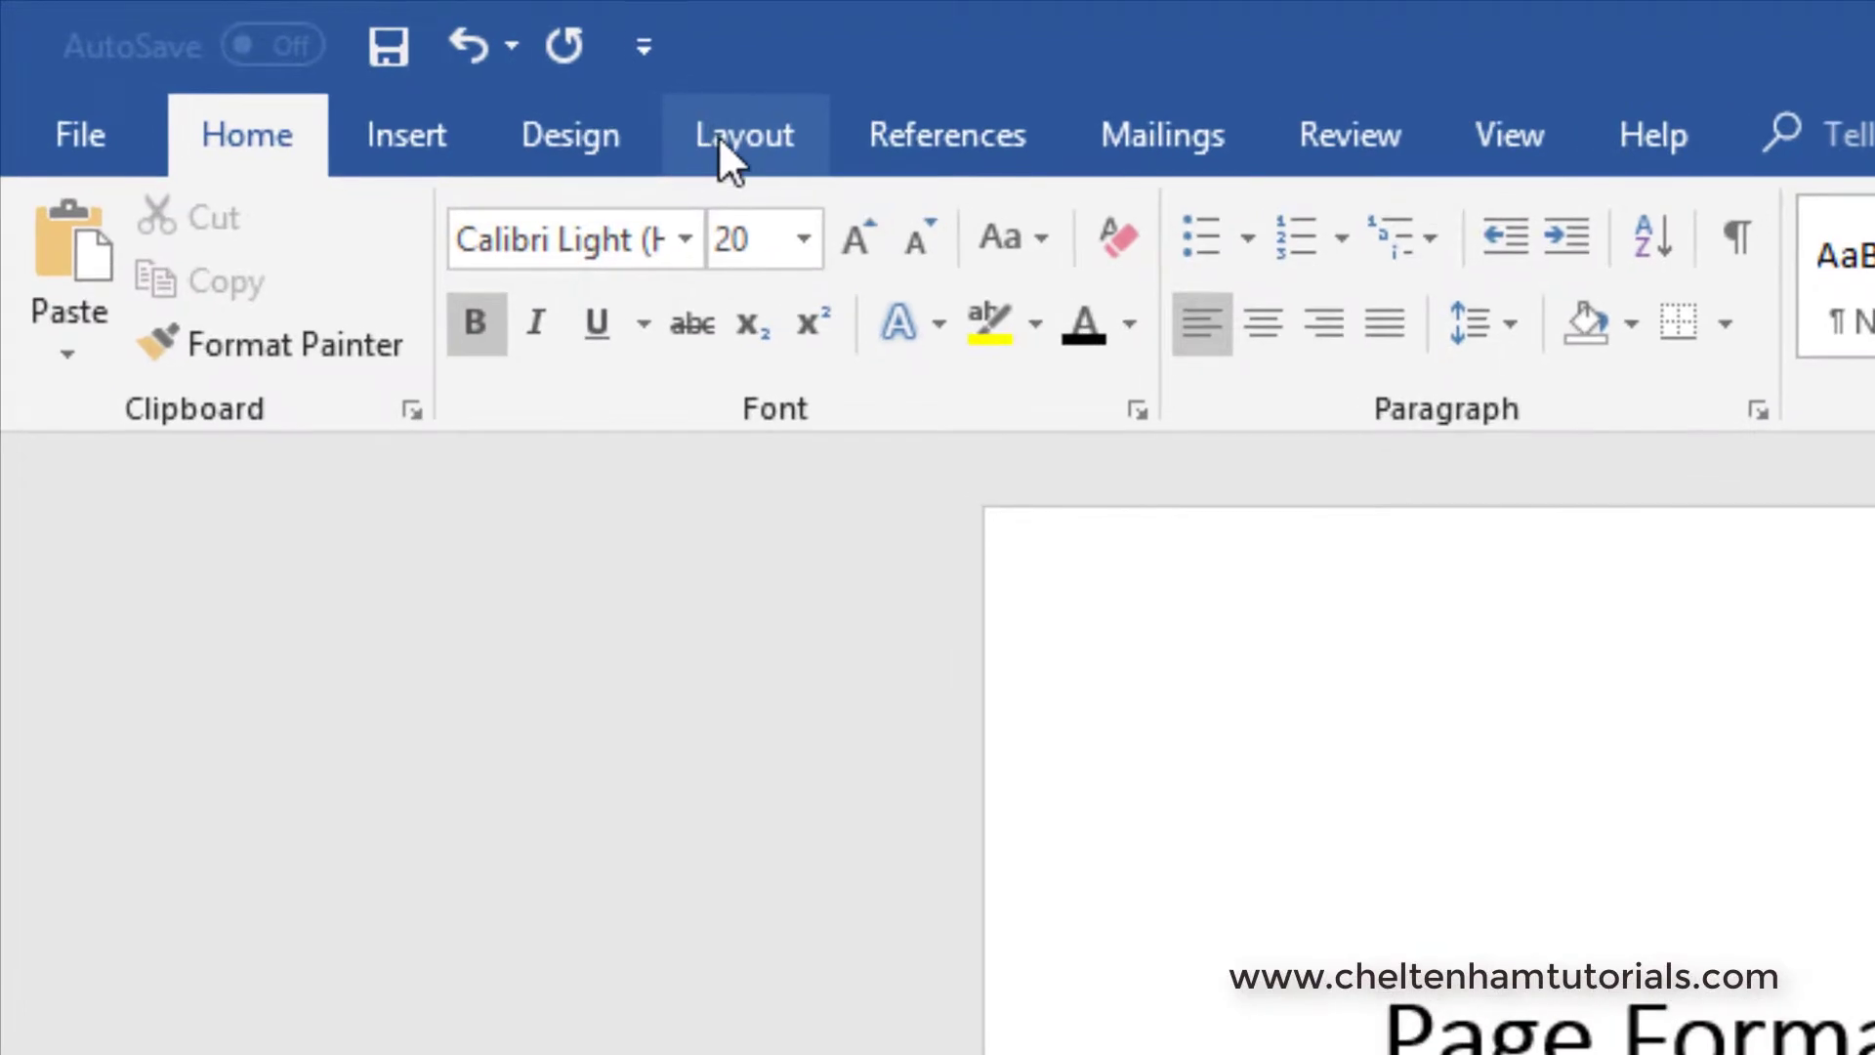
- Show the Layout Breaks list of page and section breaks
left_click(722, 136)
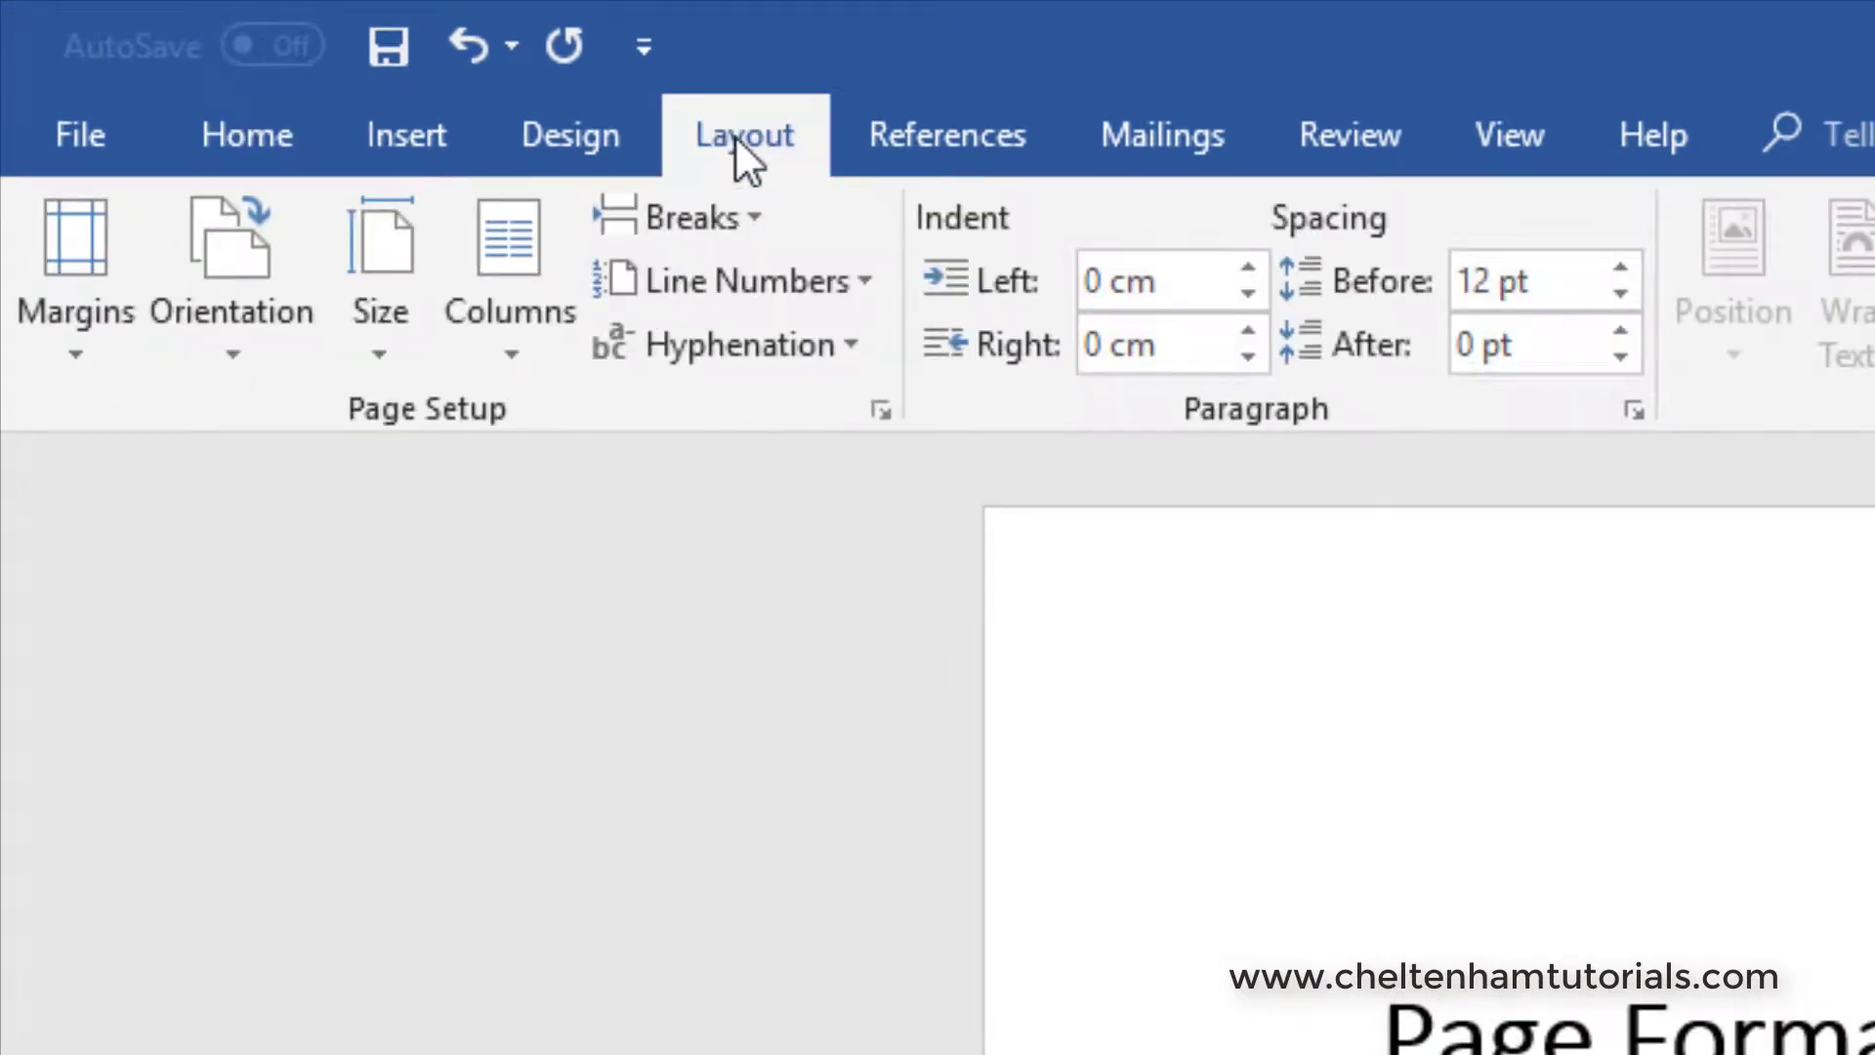
left_click(724, 215)
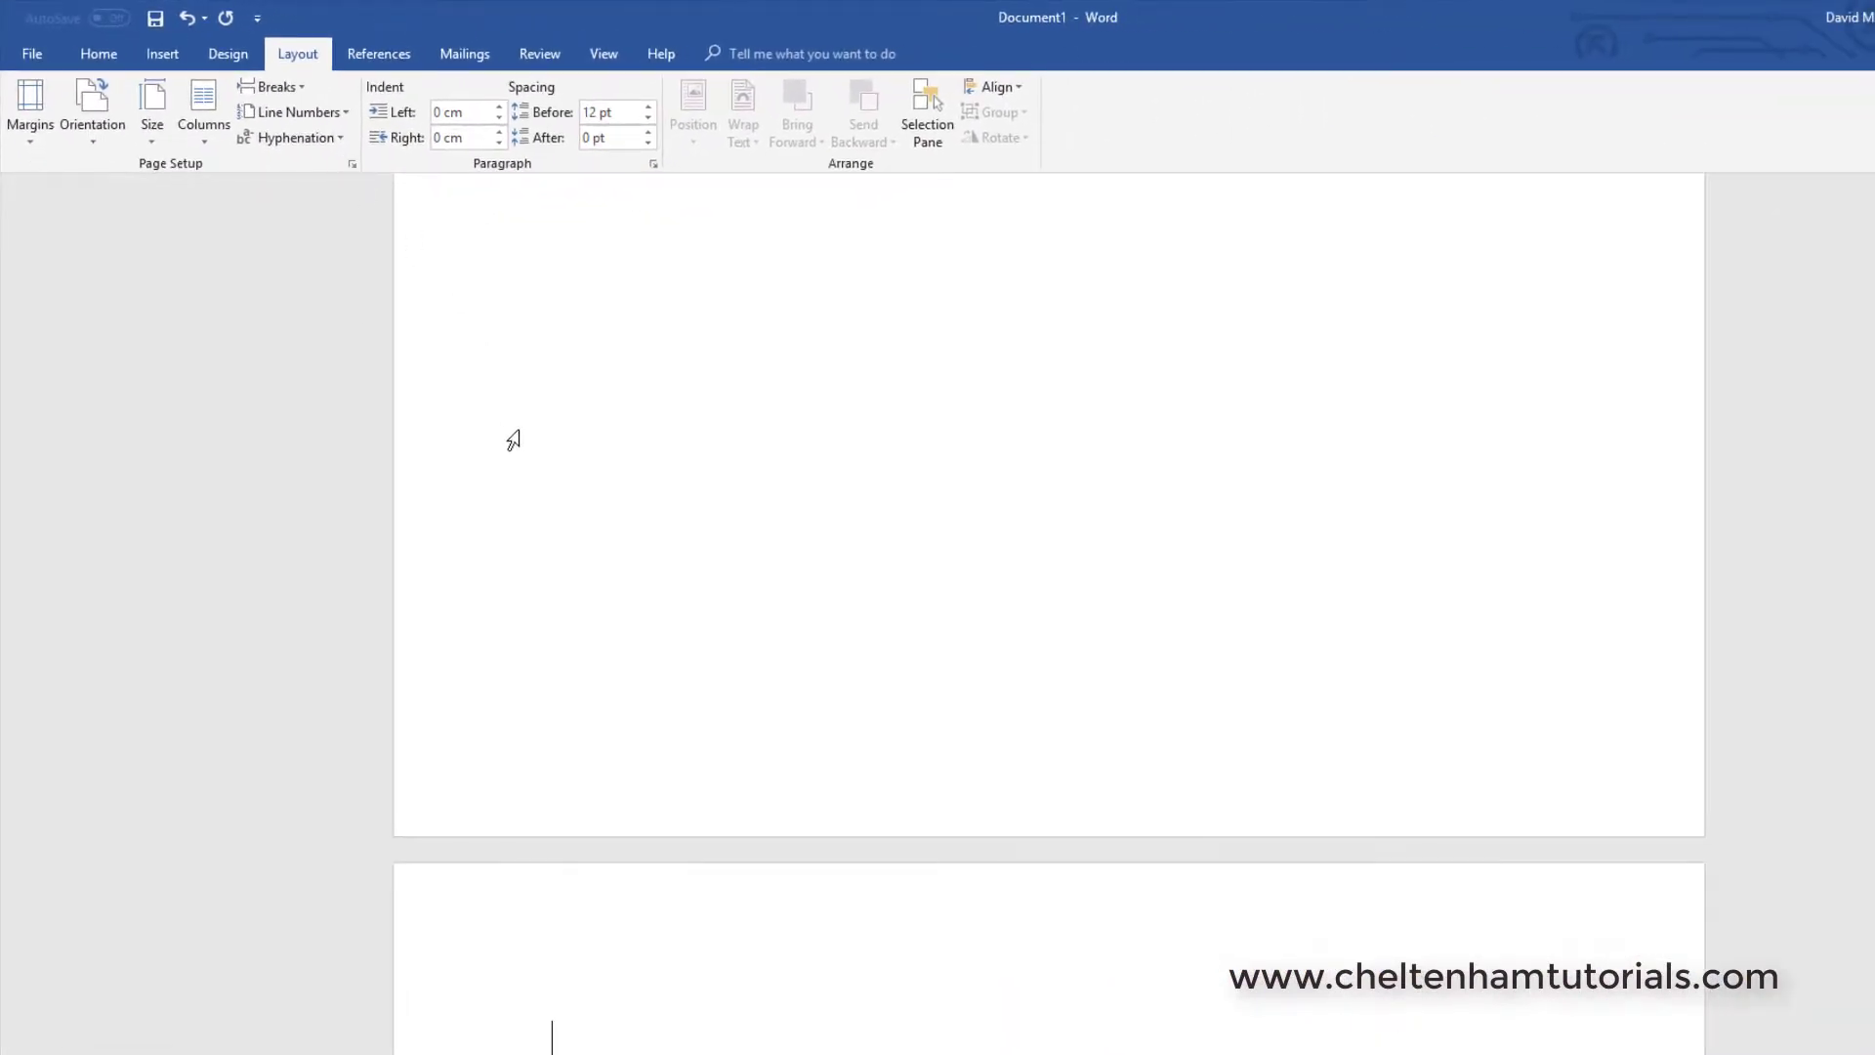
scroll(509, 453, "up", 4)
scroll(509, 453, "up", 3)
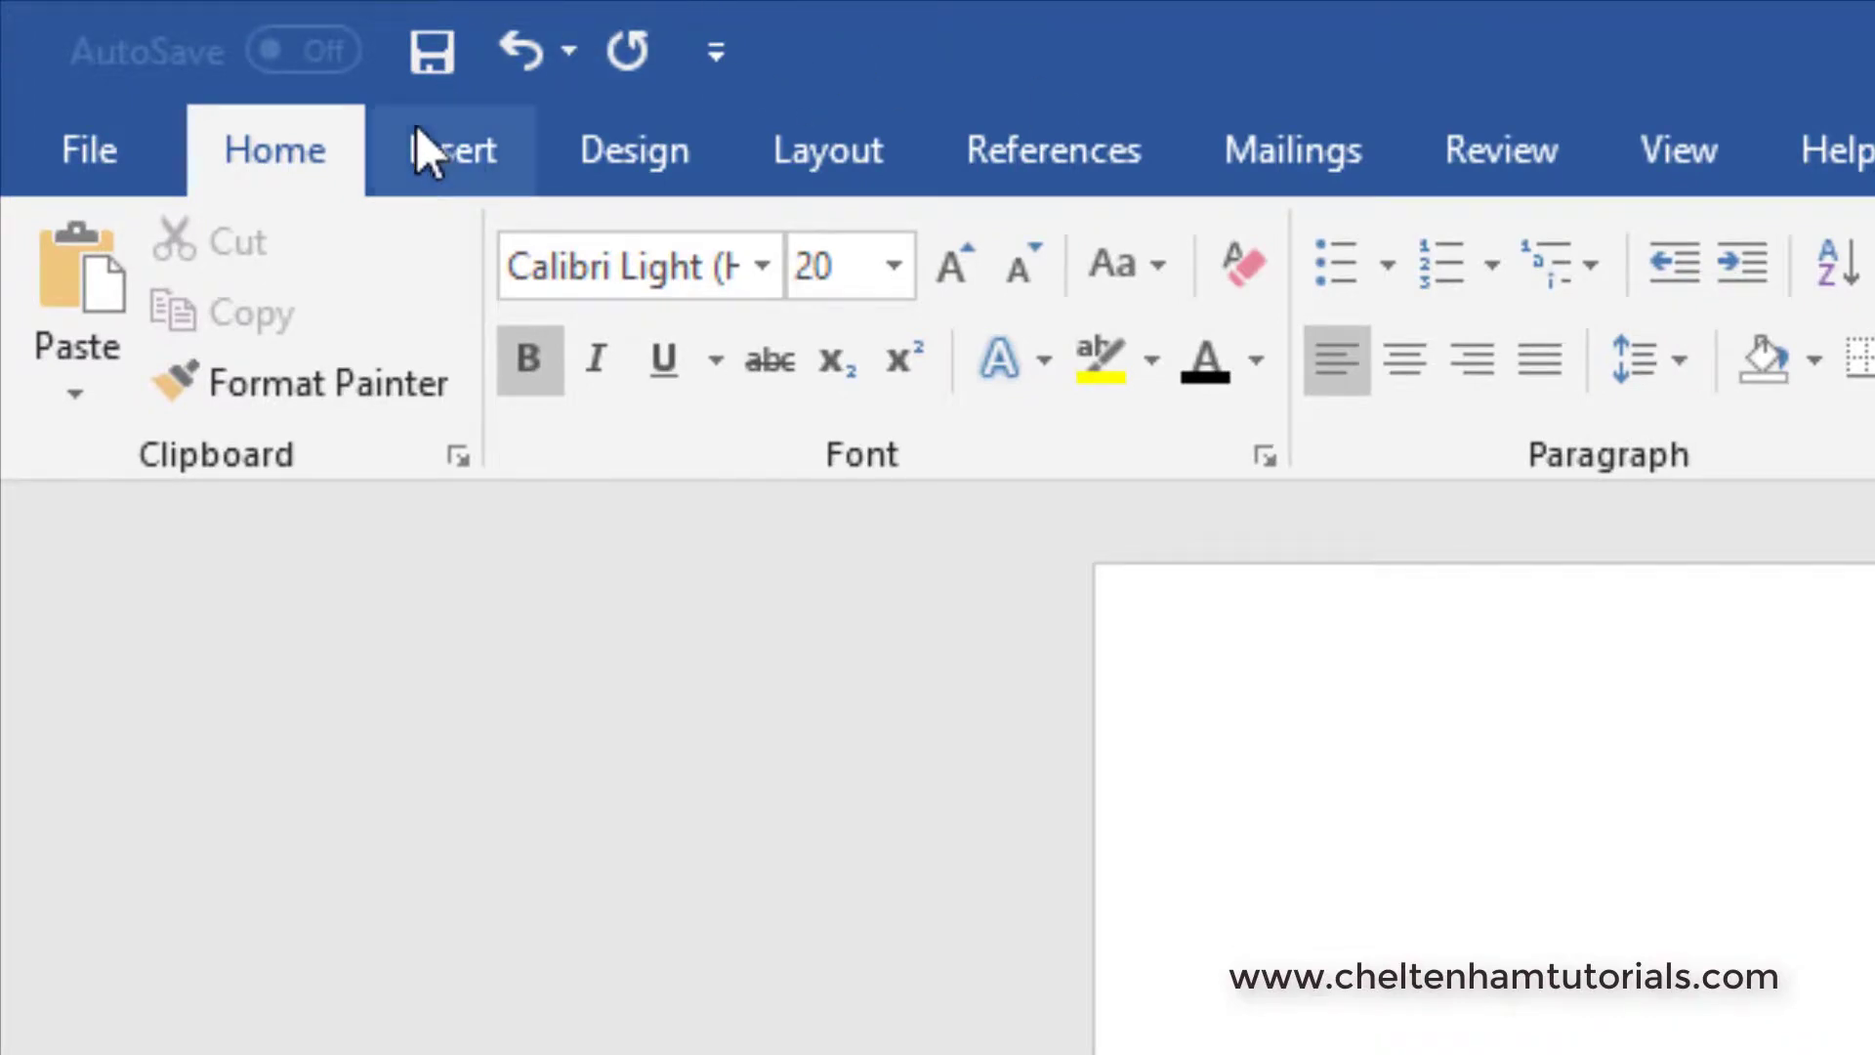
- Insert the Grid design from the Cover Page gallery at the front of the document
left_click(451, 146)
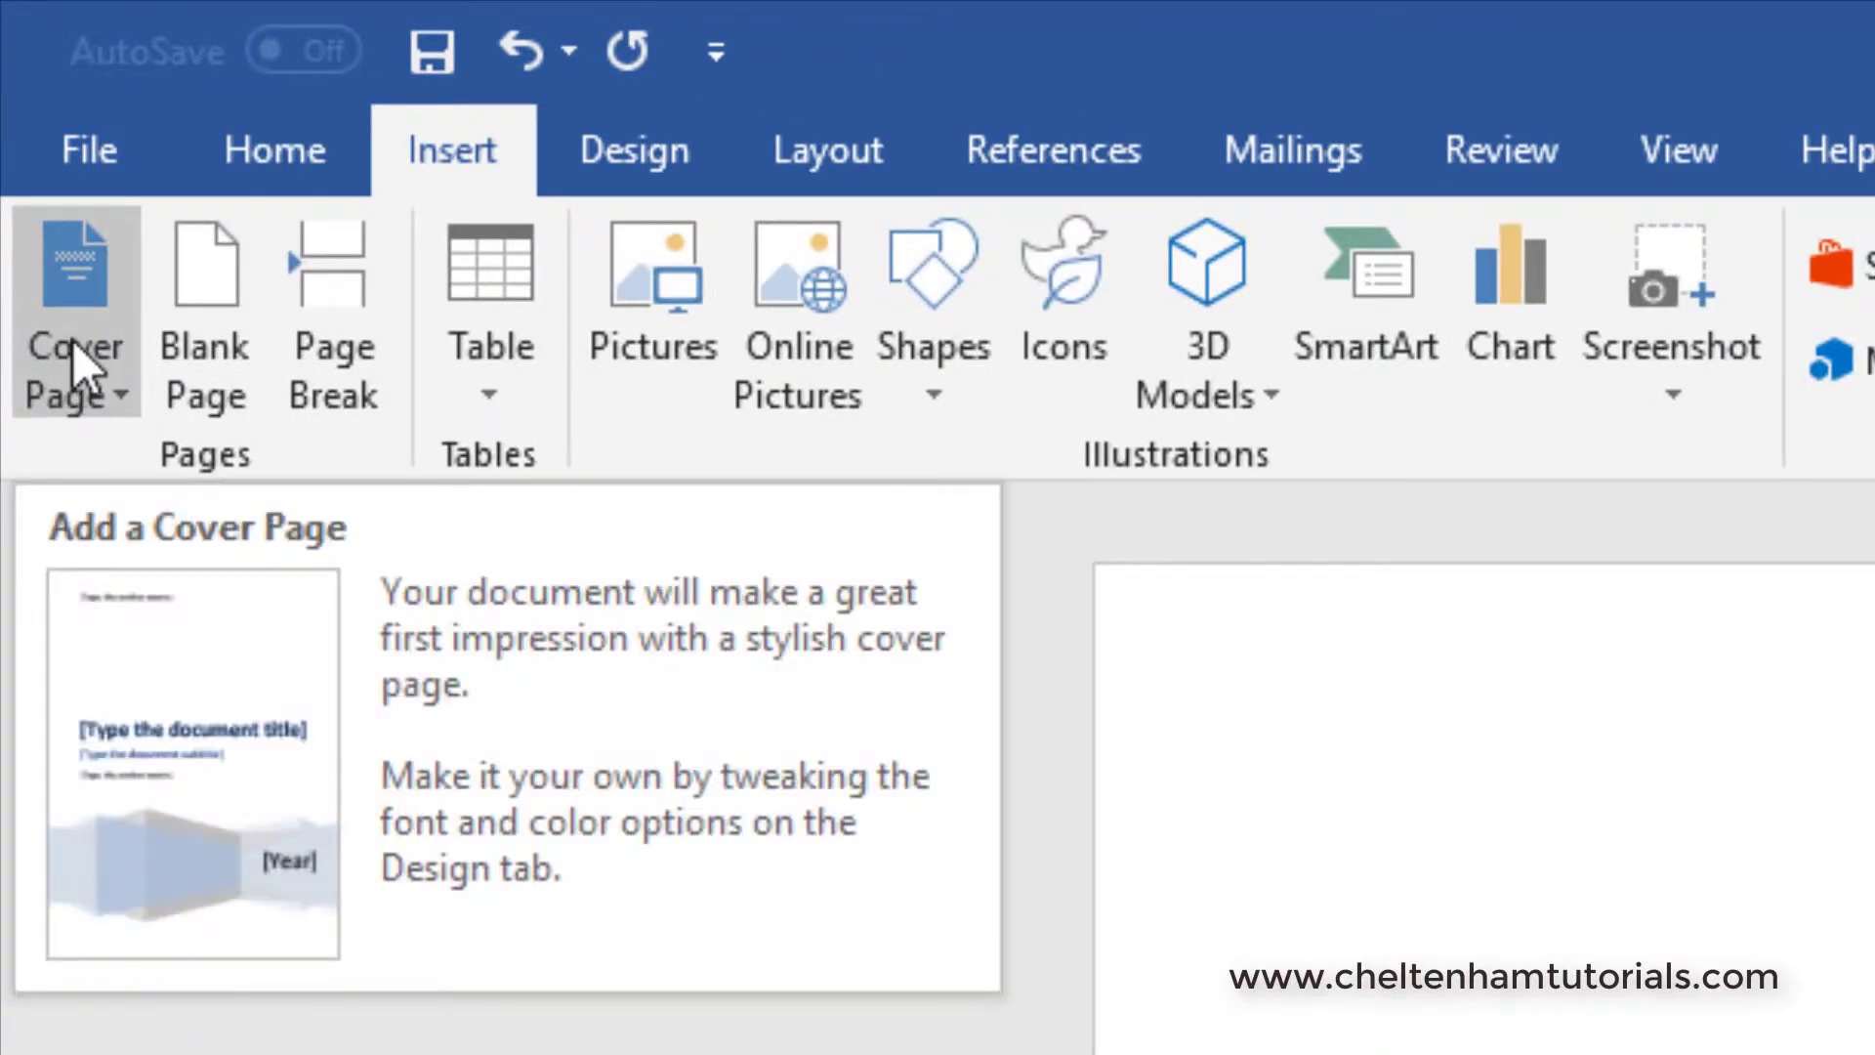
left_click(78, 366)
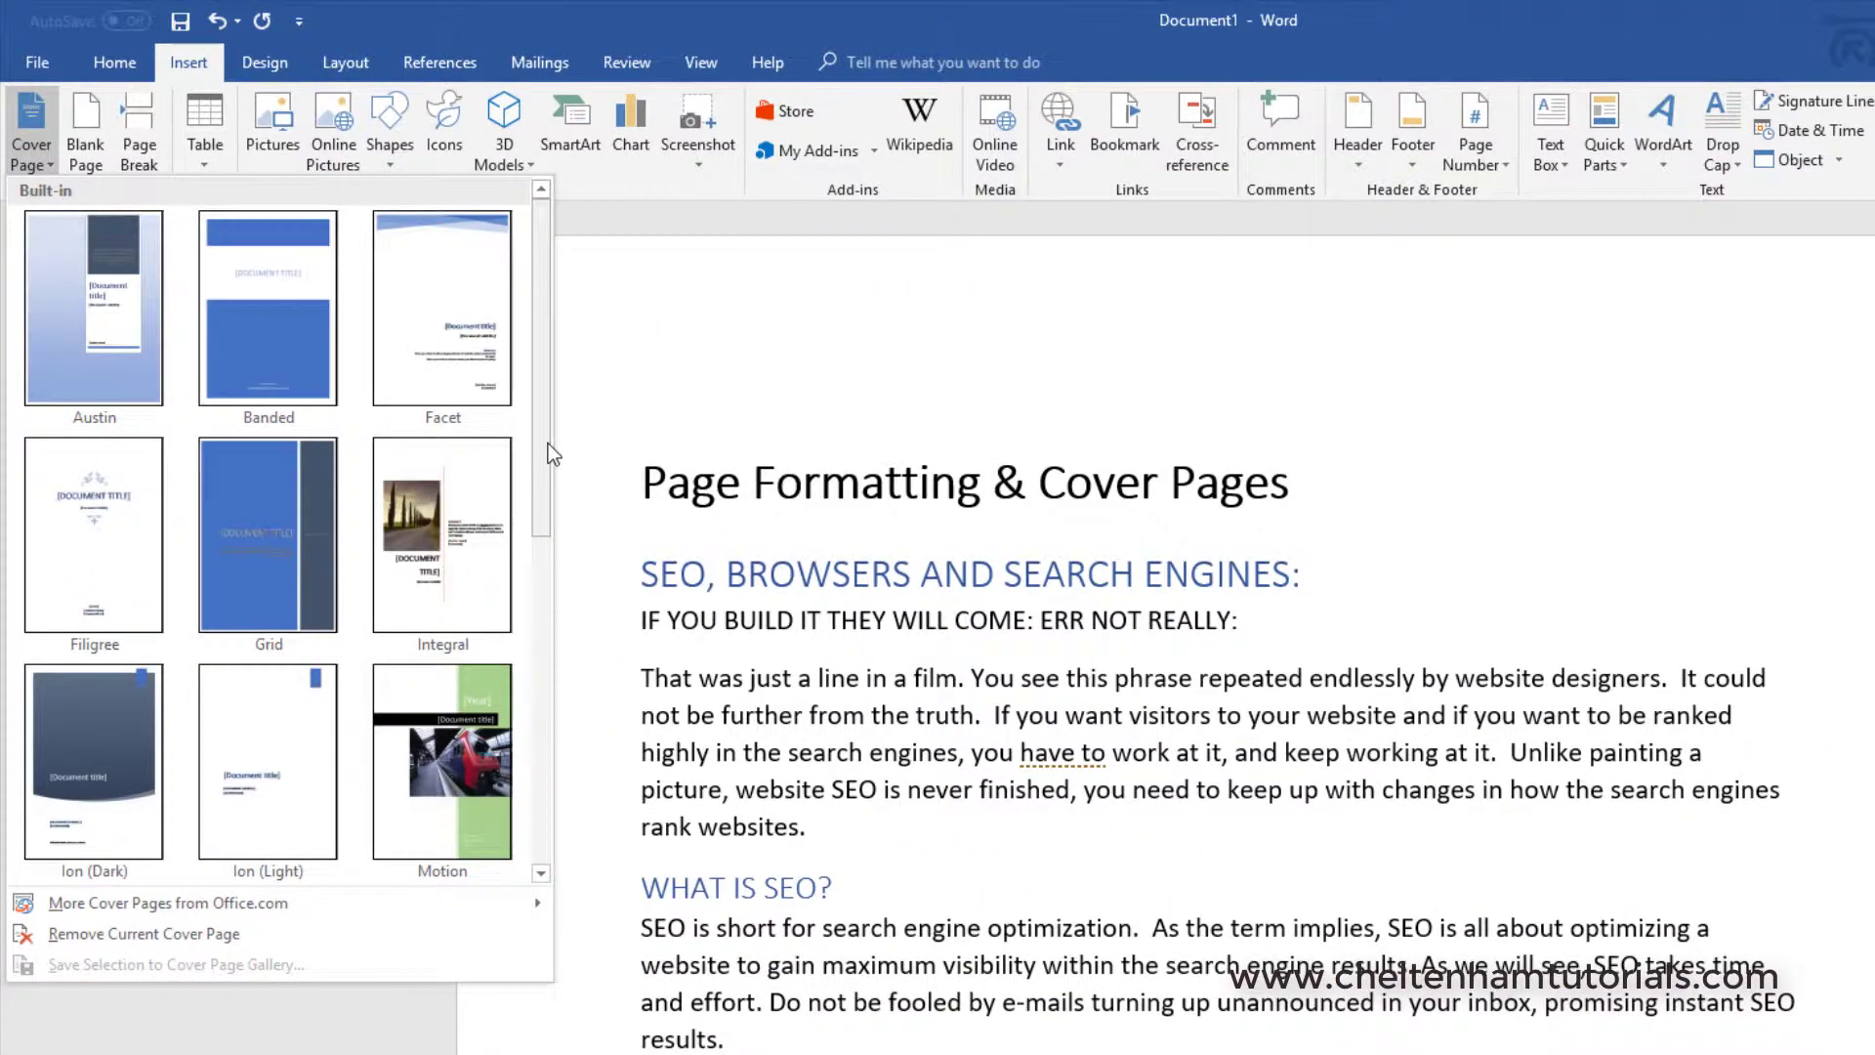
mouse_move(548, 443)
left_mouse_down()
mouse_move(545, 825)
mouse_move(536, 433)
mouse_move(536, 469)
left_mouse_up()
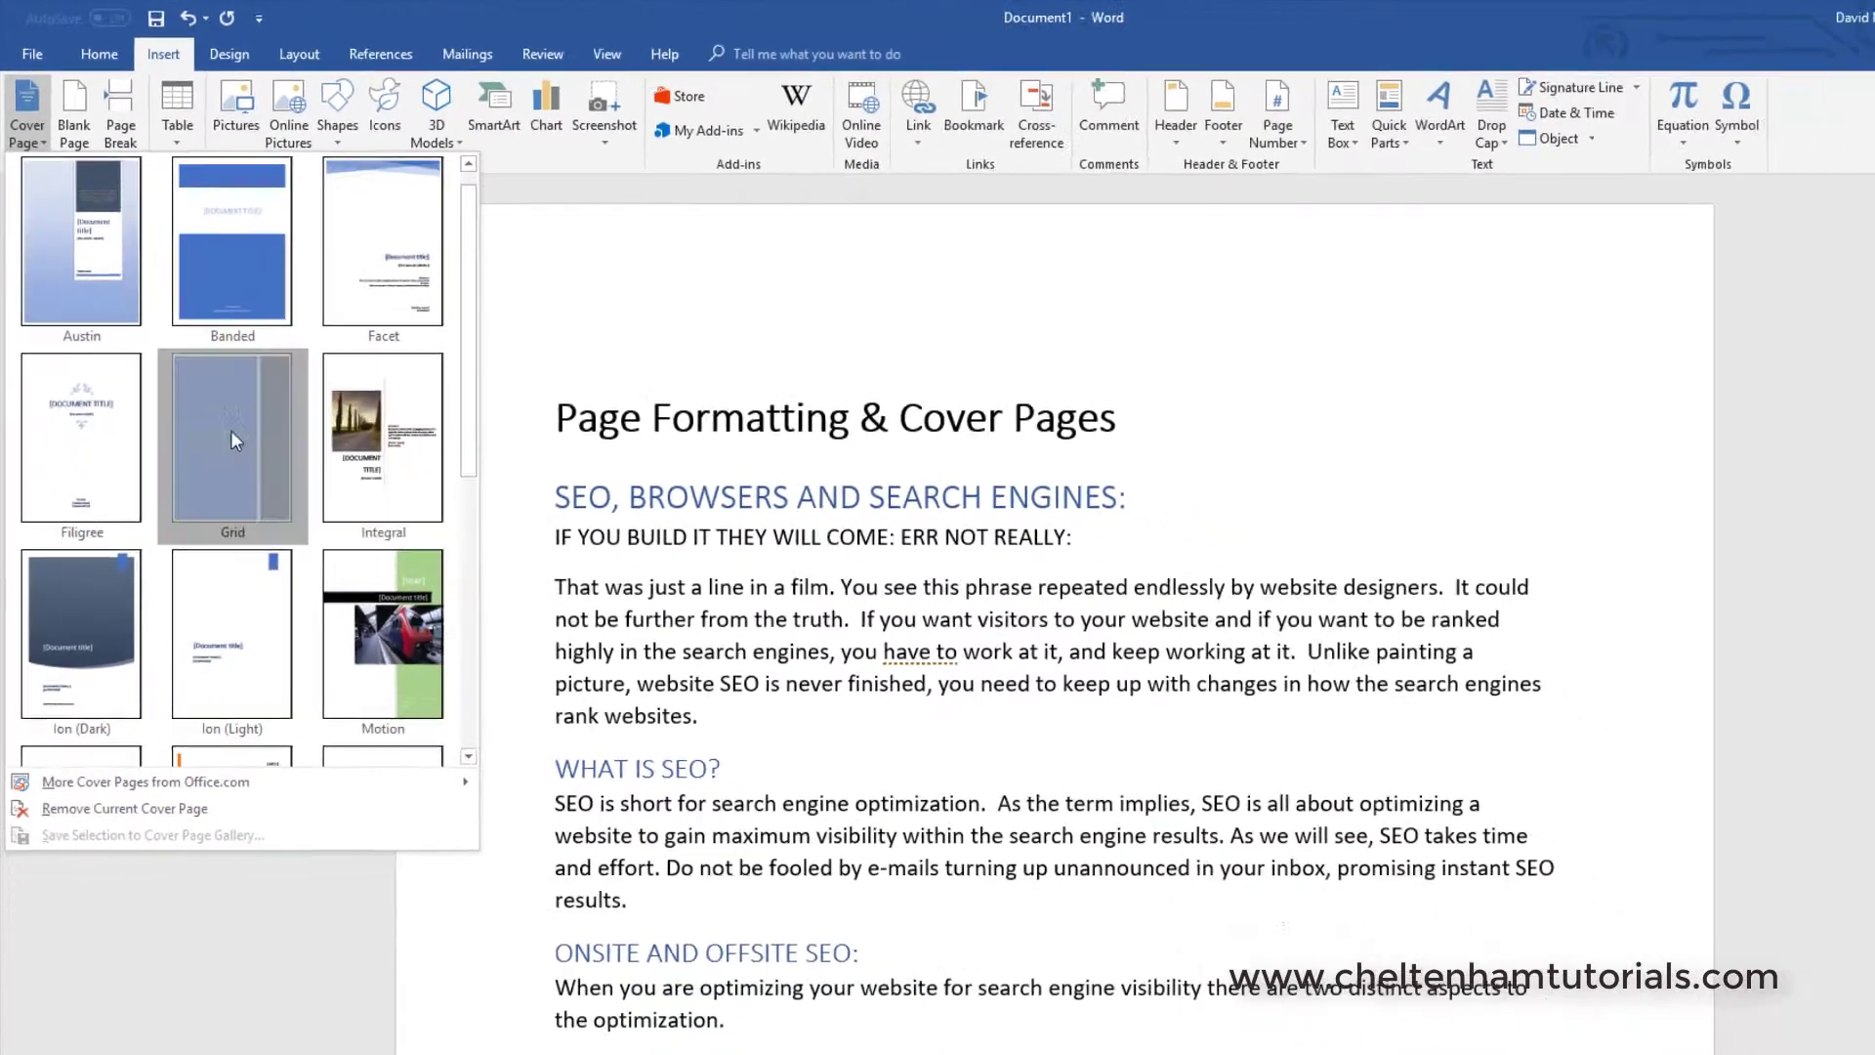
left_click(266, 503)
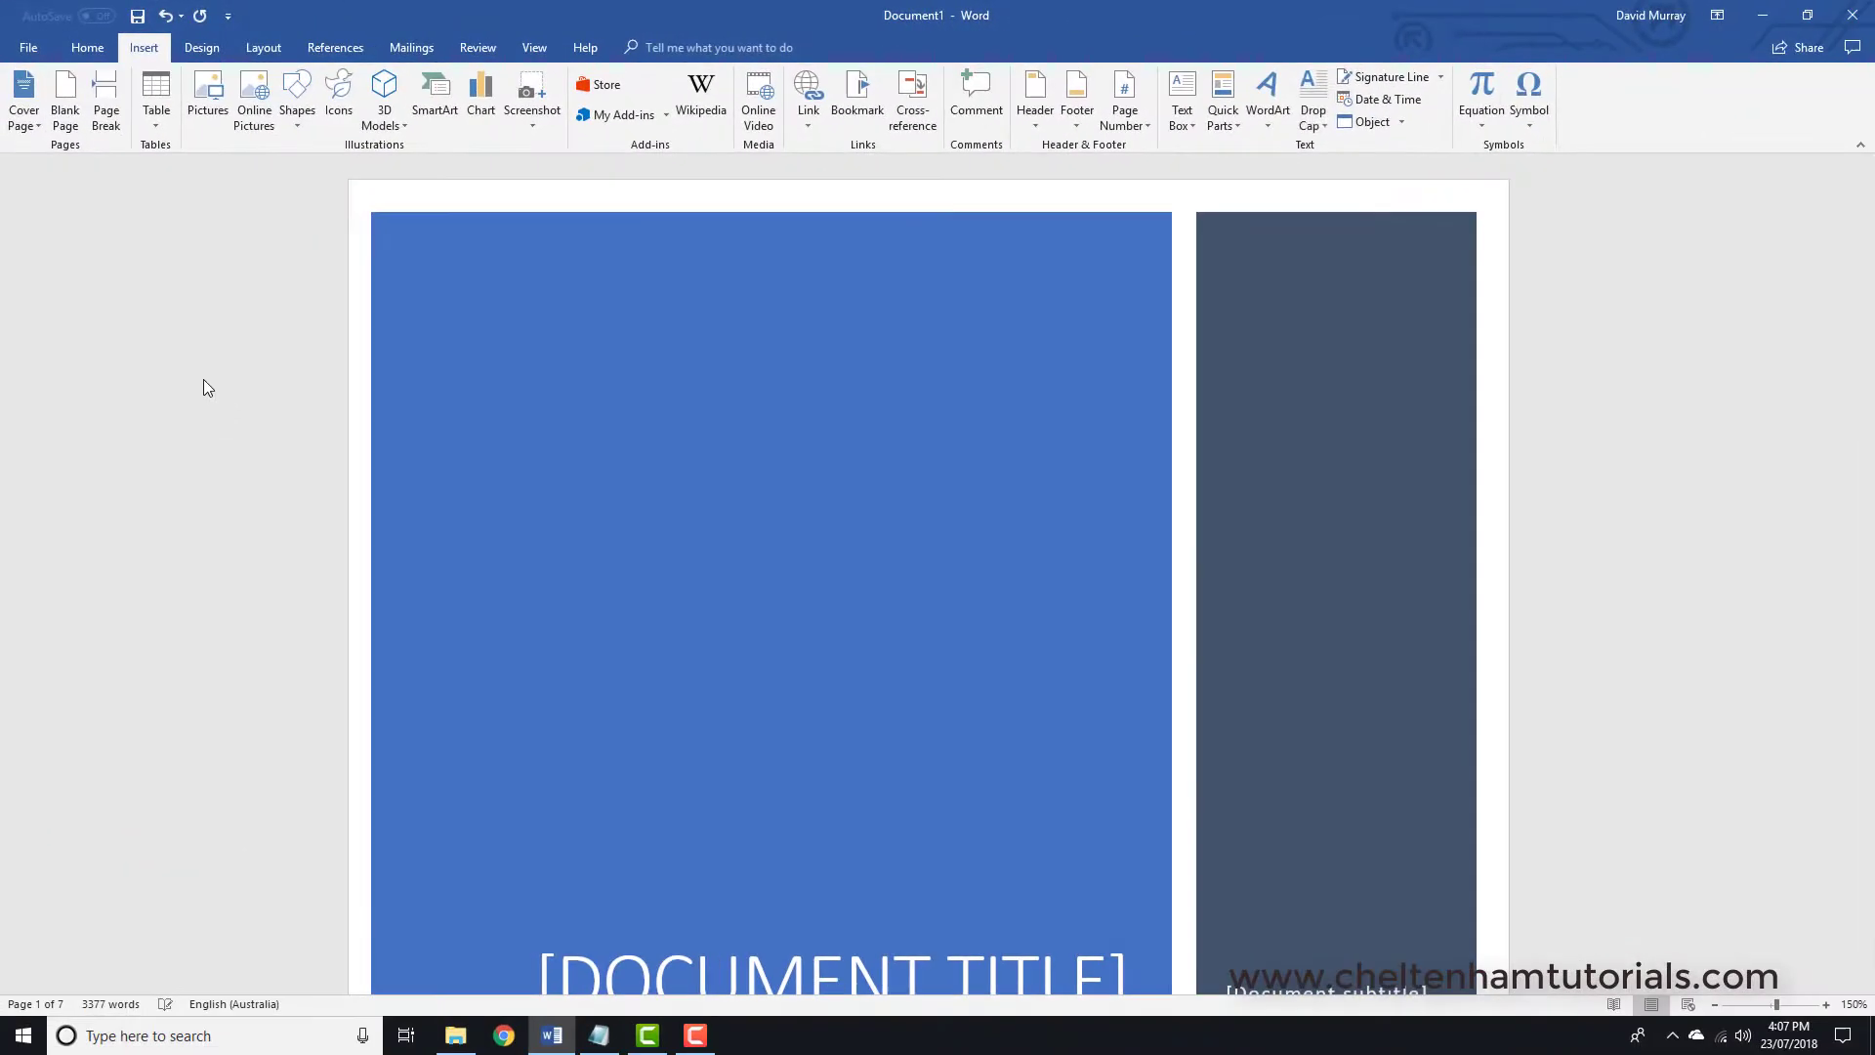
- Enter 'ALL ABOUT SEO' as the cover page title
scroll(866, 503, "down", 10)
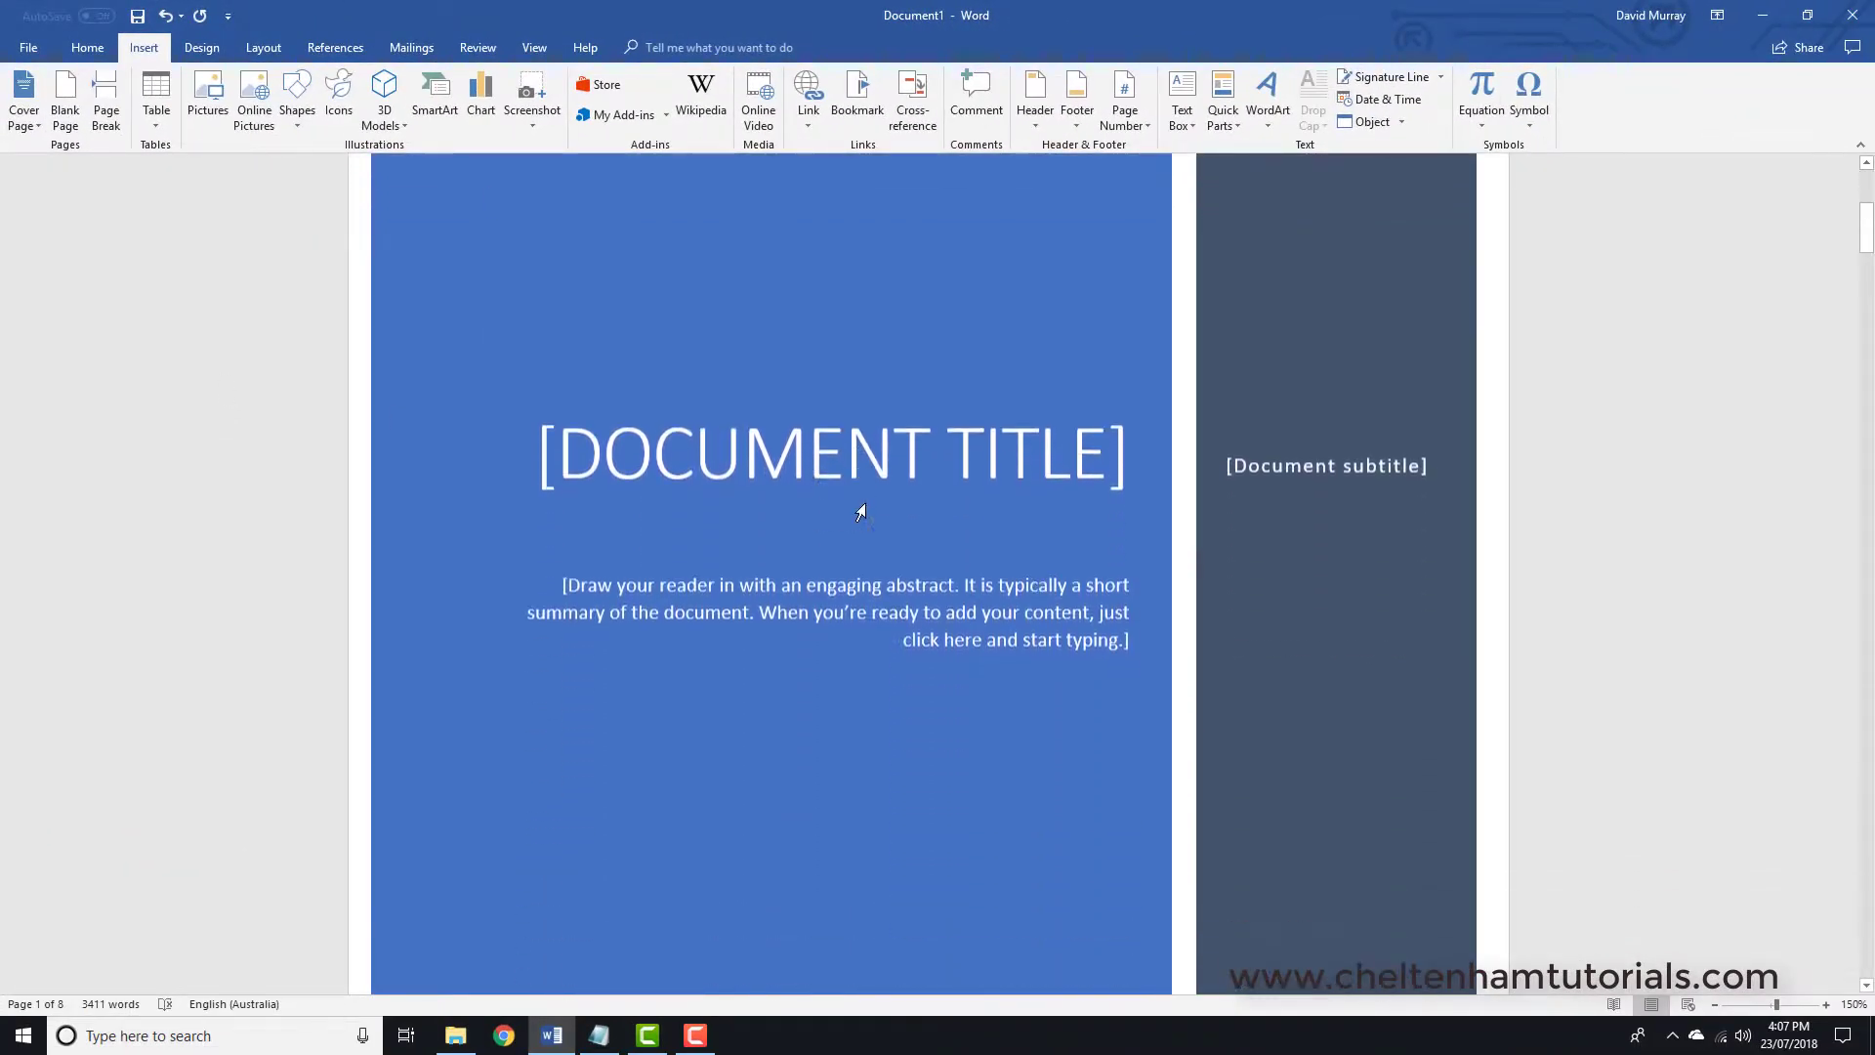
scroll(861, 512, "down", 3)
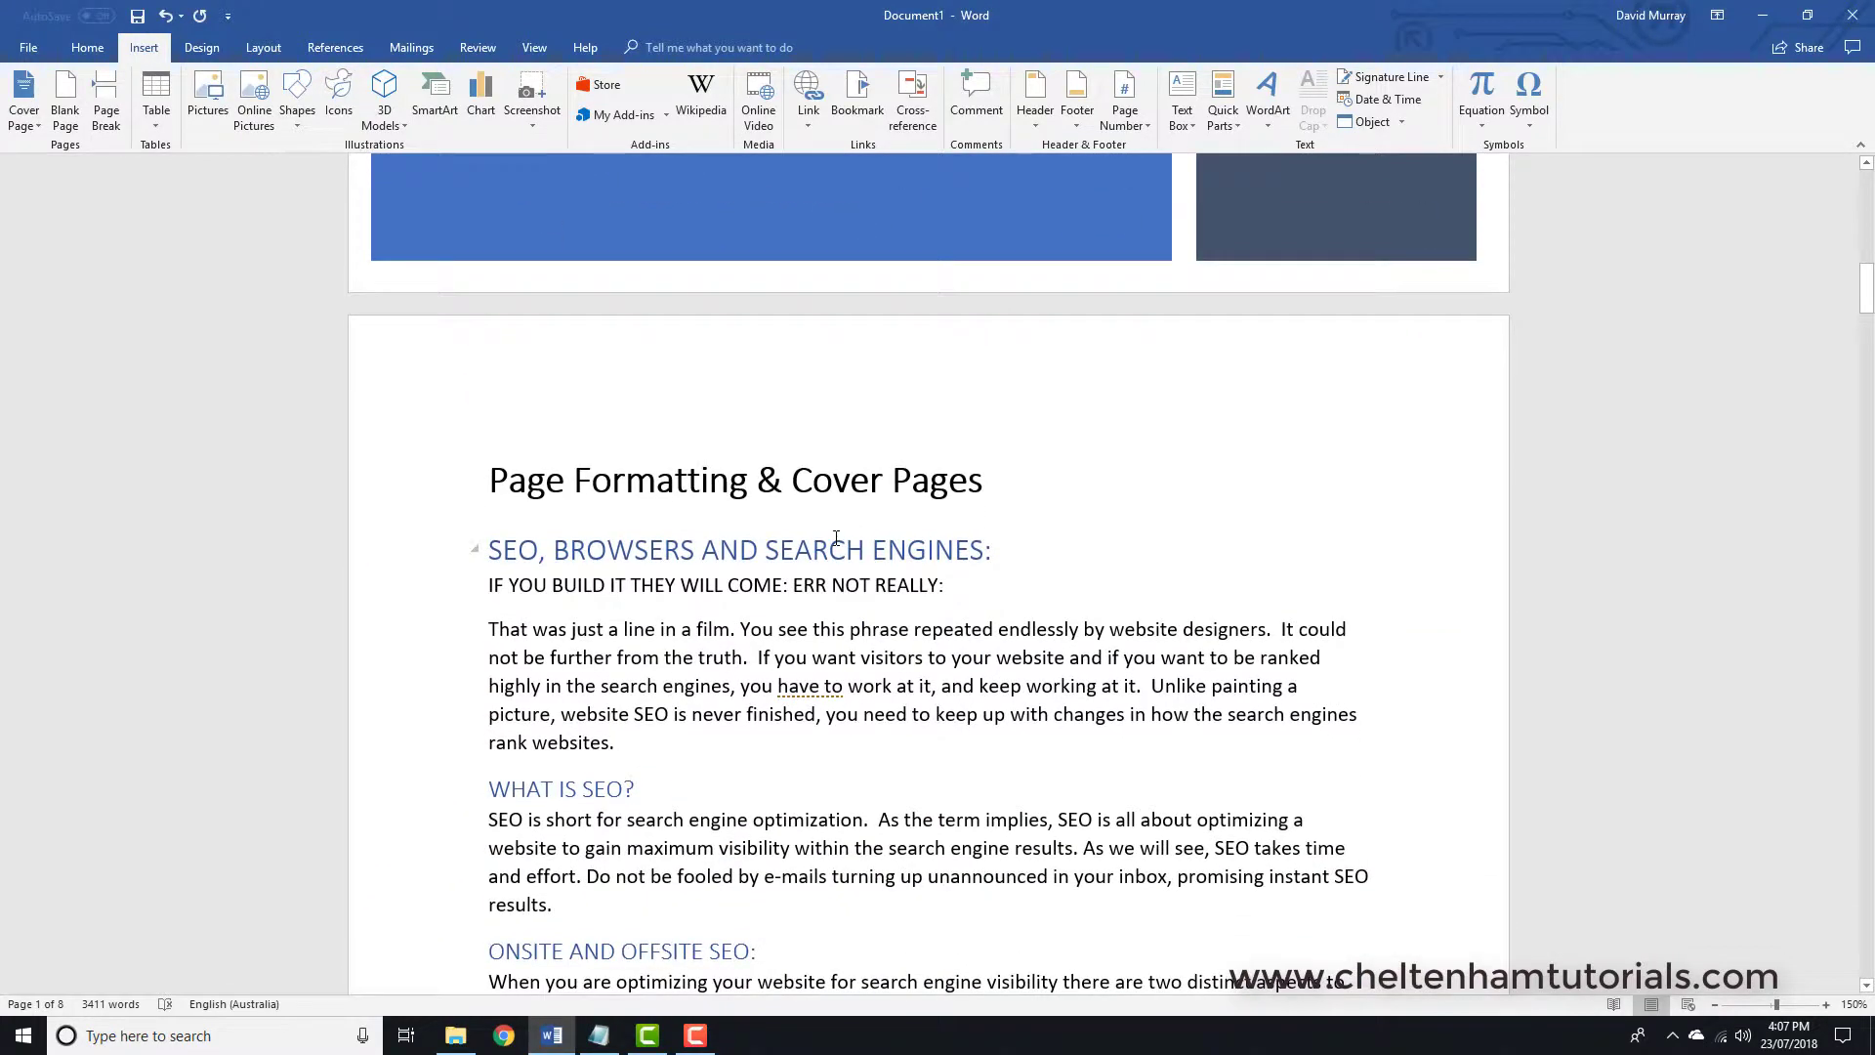
scroll(828, 540, "up", 12)
scroll(828, 547, "up", 3)
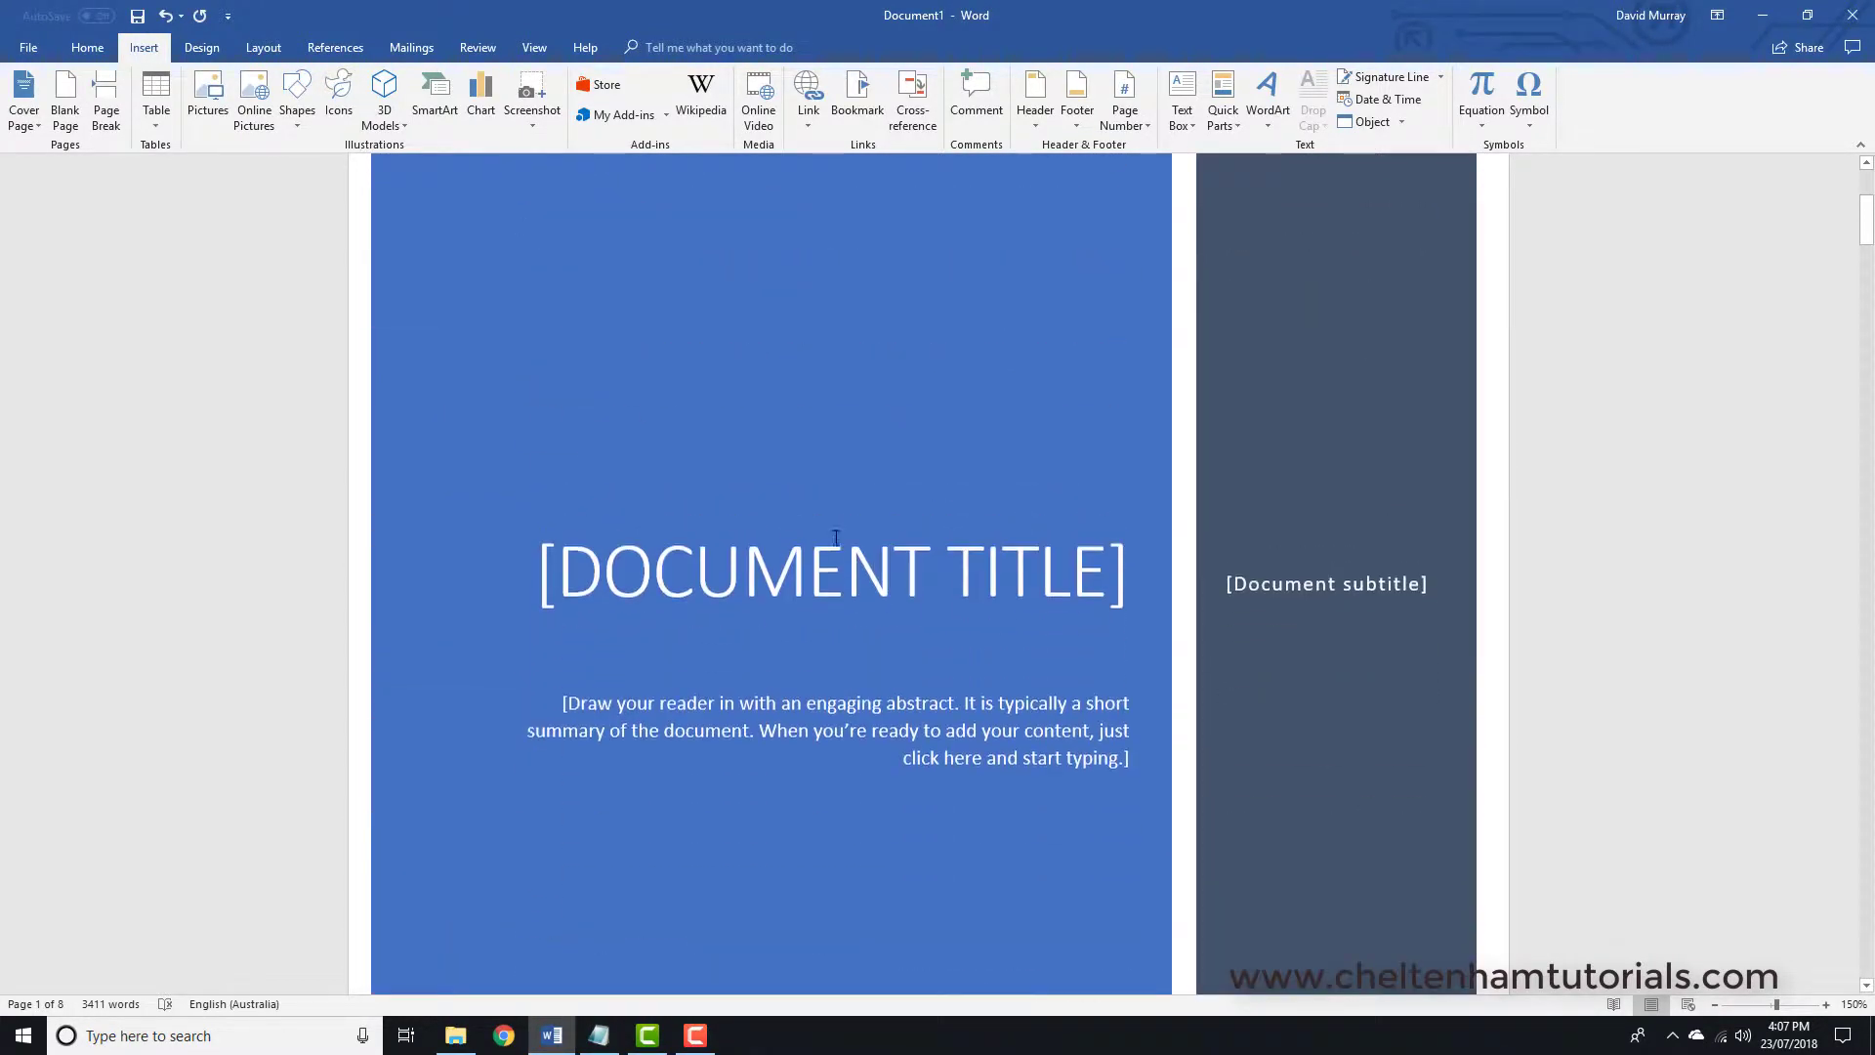
left_click(816, 506)
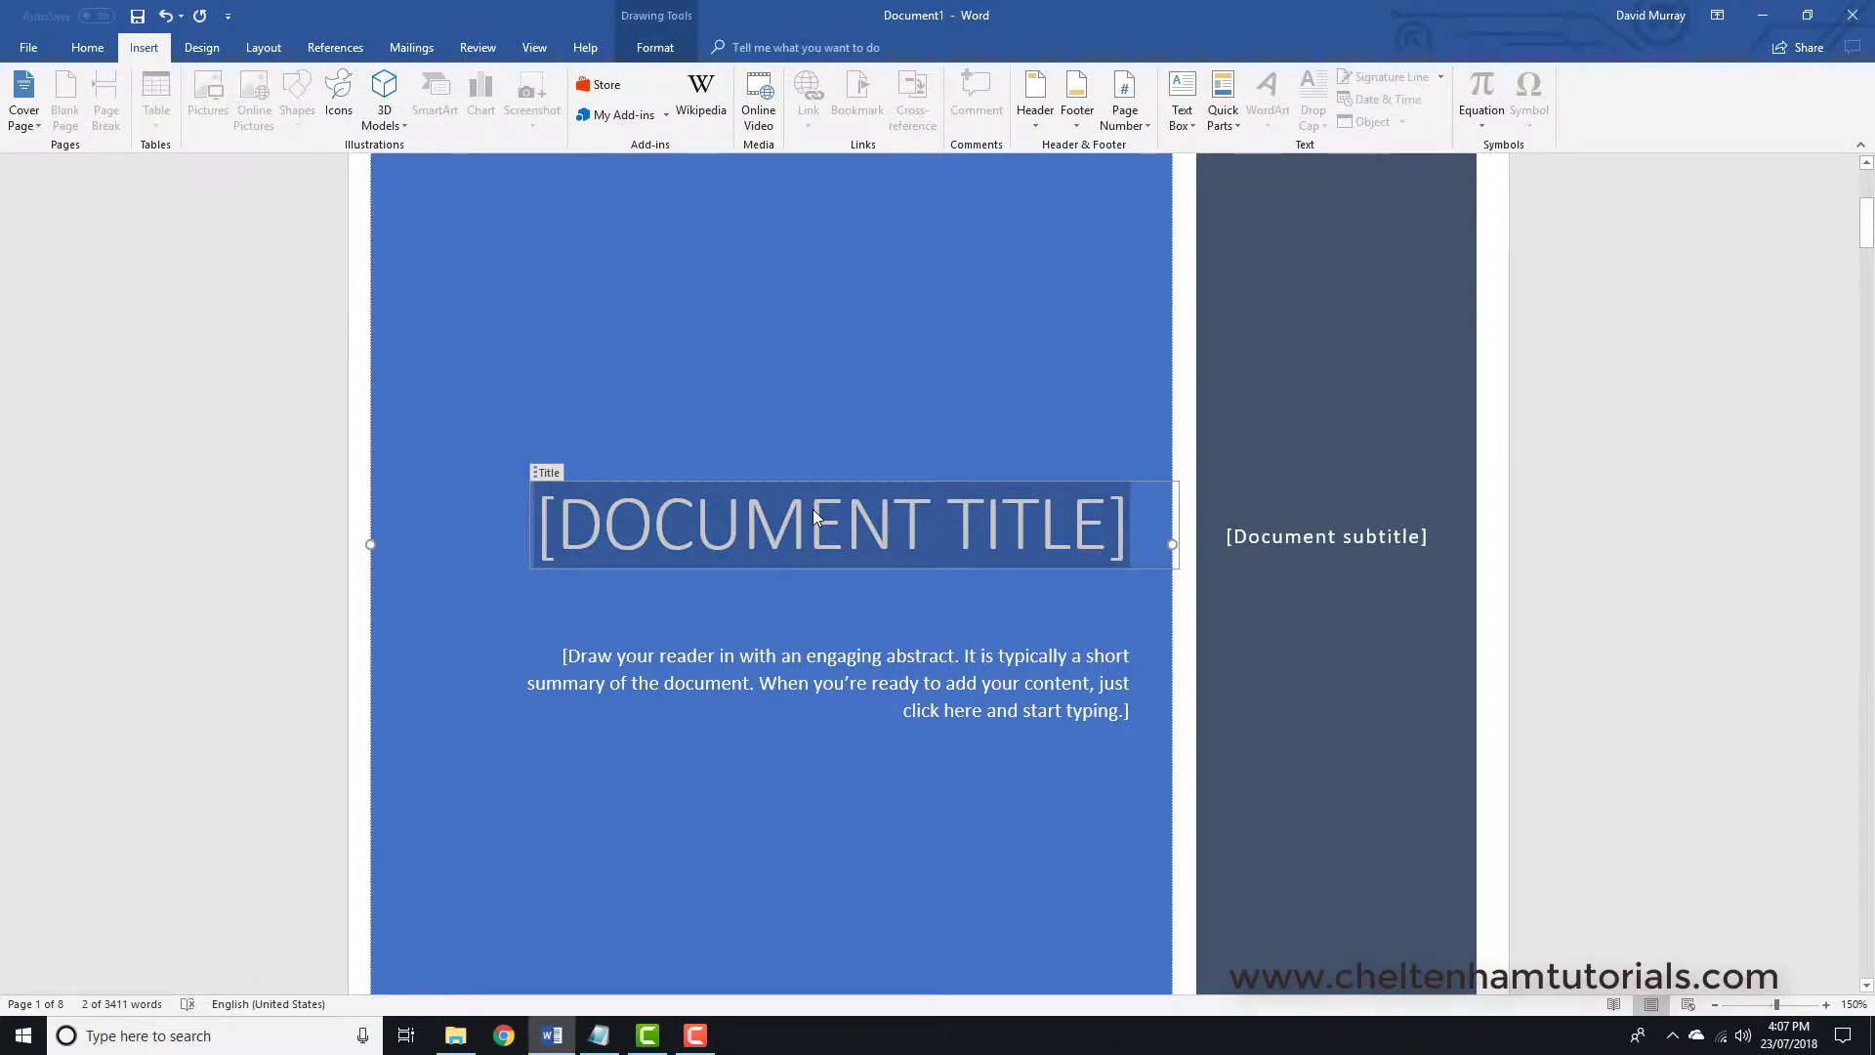
type("ALL")
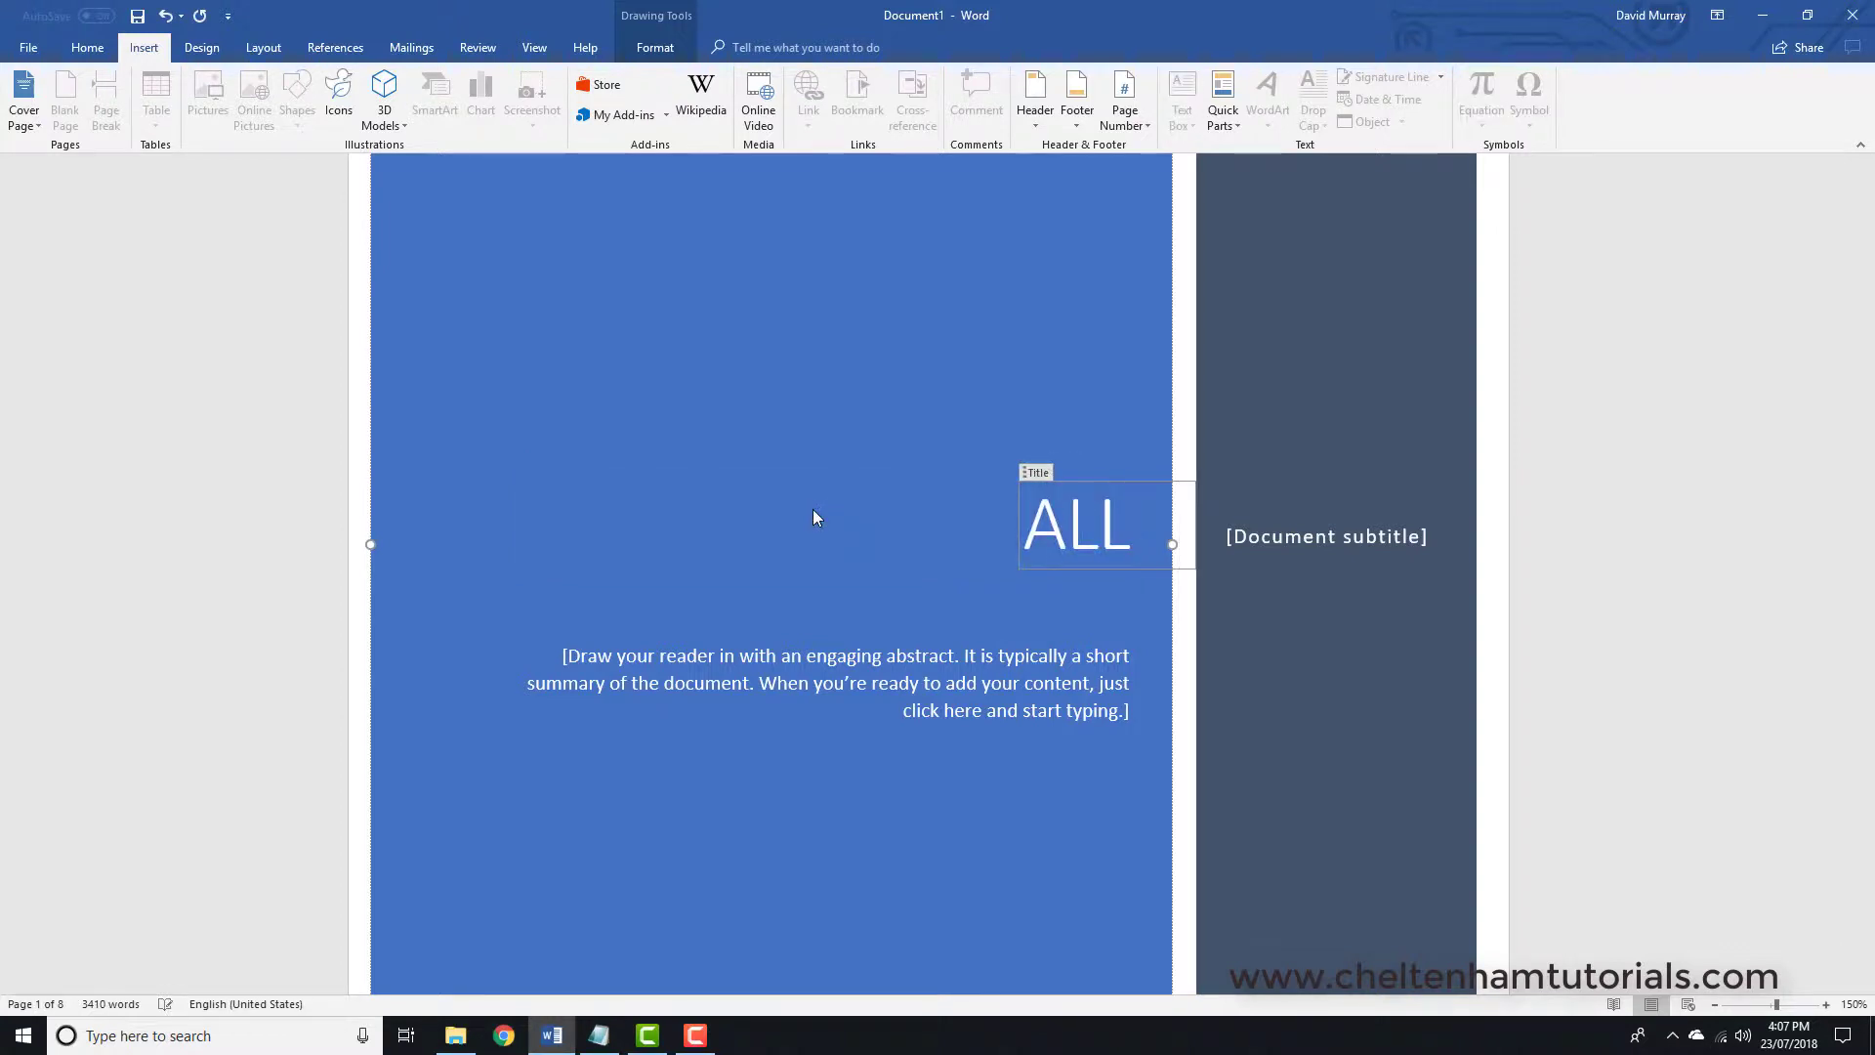
type(" ABOU")
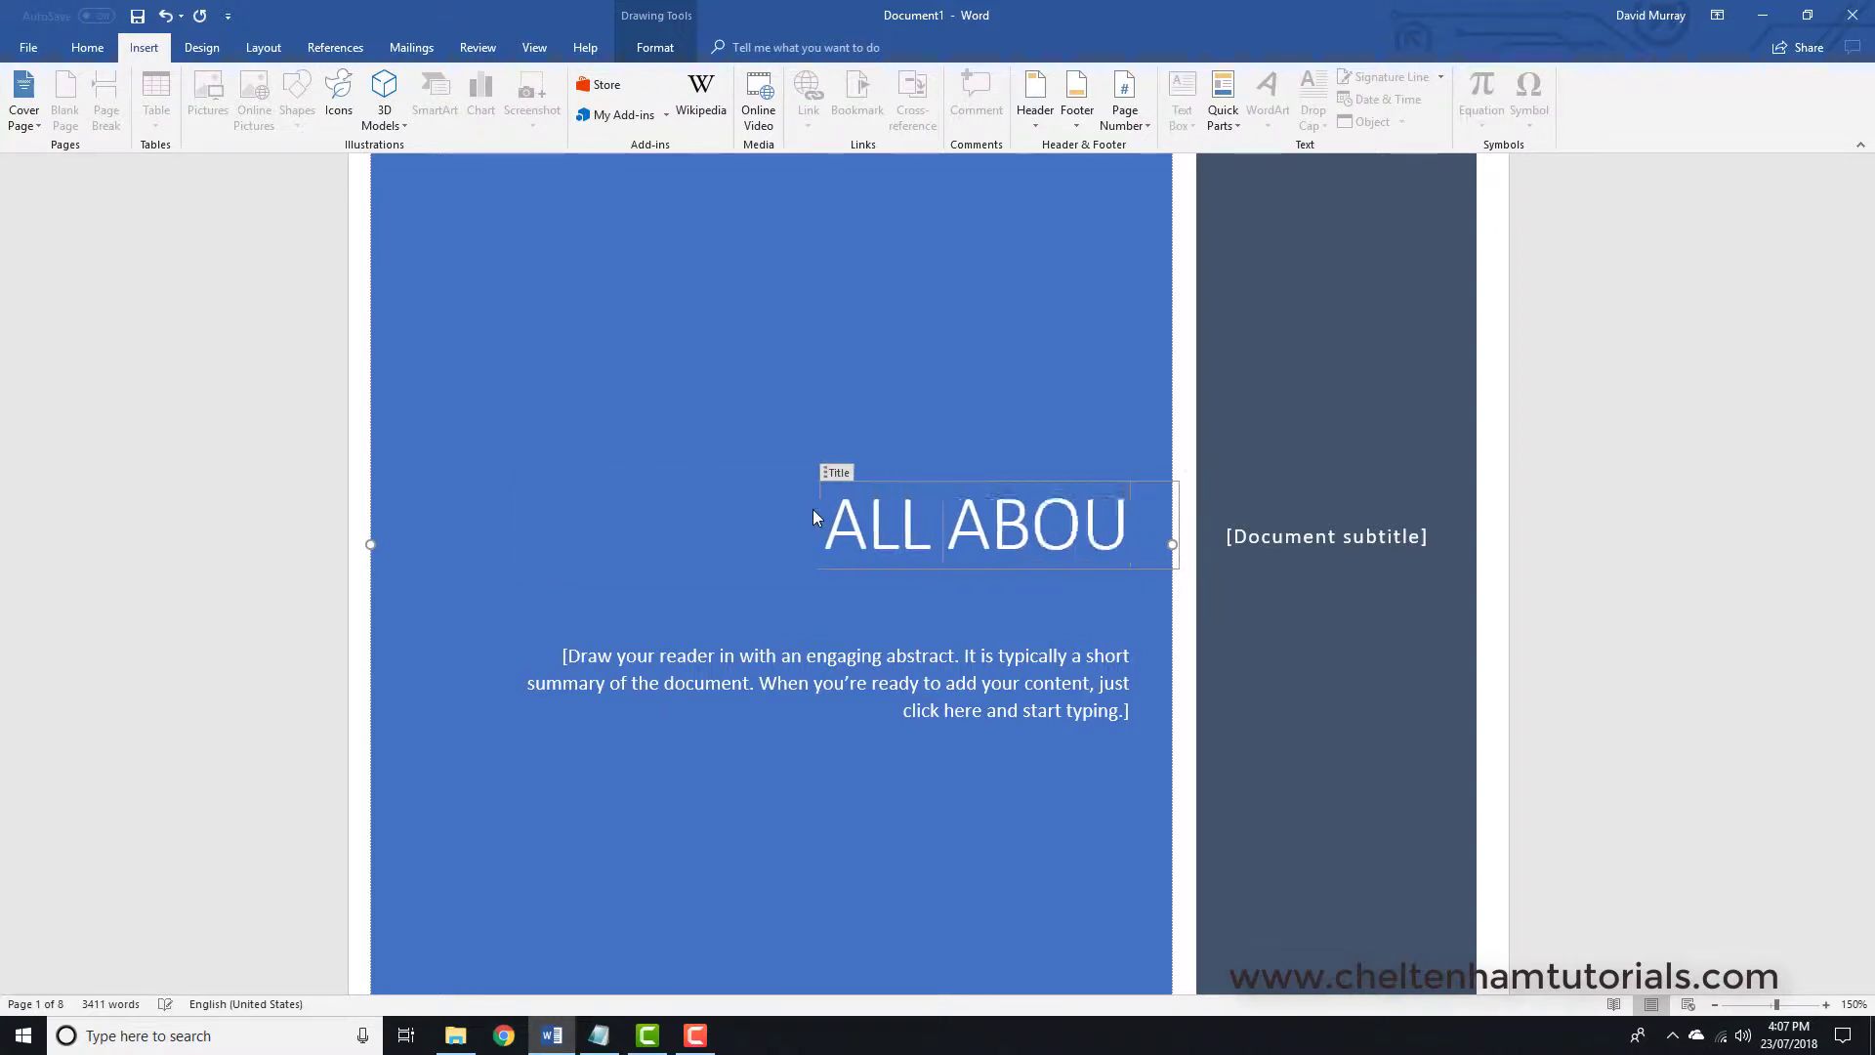
type("T SEO")
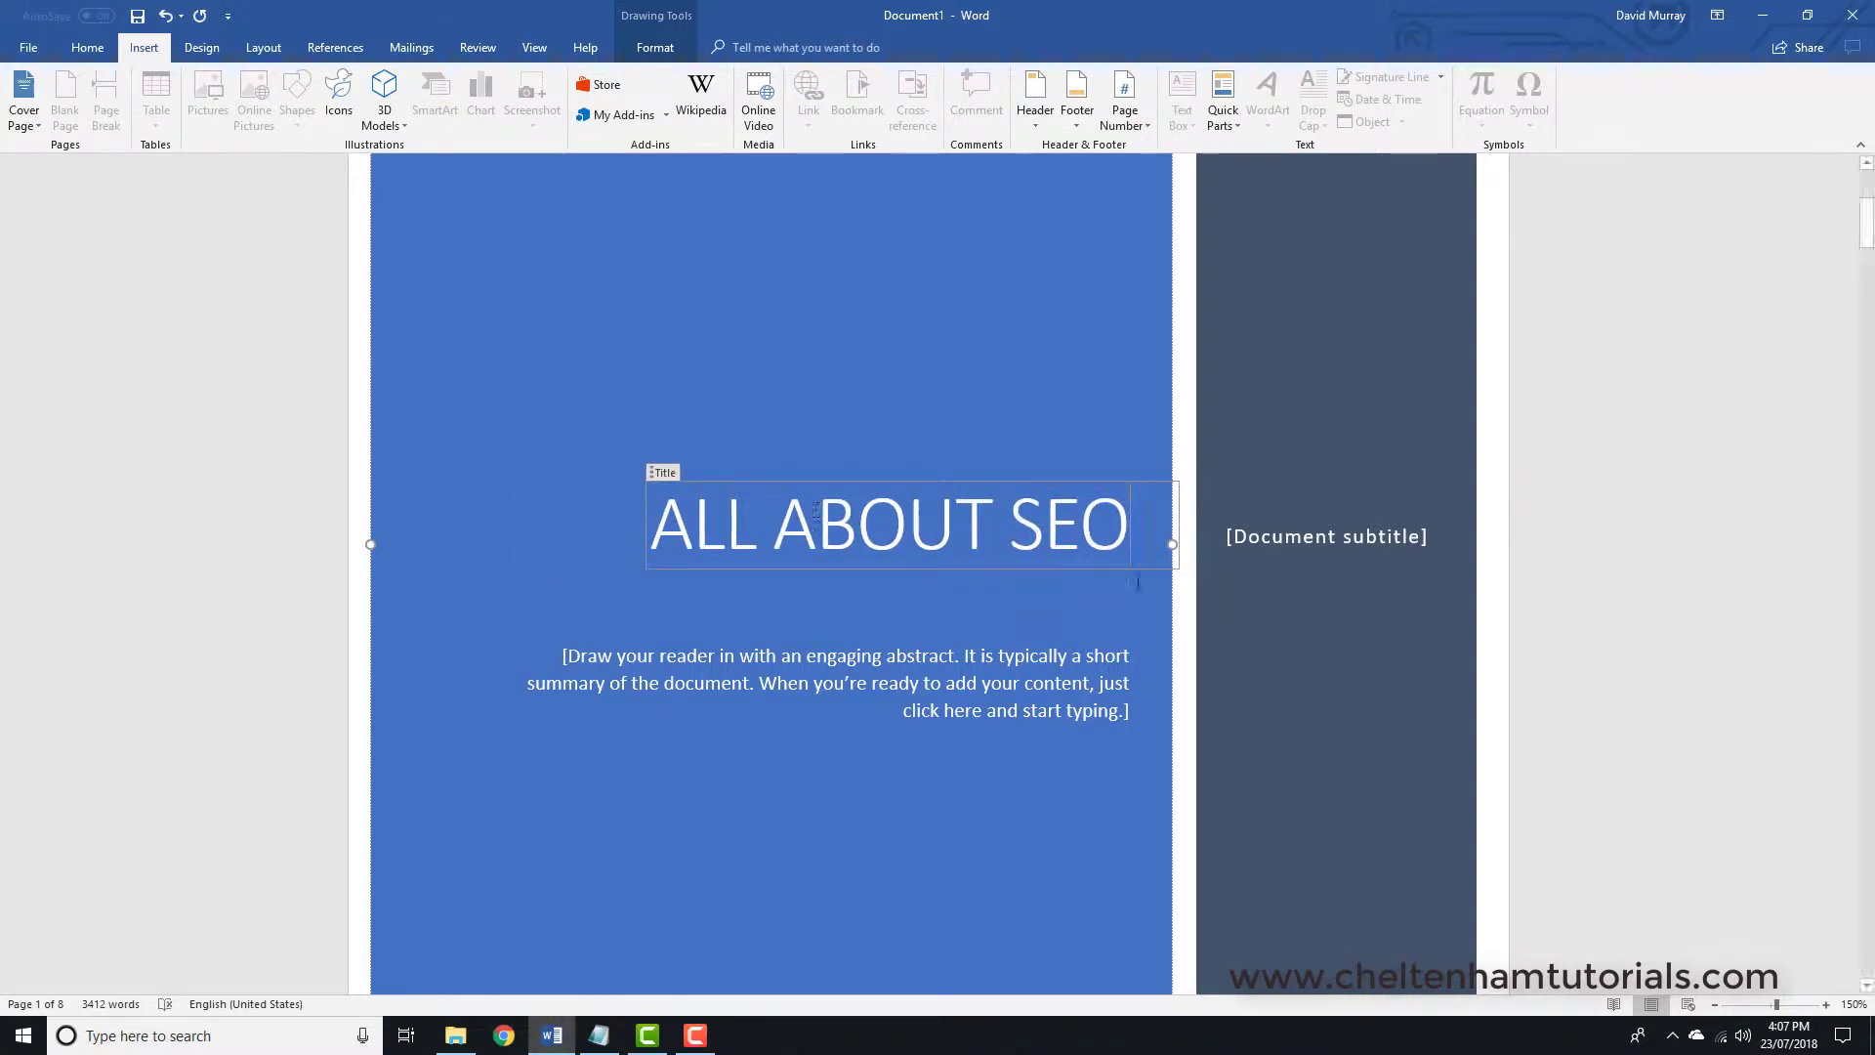
- Set the subtitle to 'Search Engine Optimization' and the abstract to Cheltenham Group plus the author's name
left_click(1264, 541)
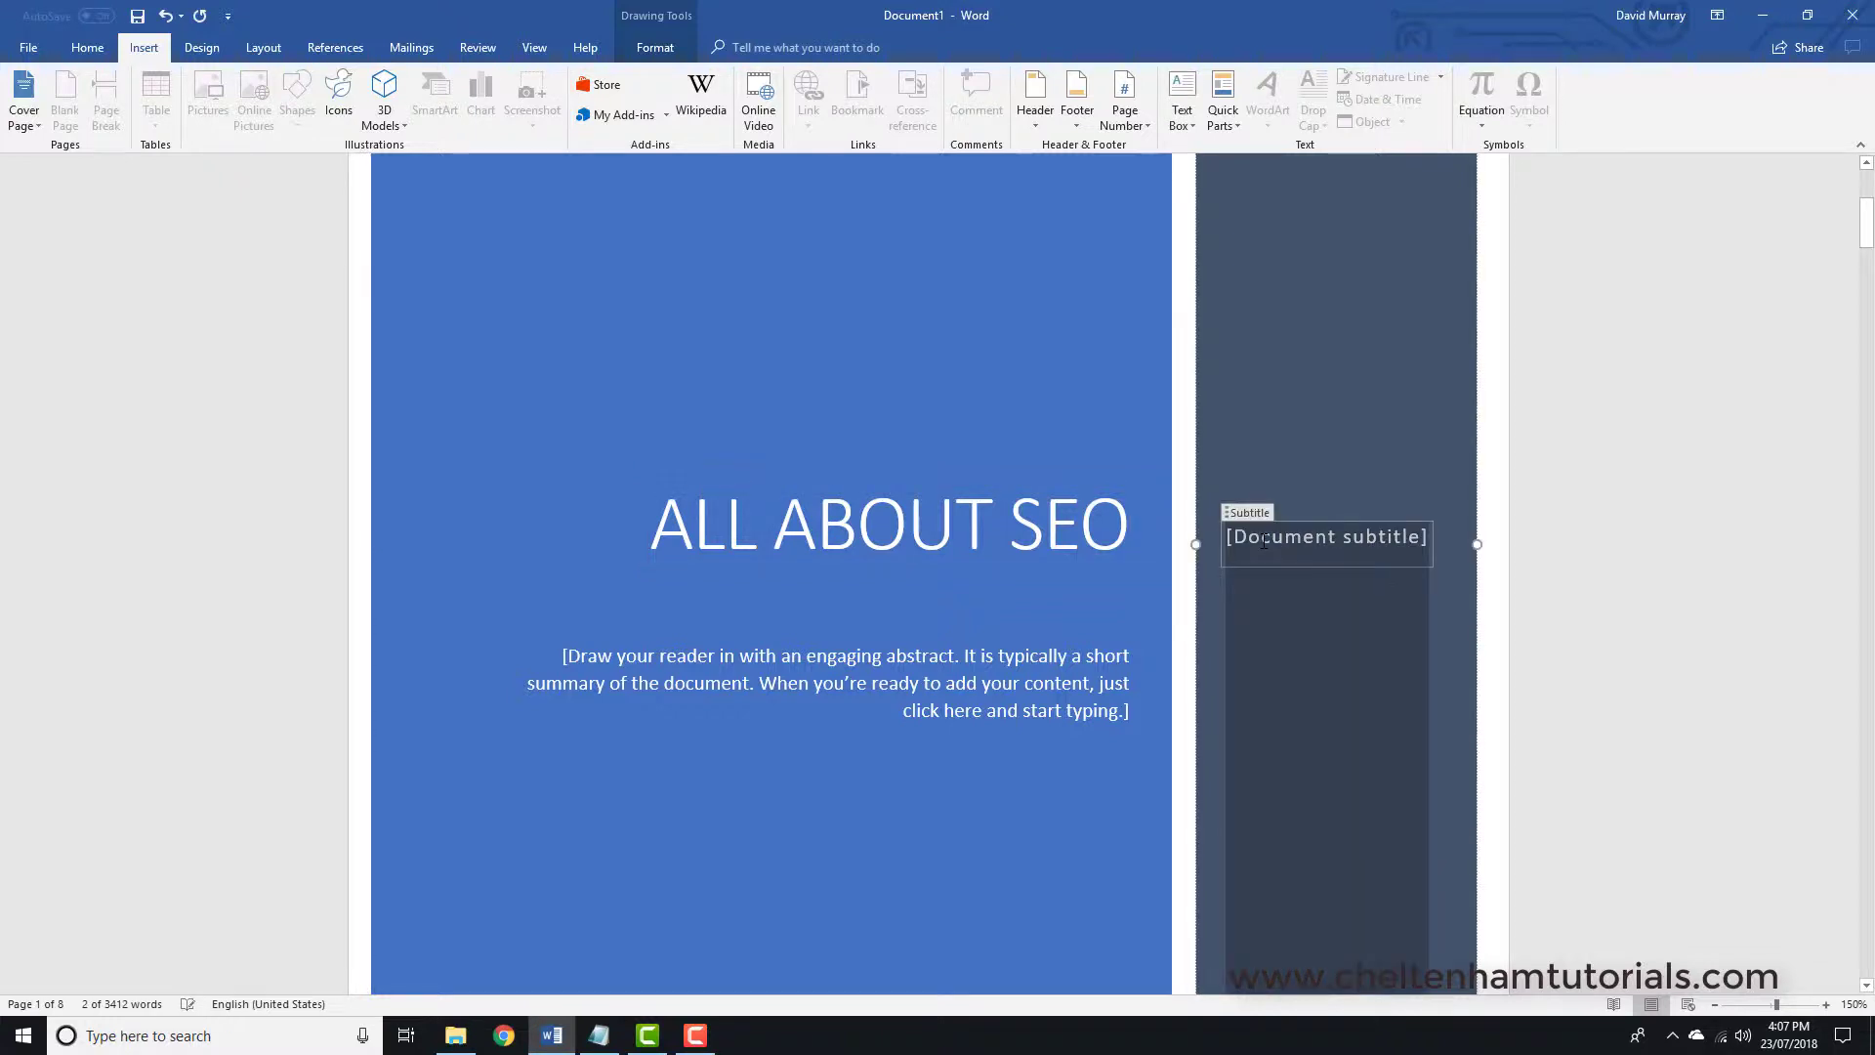
type("Sea")
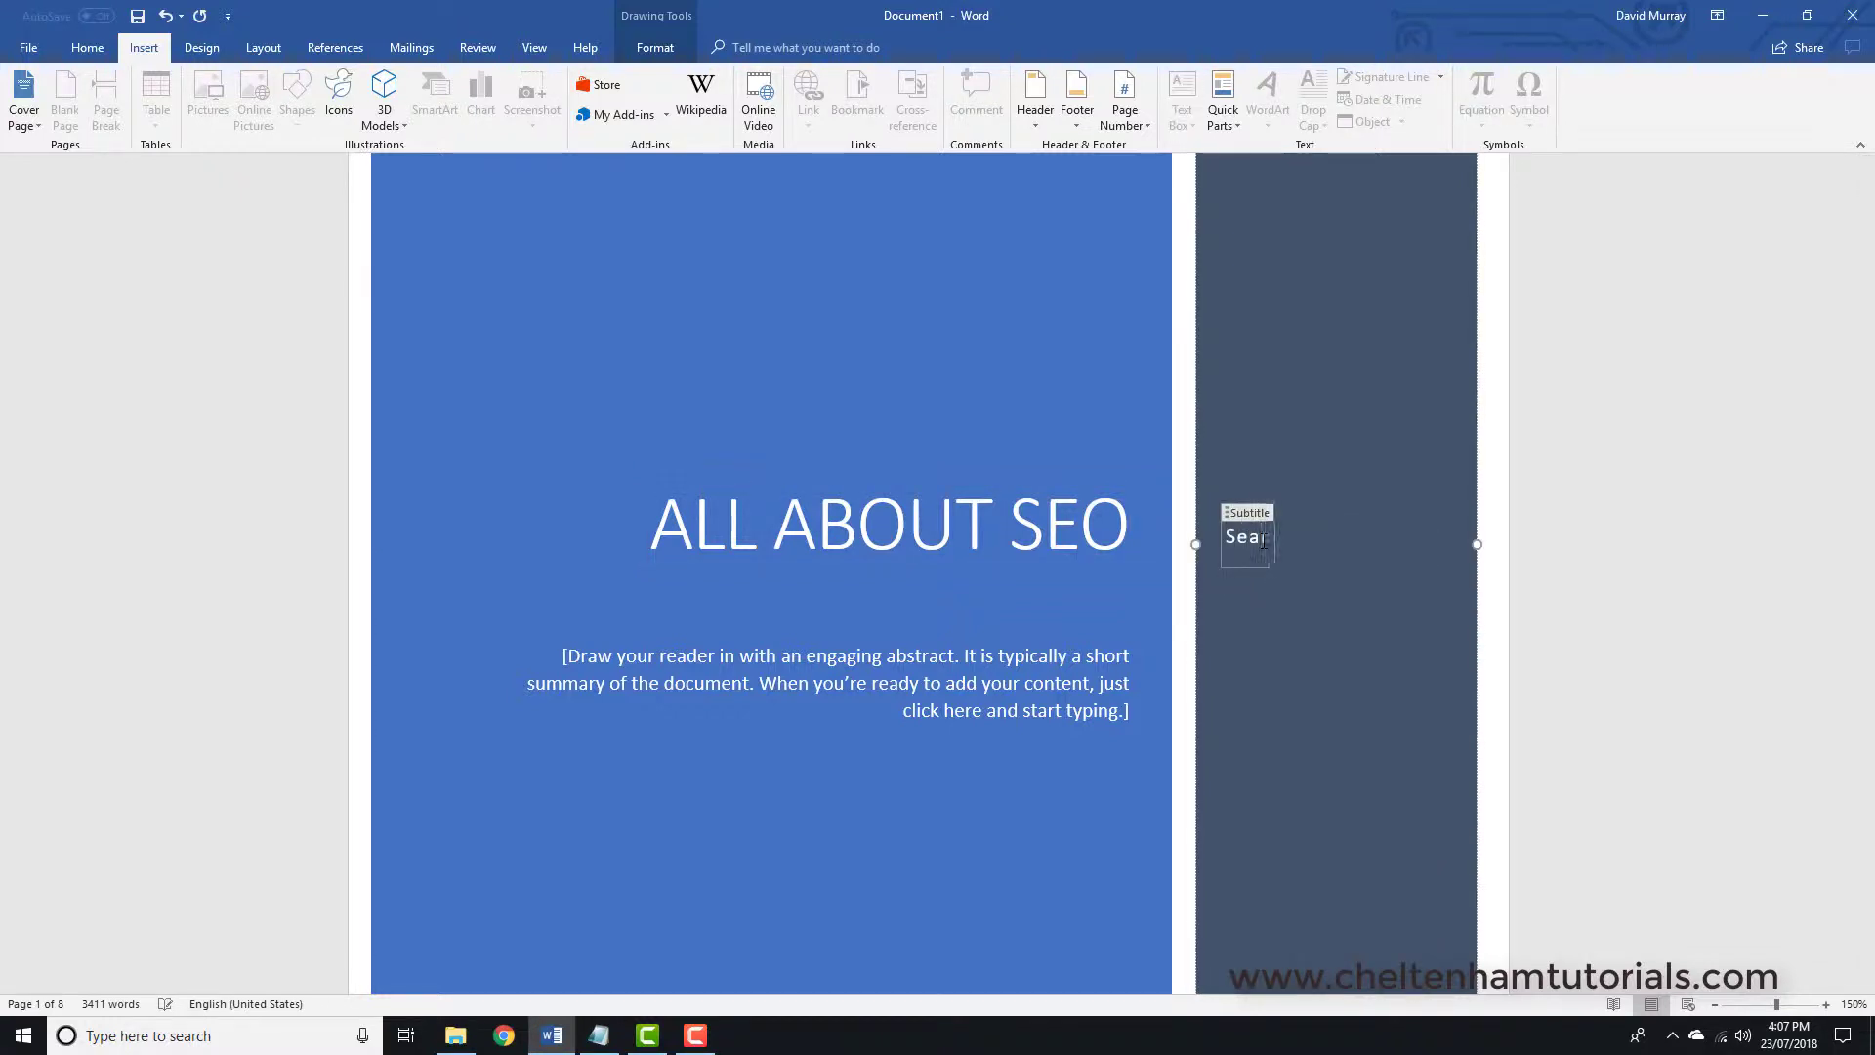
type("rch ENgine ")
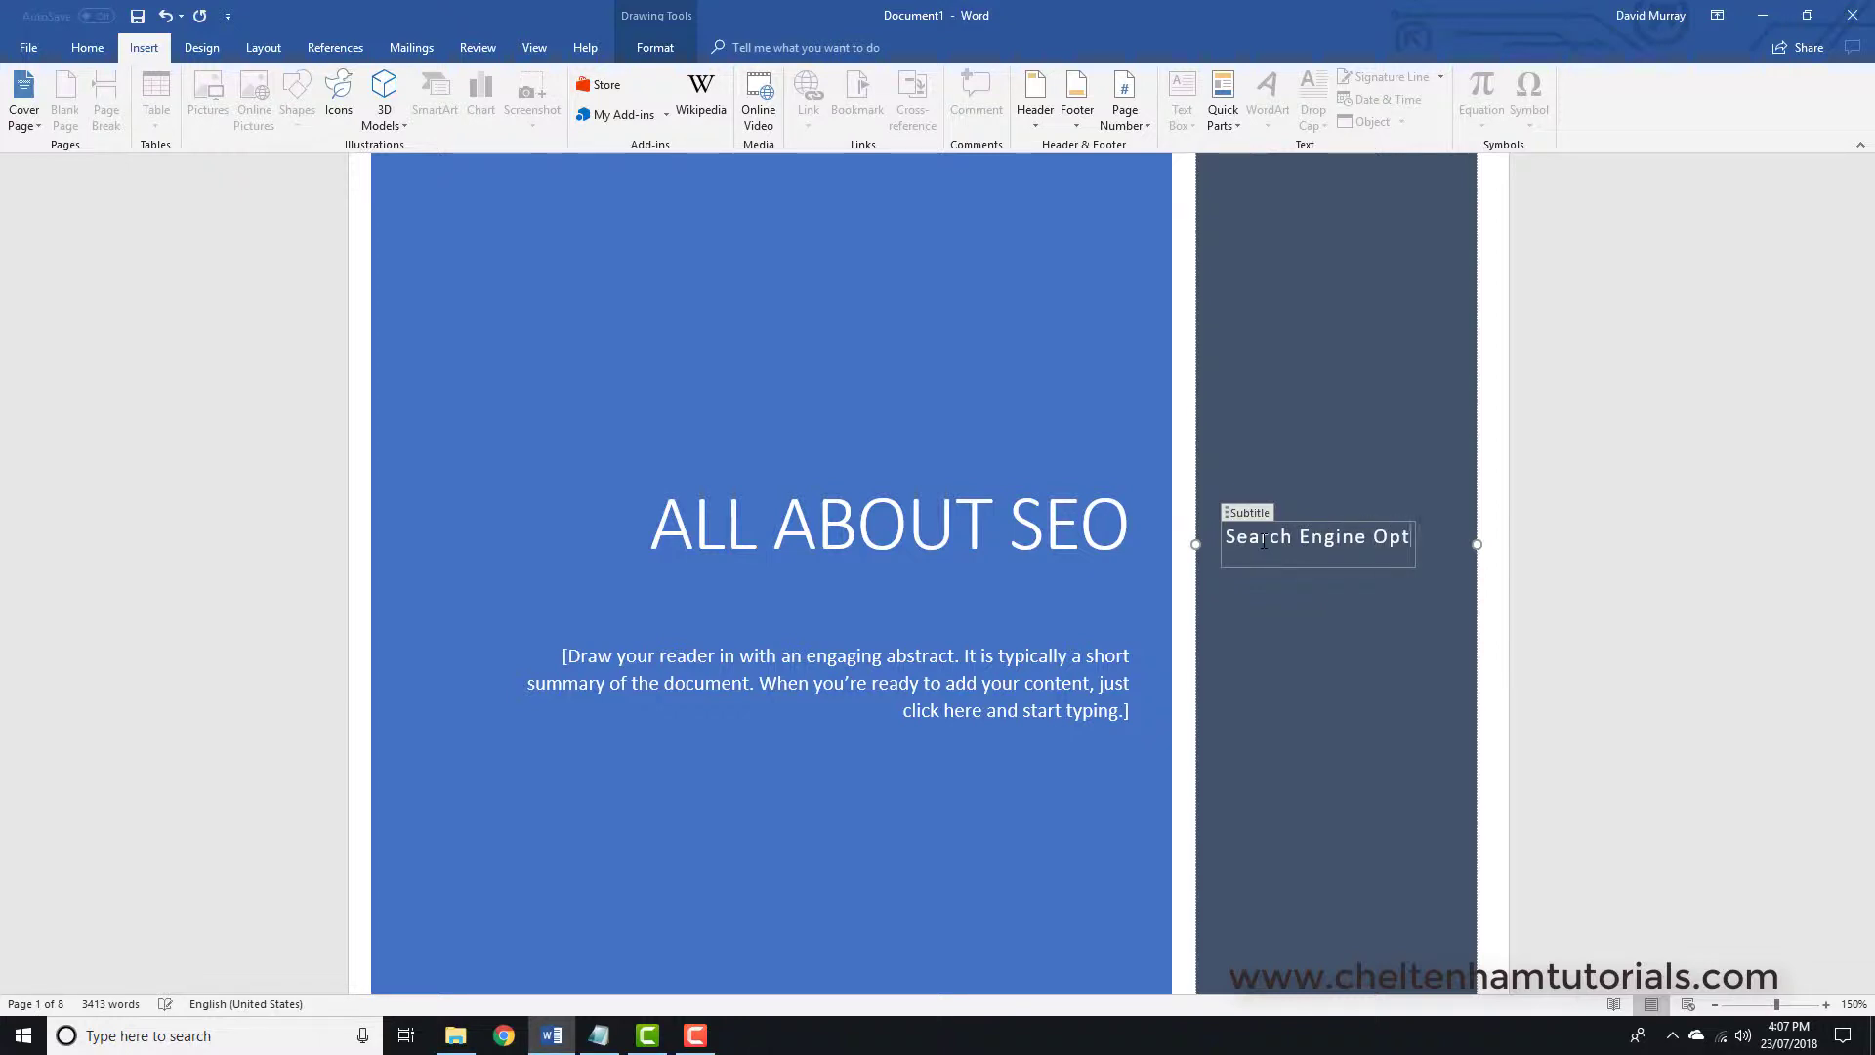
type("Optimization")
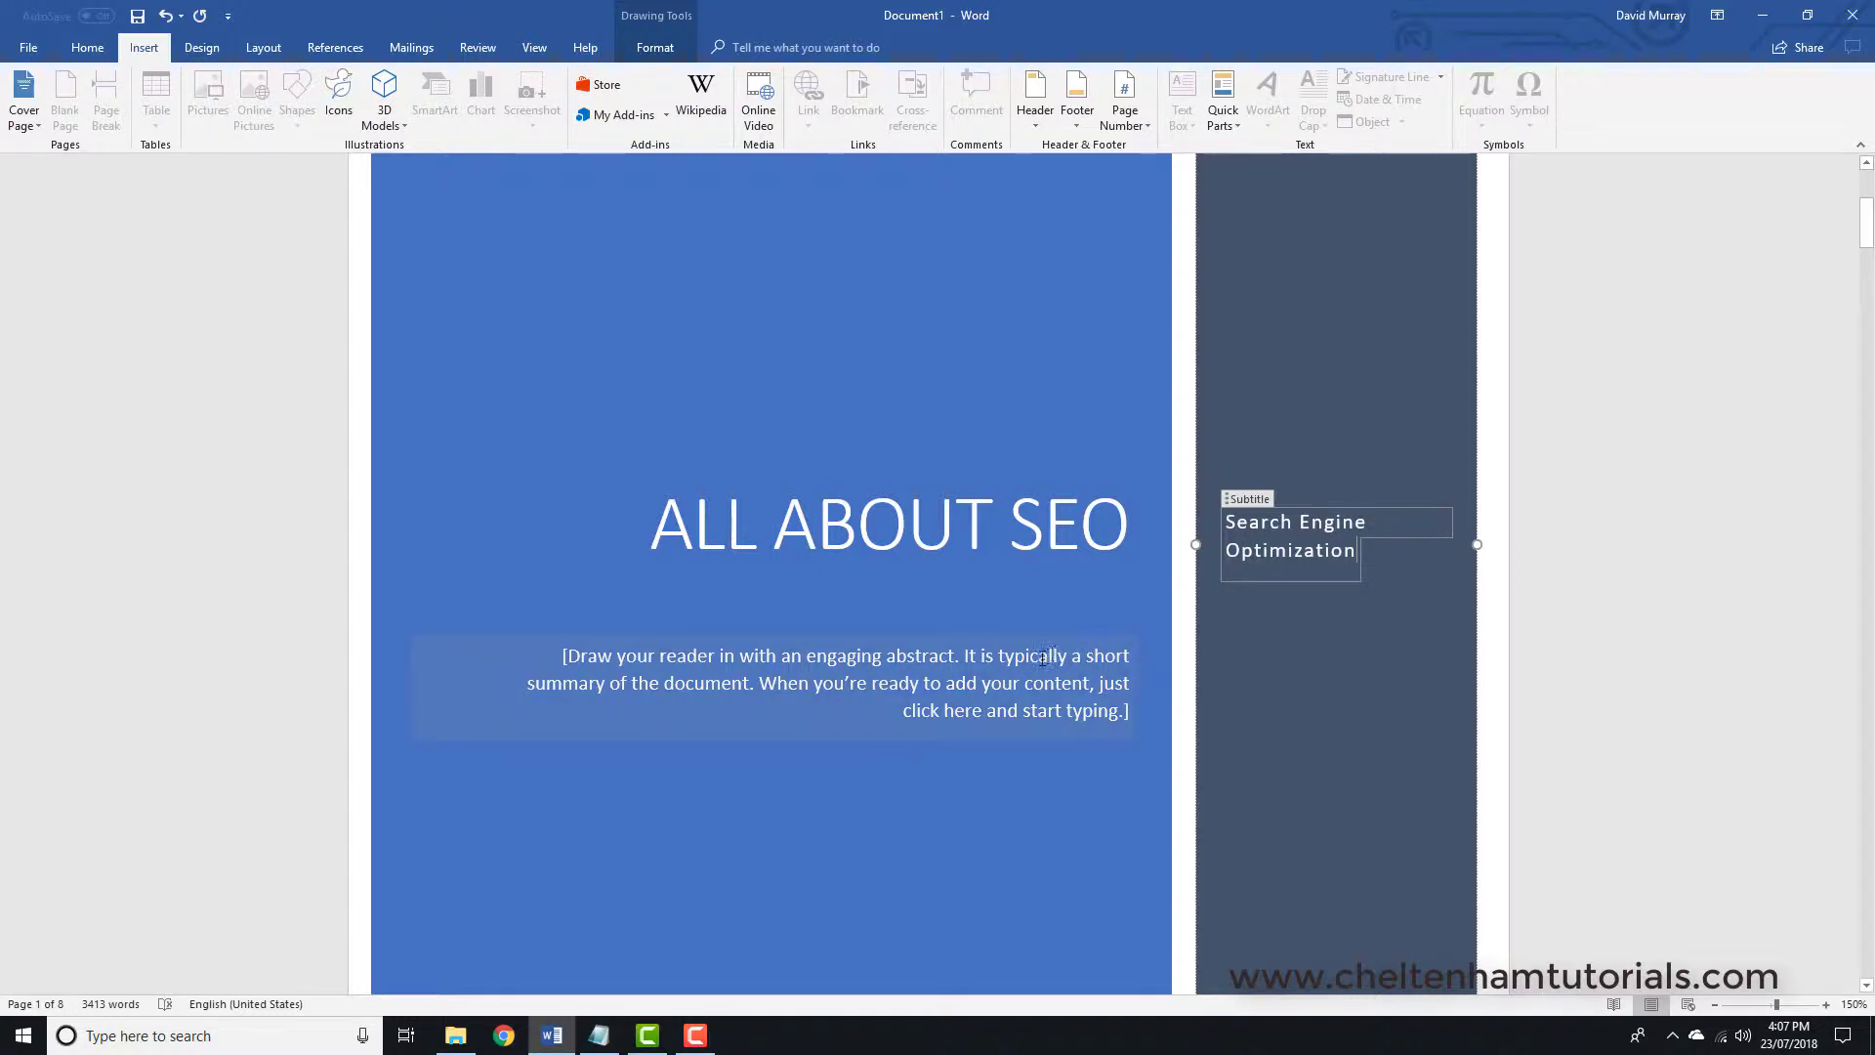
left_click(1052, 700)
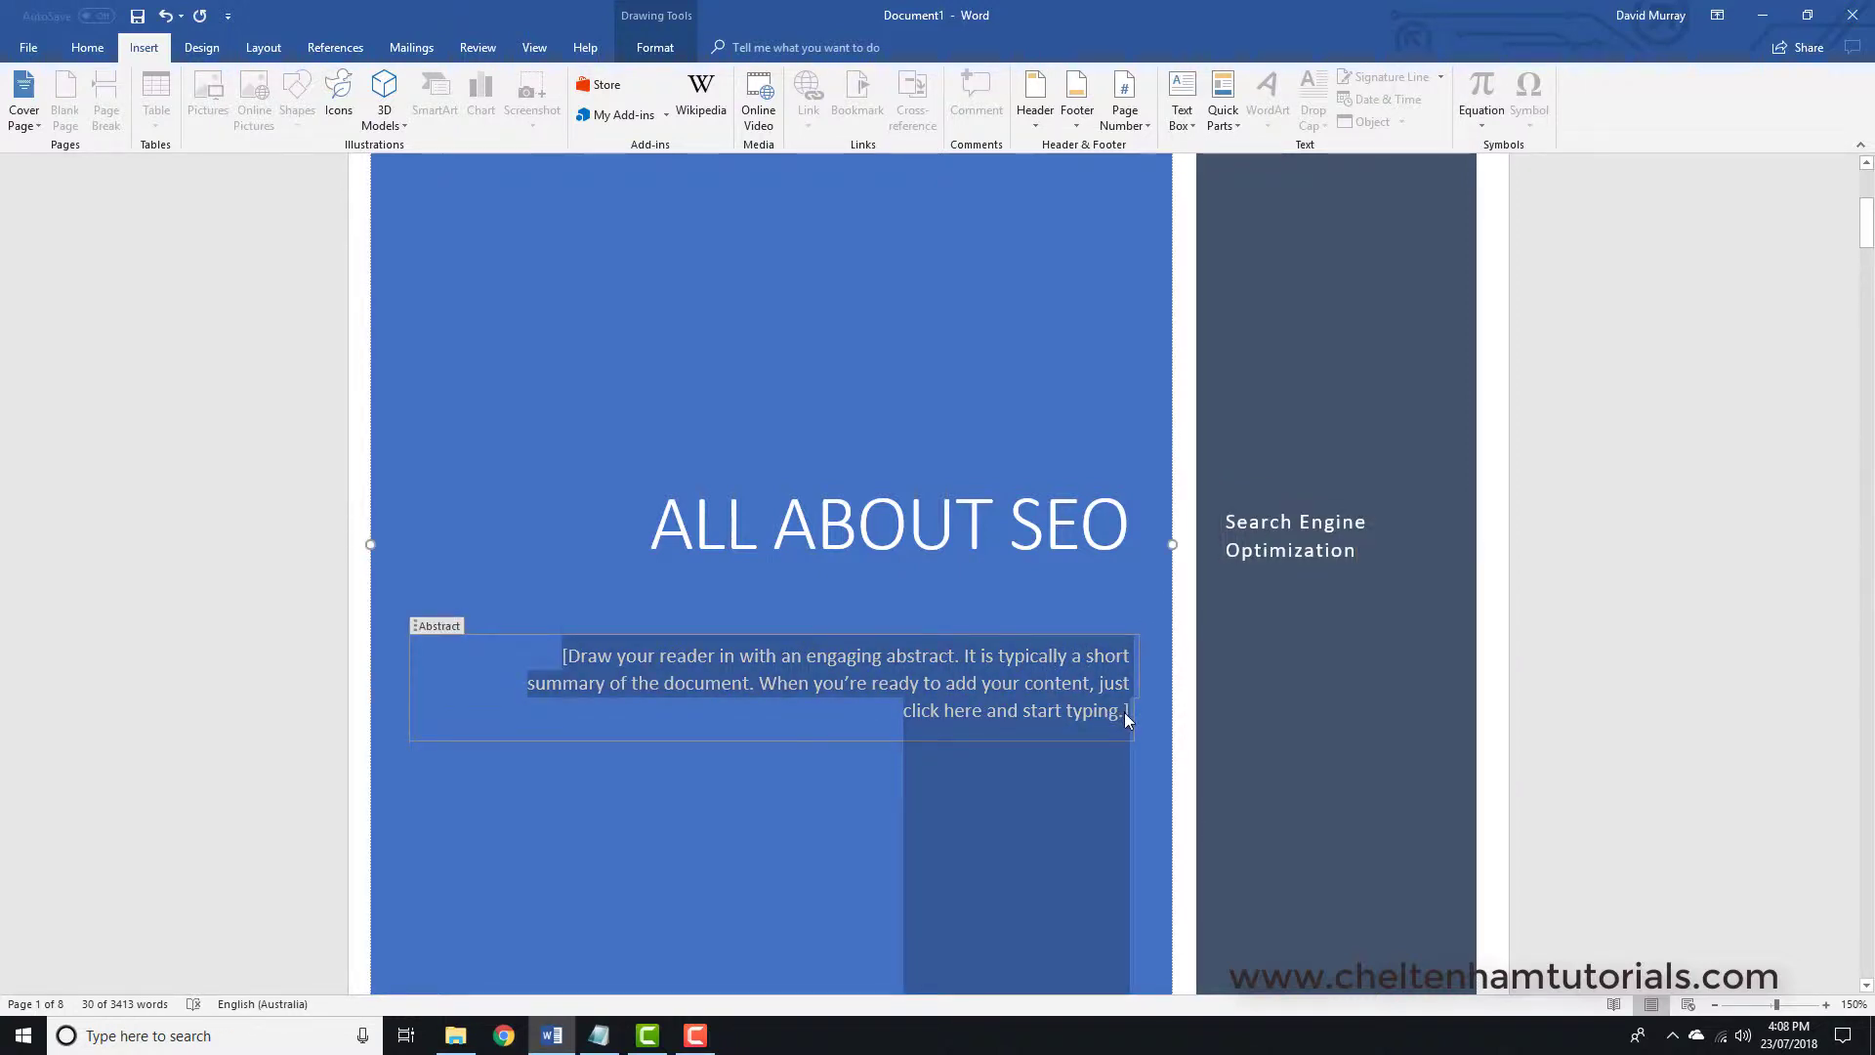
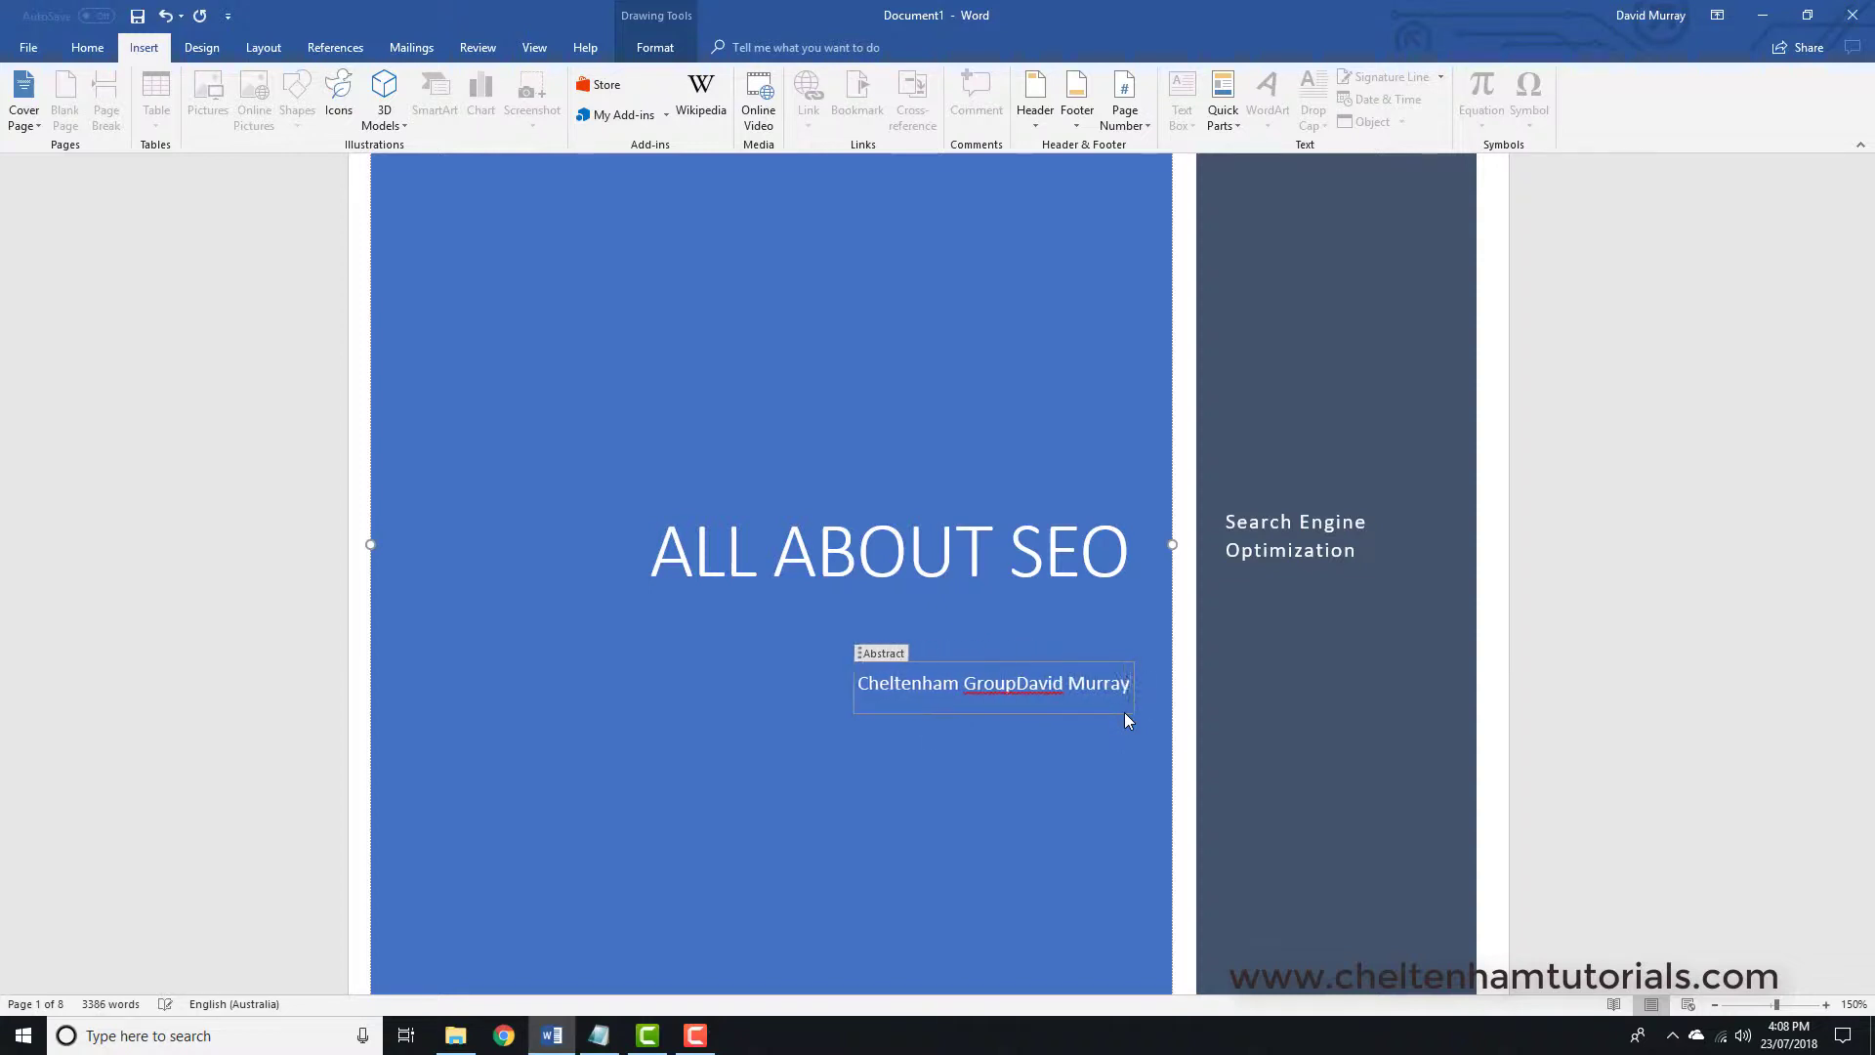
left_click(1021, 691)
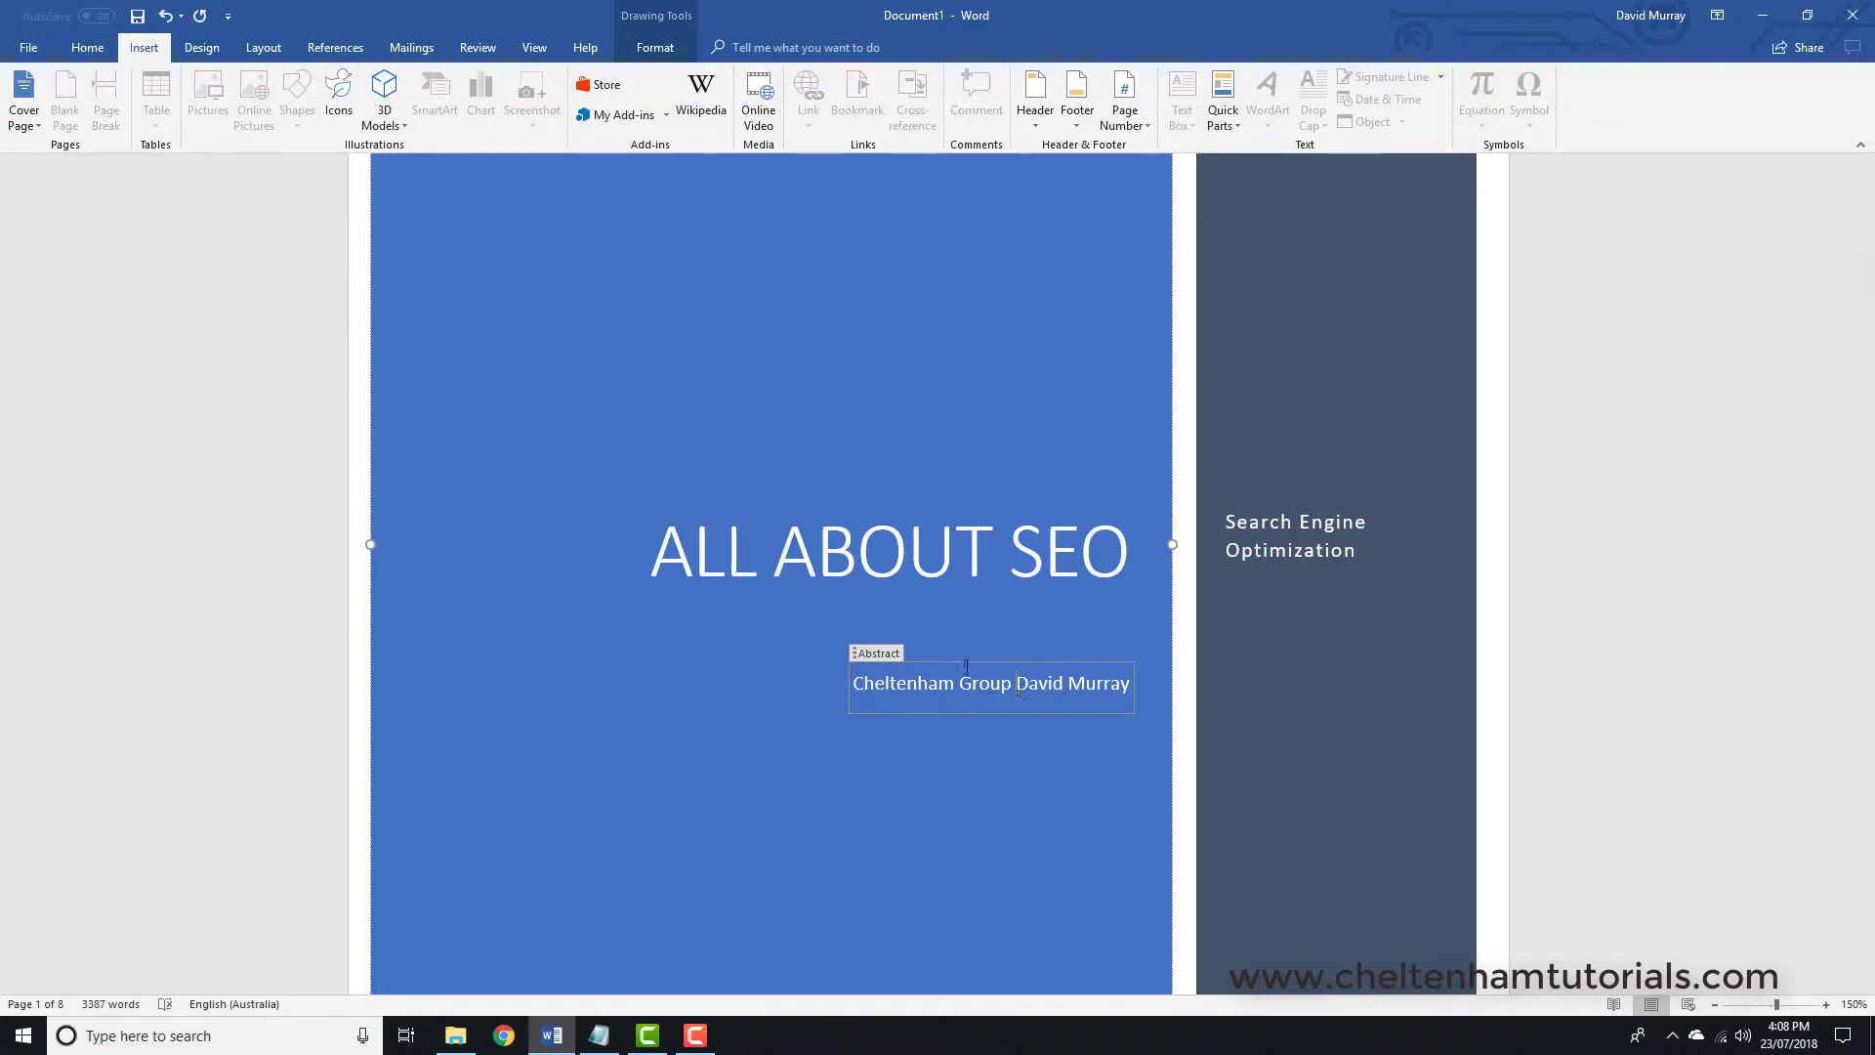
left_click(955, 552)
scroll(1369, 649, "down", 3)
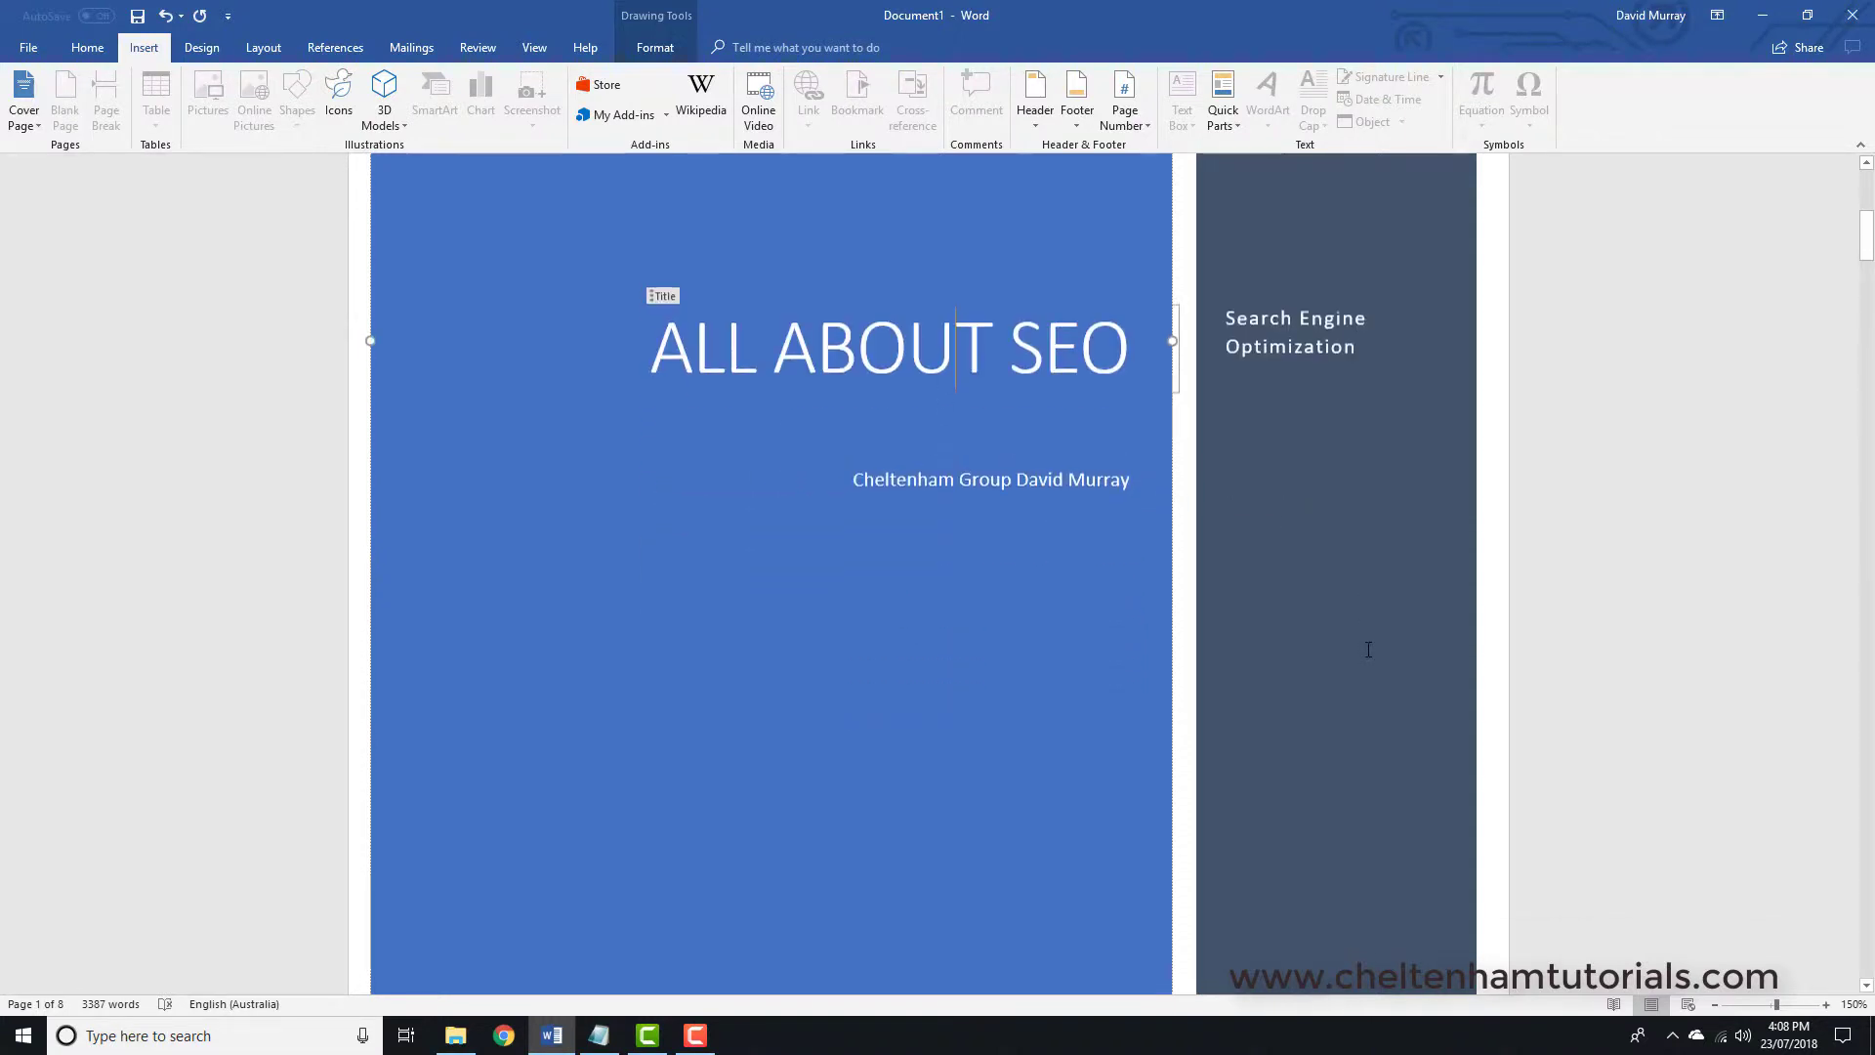
- Undo four times, stripping the company and author names from the cover page abstract
scroll(1368, 650, "down", 5)
scroll(1368, 650, "up", 10)
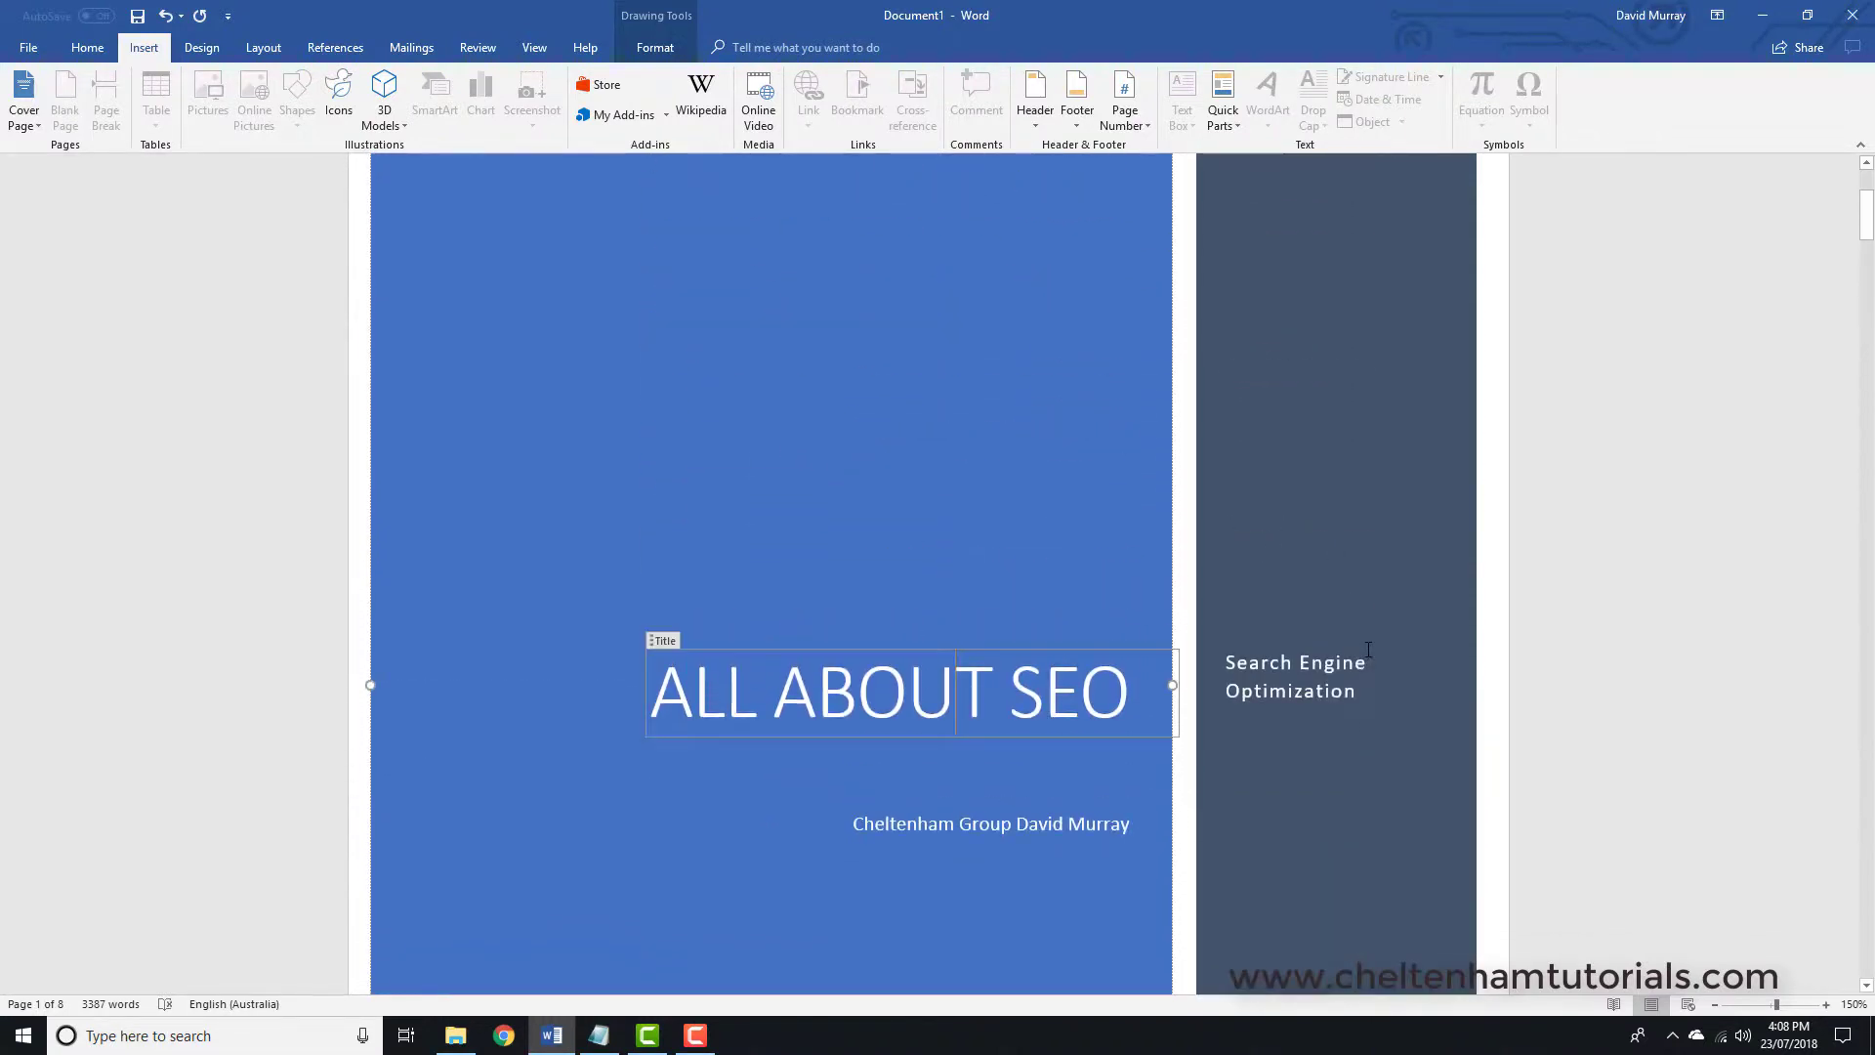
scroll(1368, 649, "up", 5)
scroll(1368, 649, "down", 7)
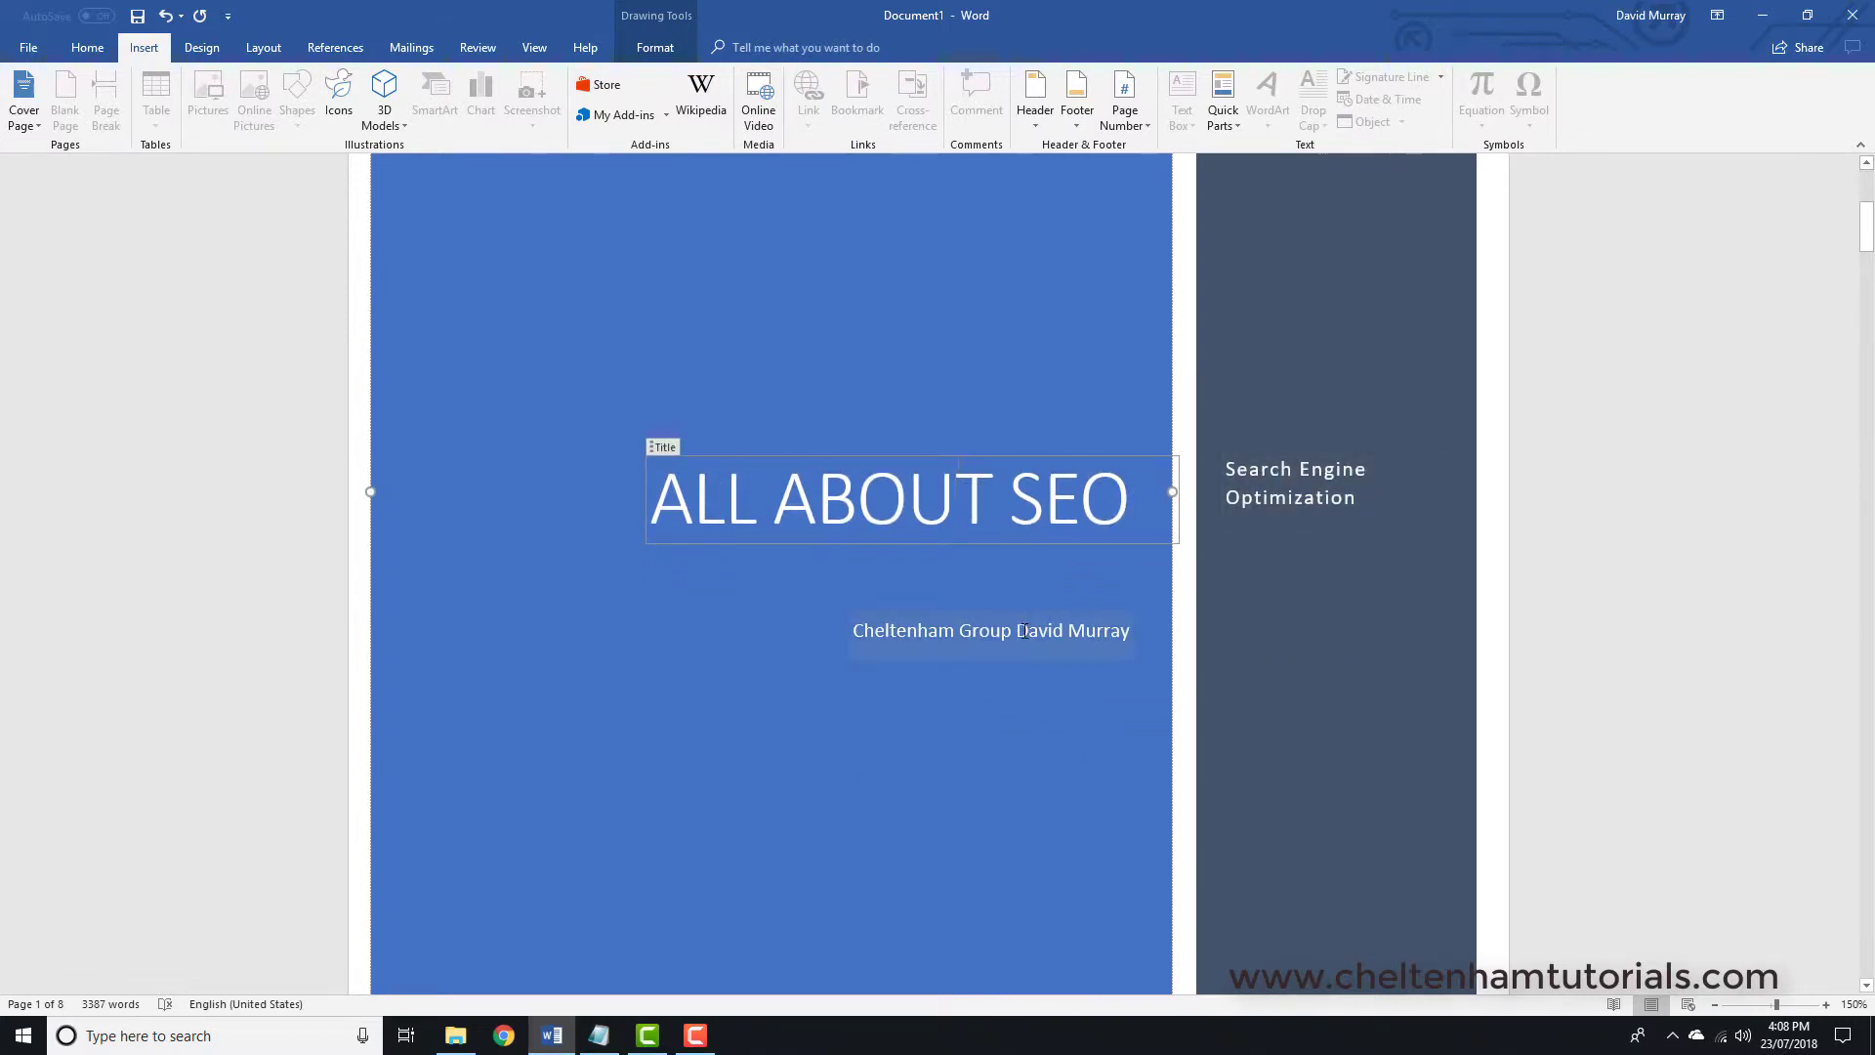
scroll(1024, 630, "down", 8)
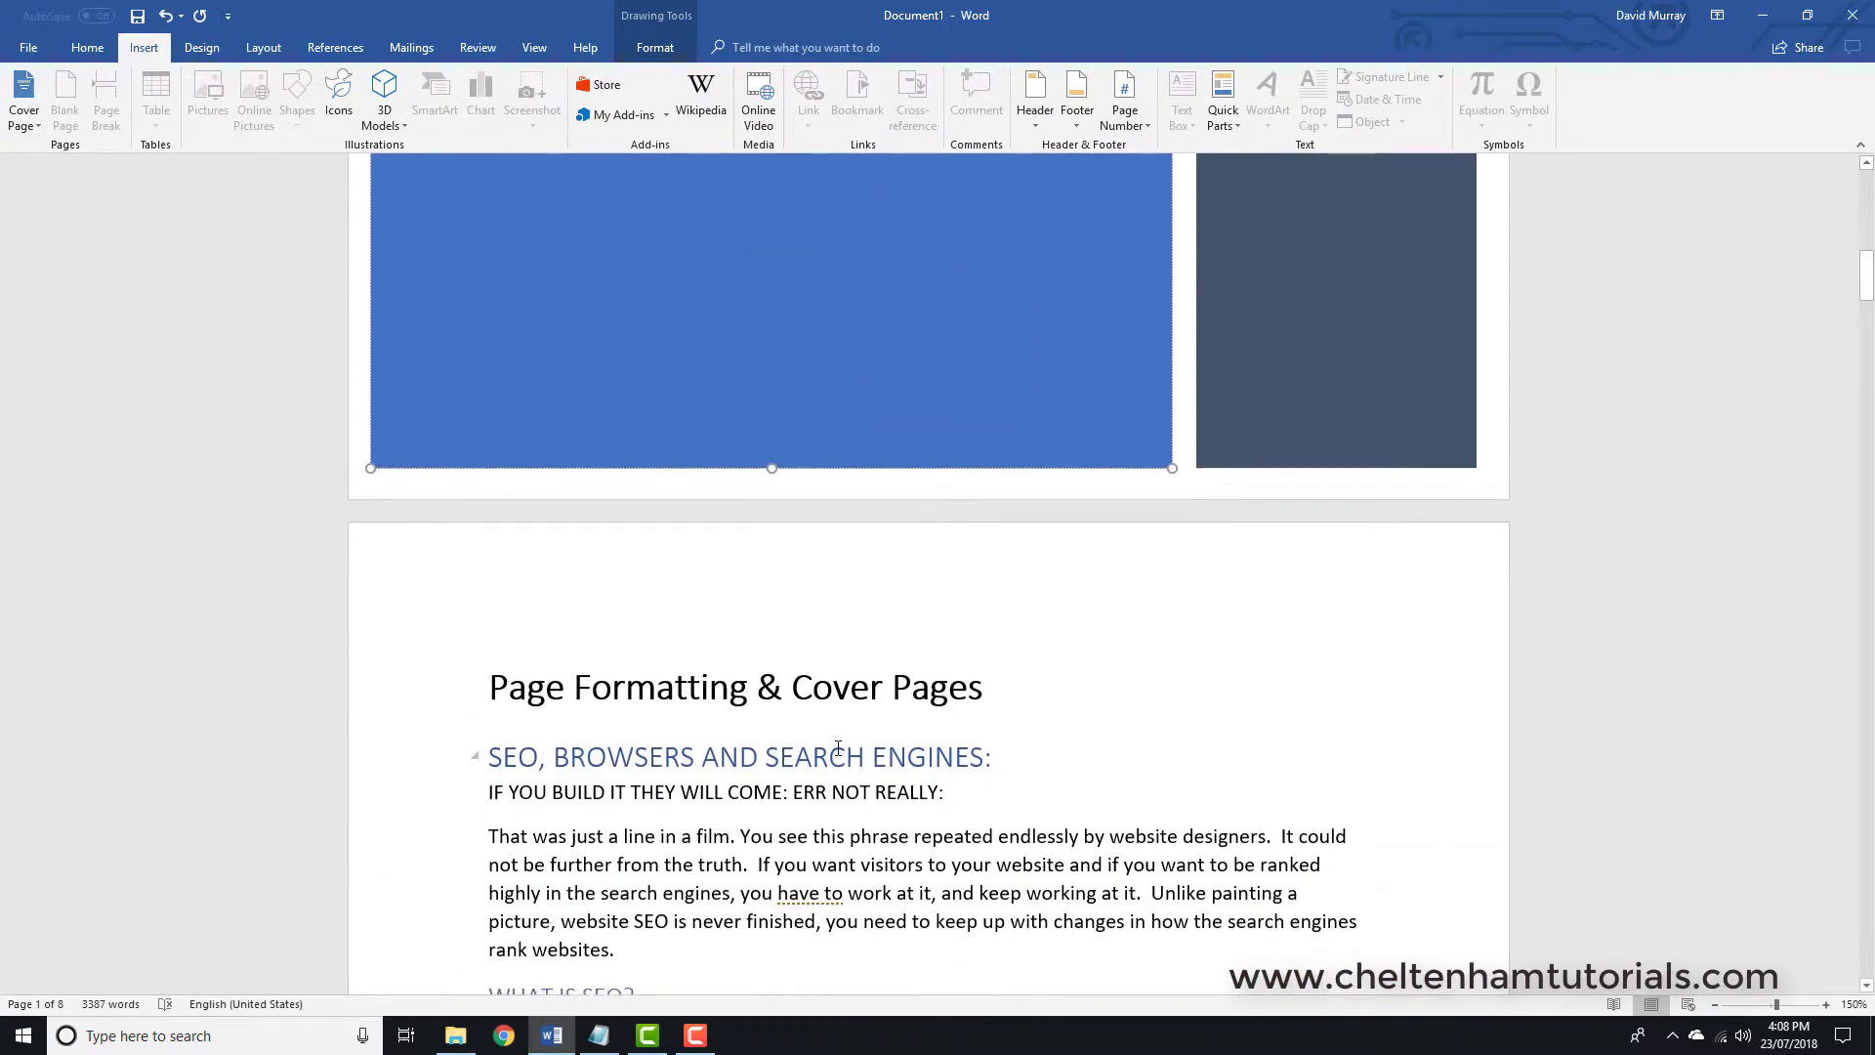
scroll(838, 748, "down", 1)
scroll(838, 749, "up", 10)
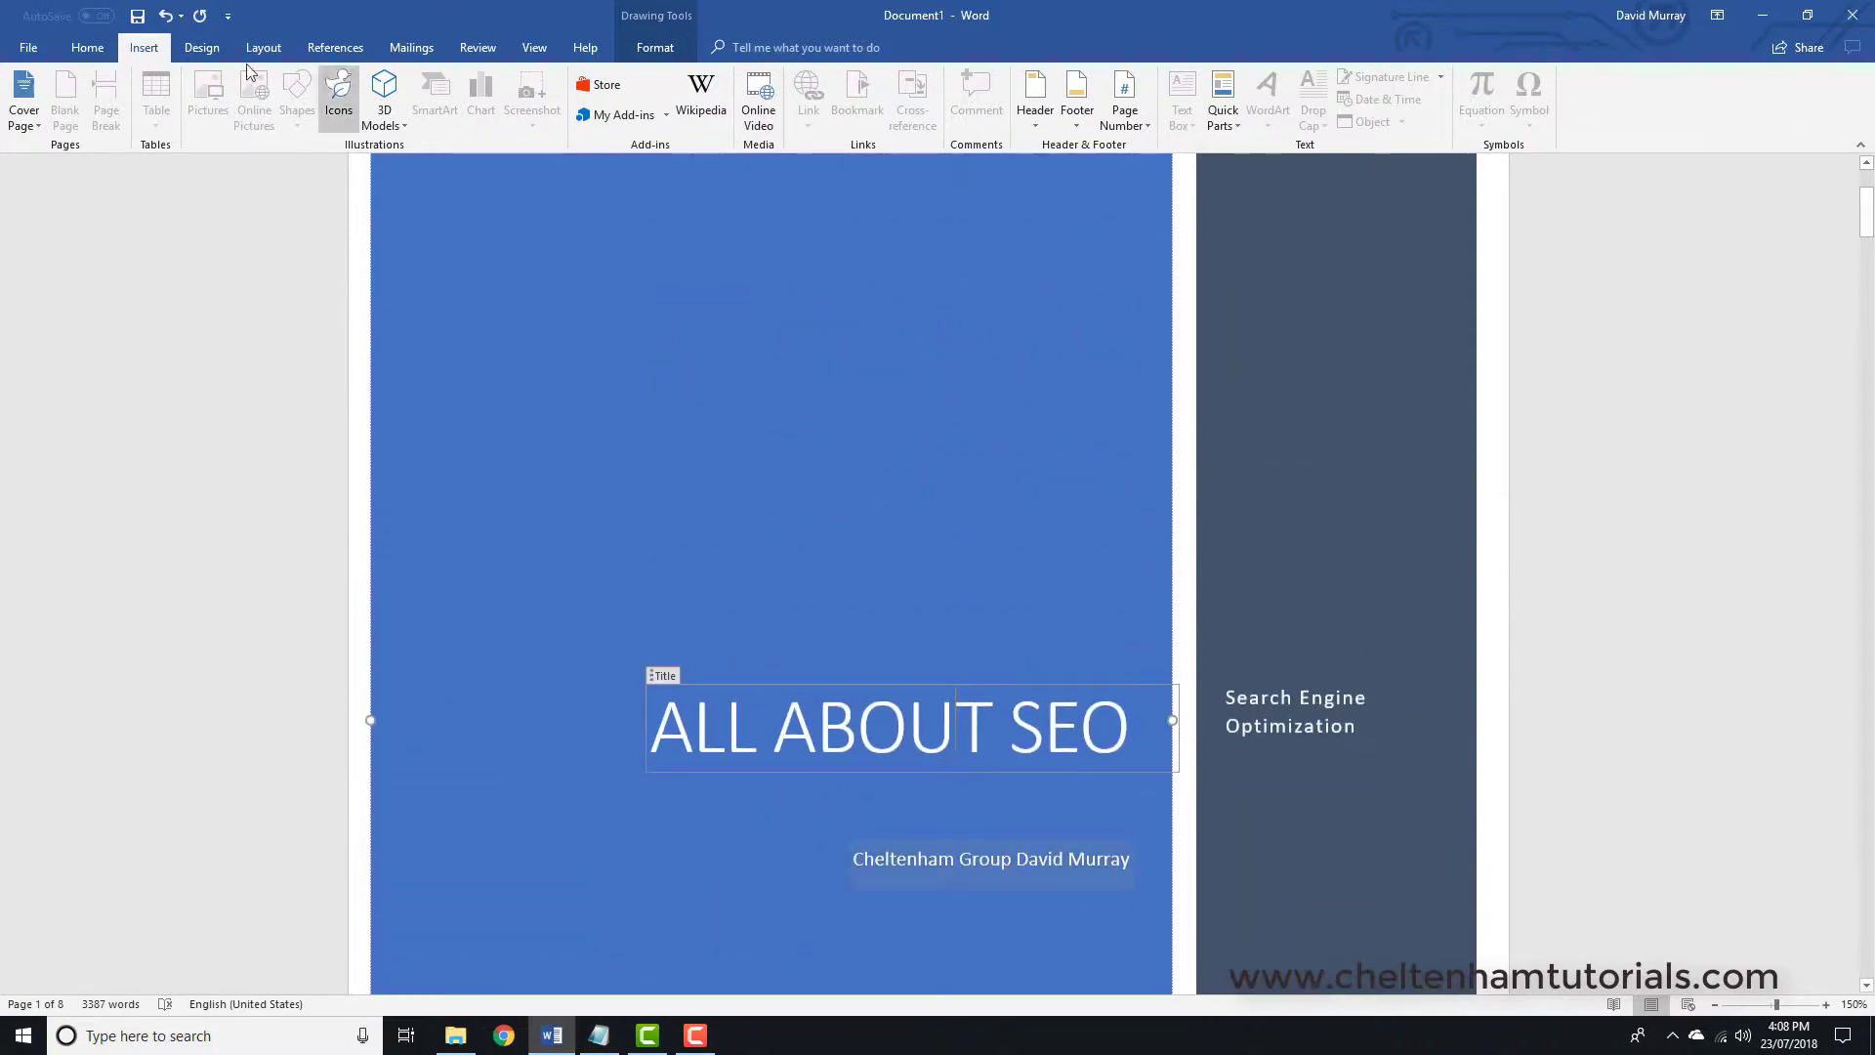
left_click(167, 16)
left_click(167, 16)
left_click(167, 17)
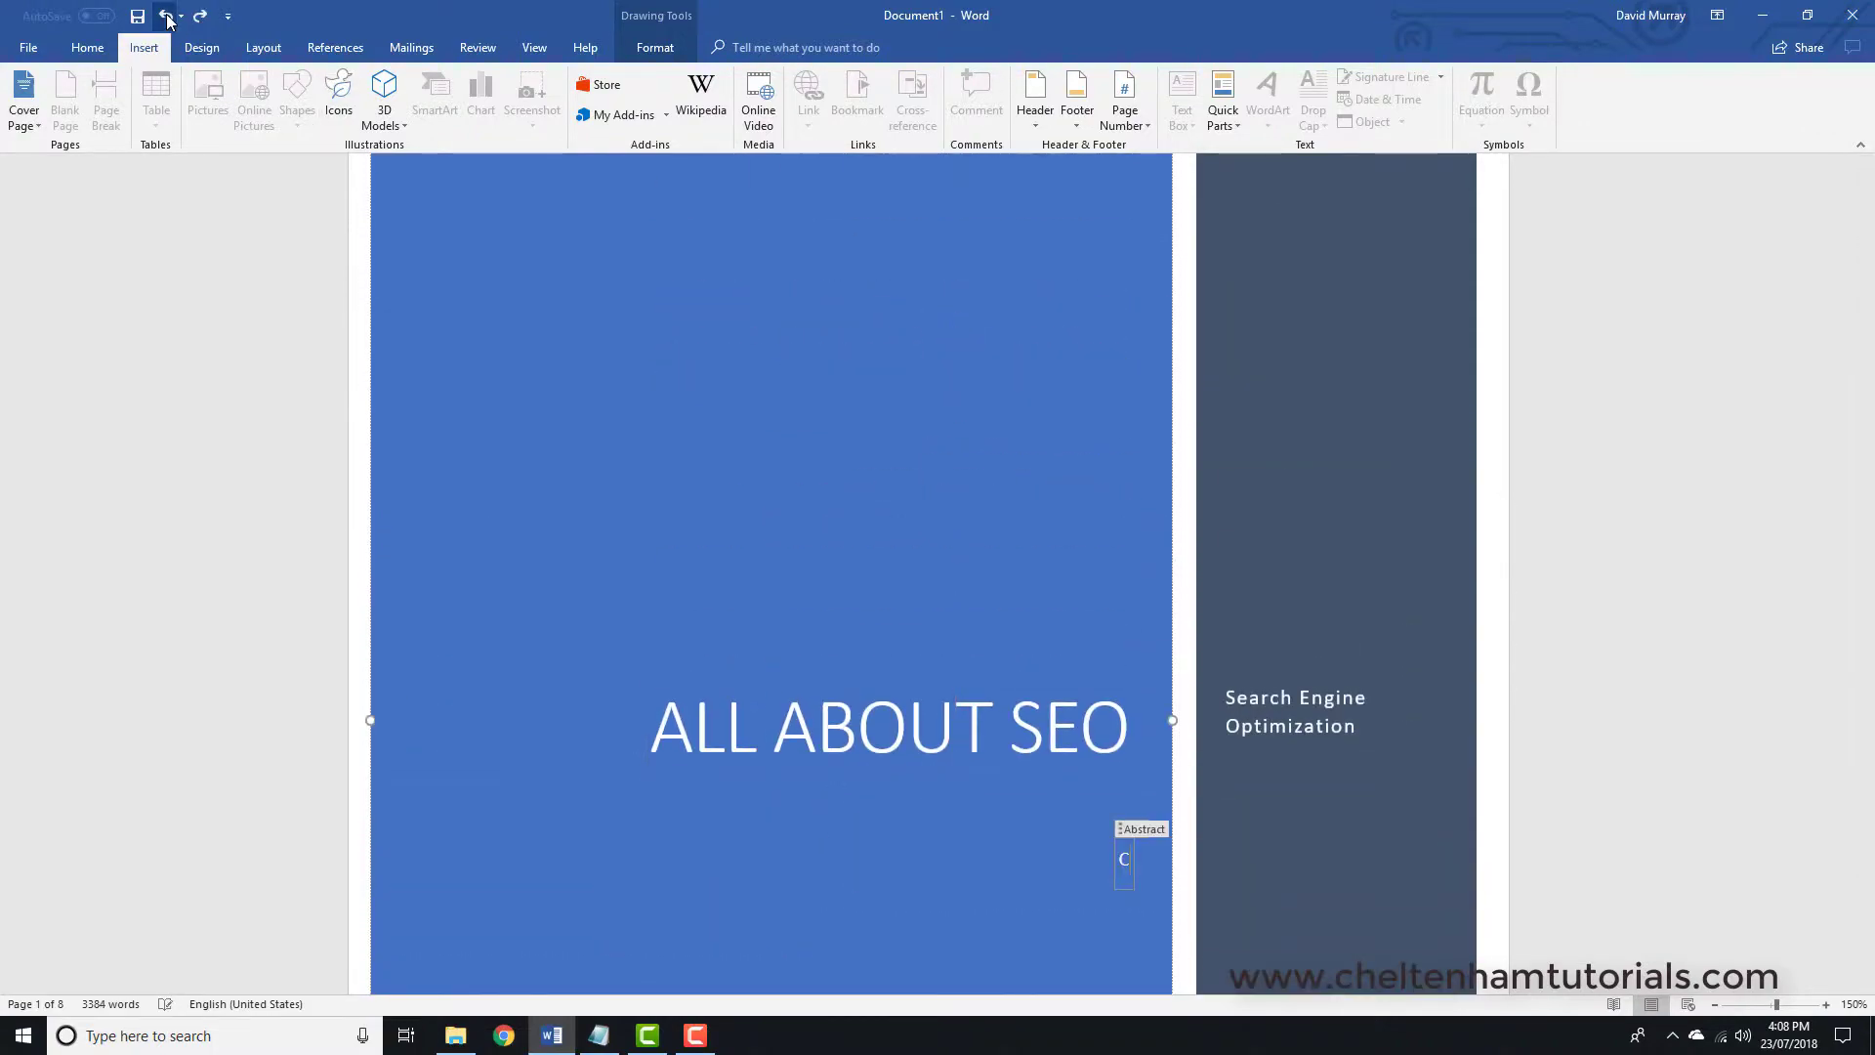
left_click(167, 16)
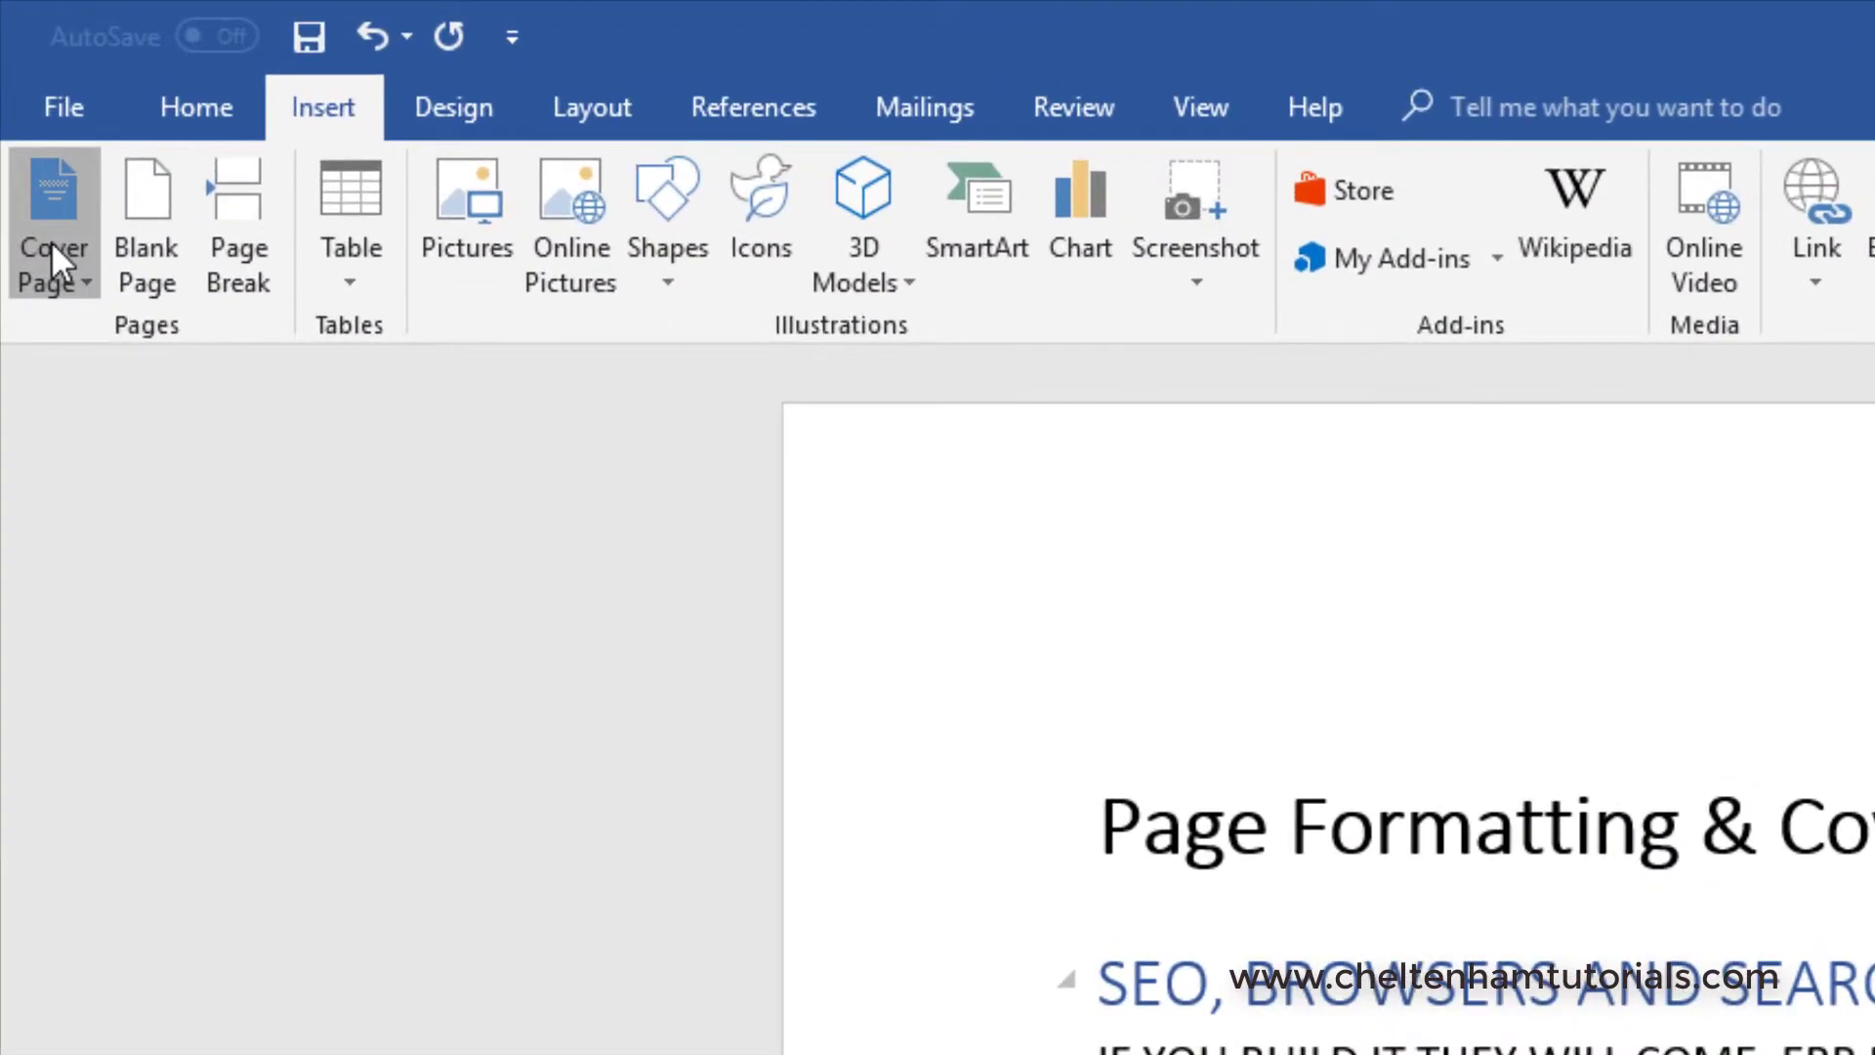
- Insert the Motion cover page from the Cover Page gallery
left_click(51, 249)
scroll(624, 958, "down", 5)
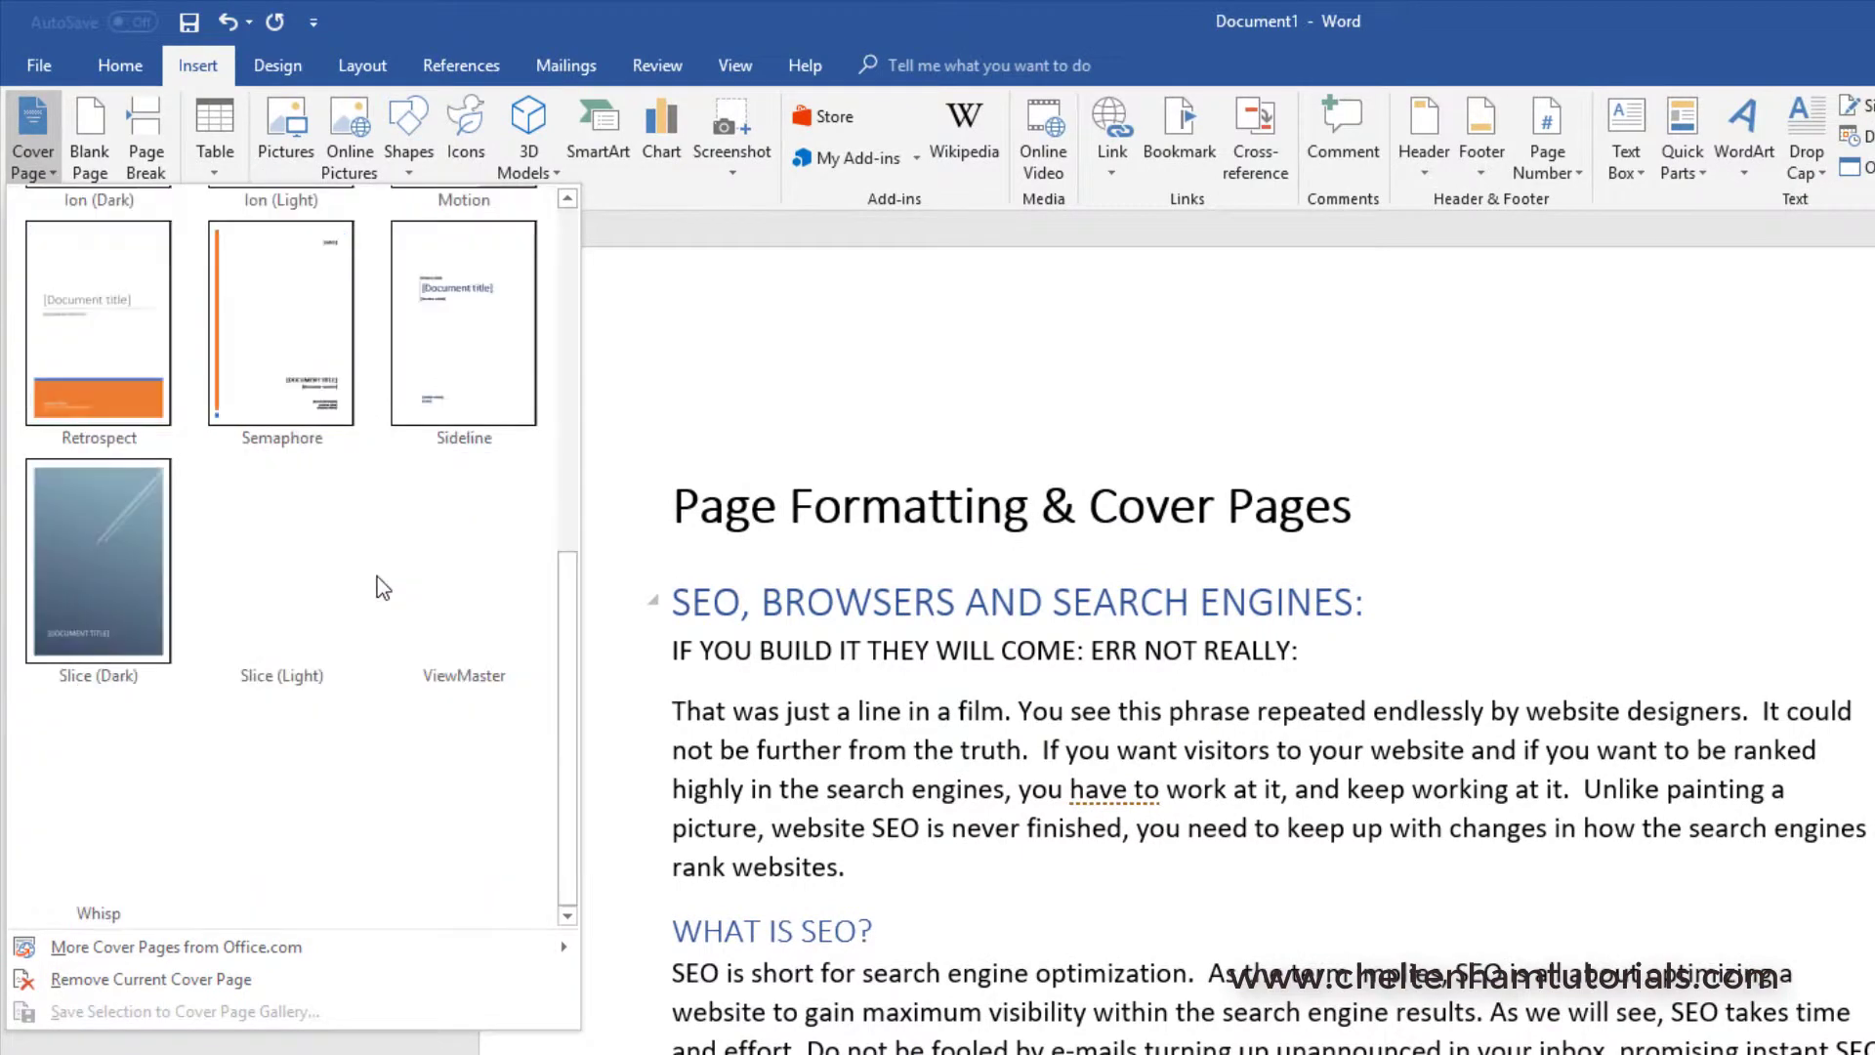
scroll(439, 635, "up", 3)
left_click(471, 787)
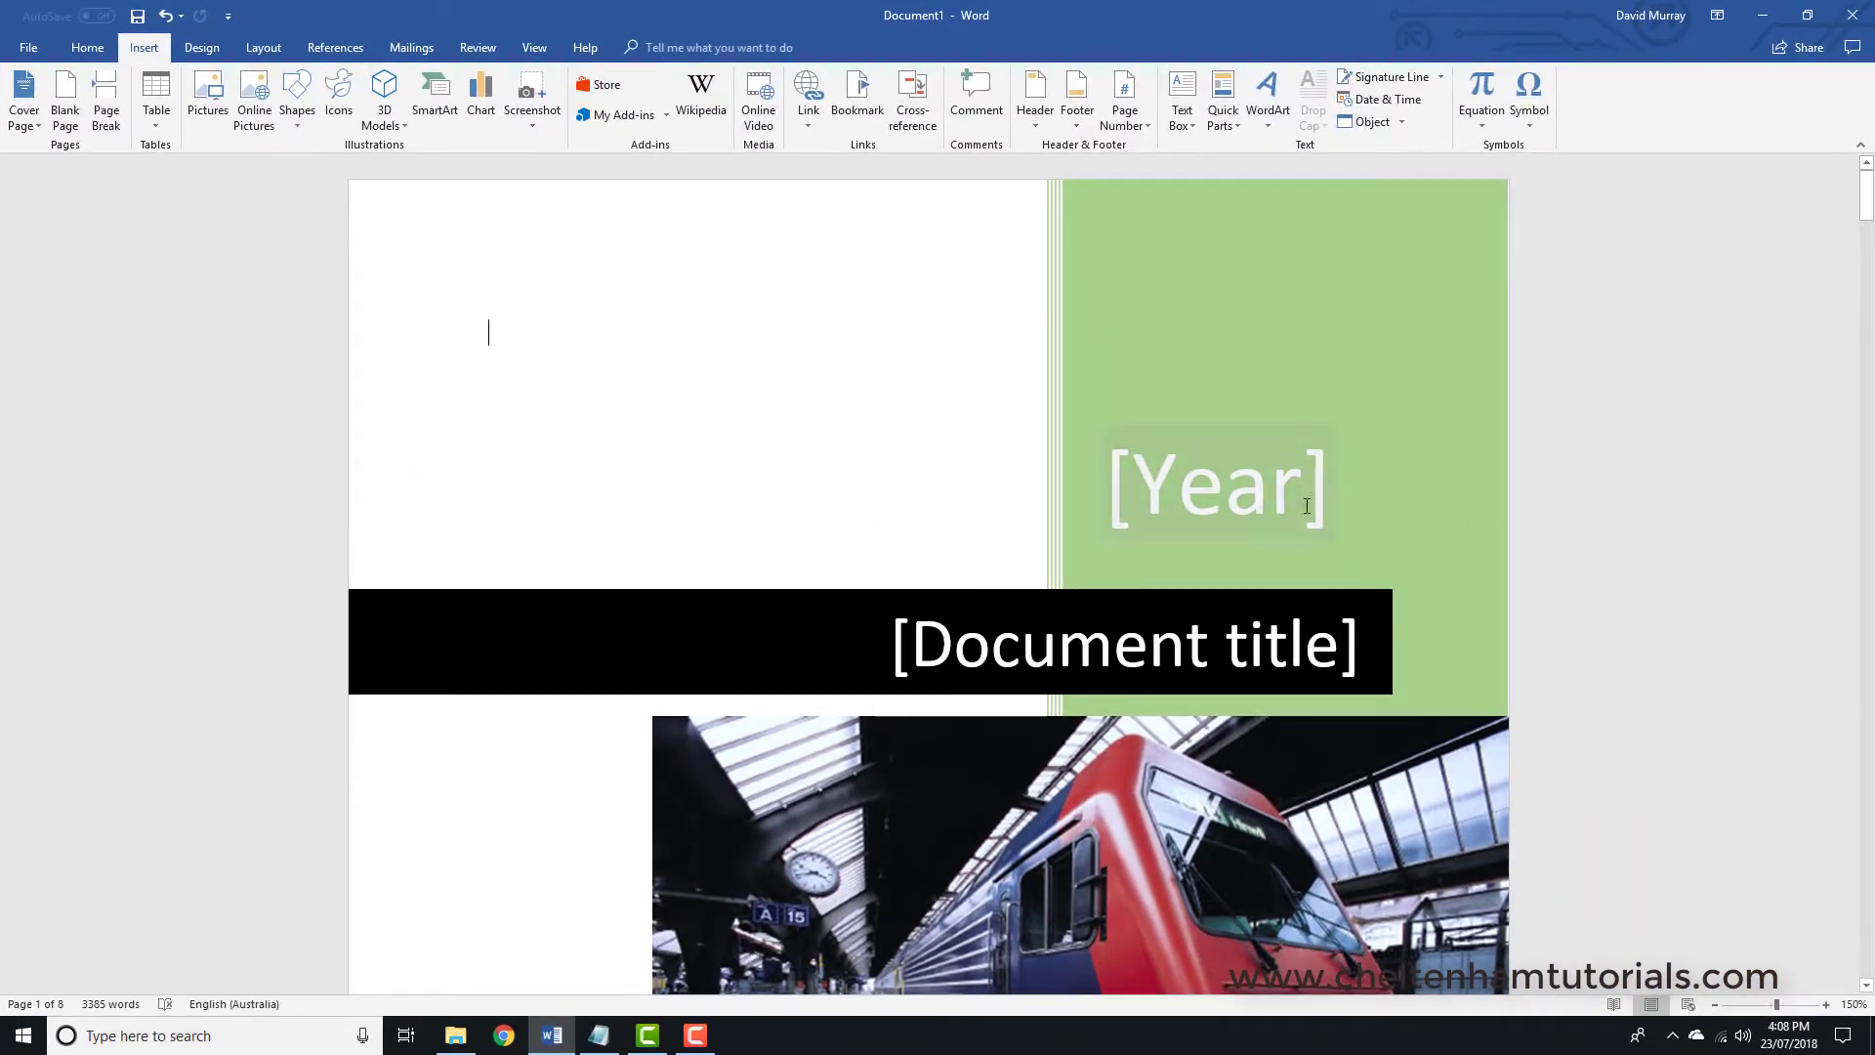
- Fill the cover's year with 2018 and its title with 'SEO Tips'
left_click(1729, 683)
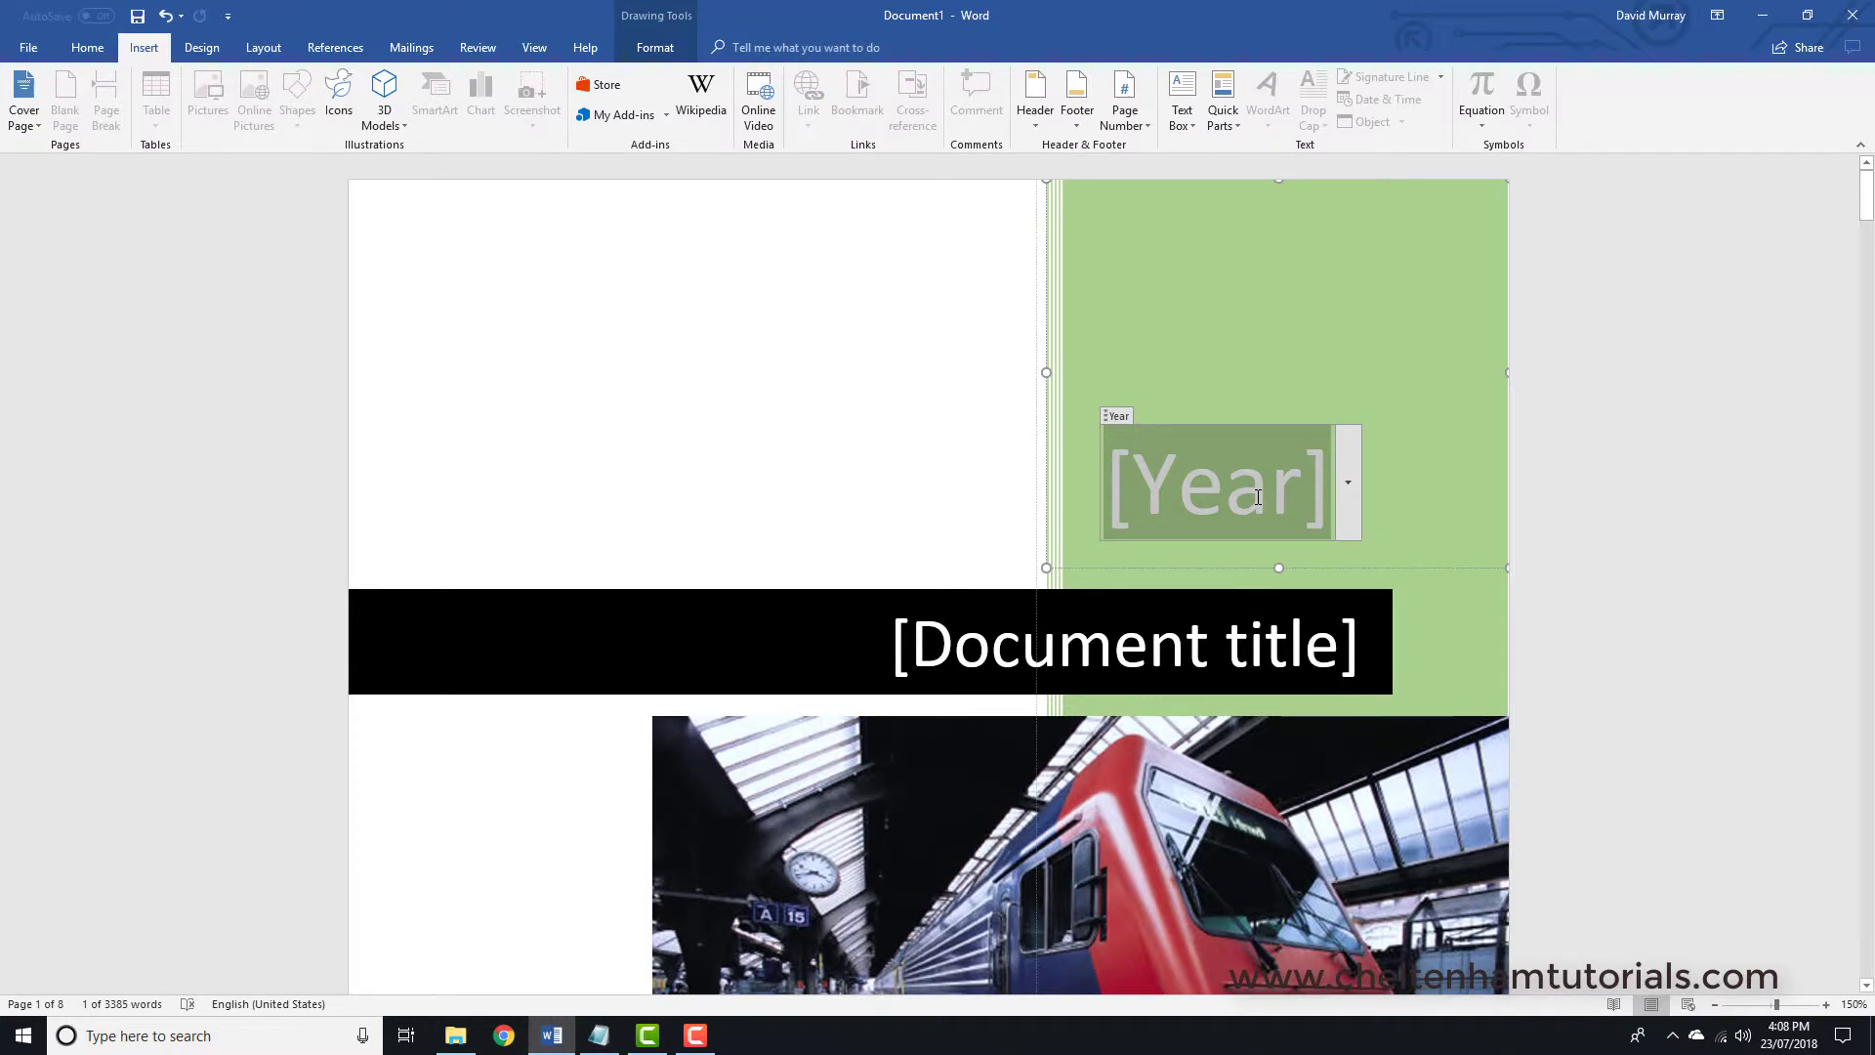
type("2018")
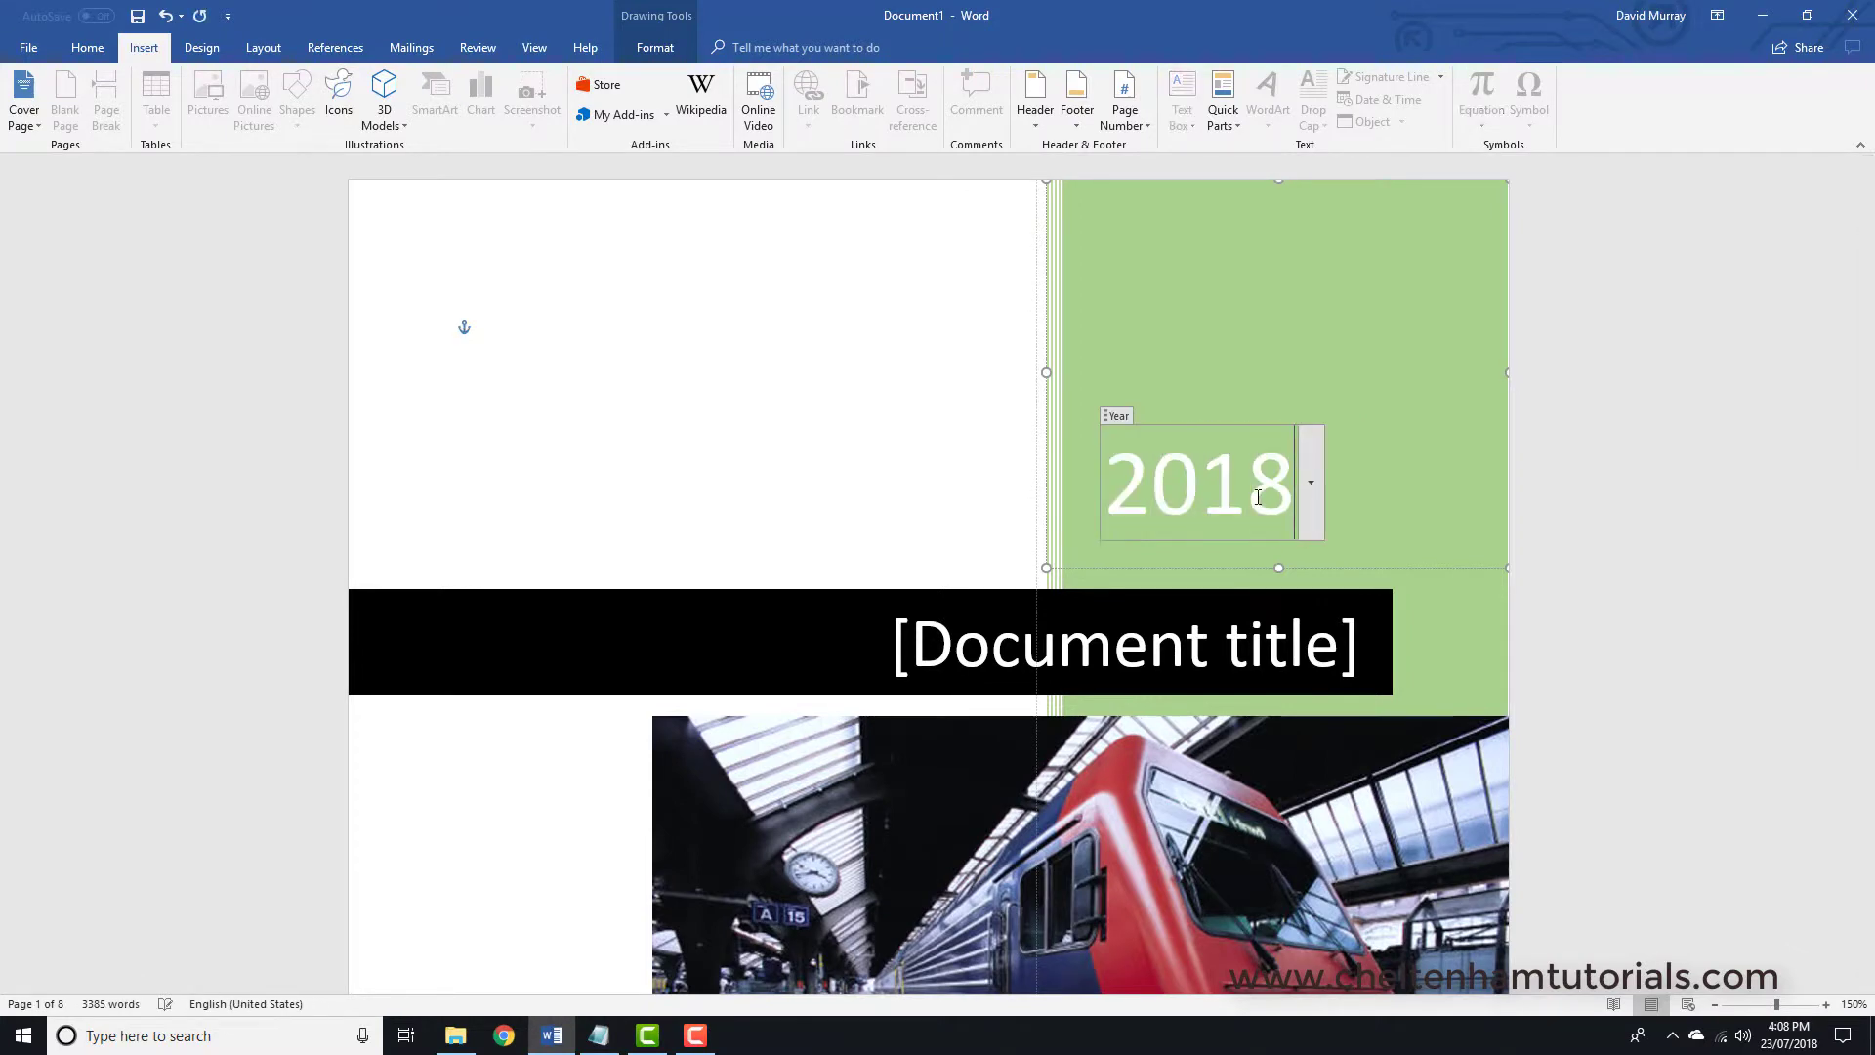
left_click(1193, 639)
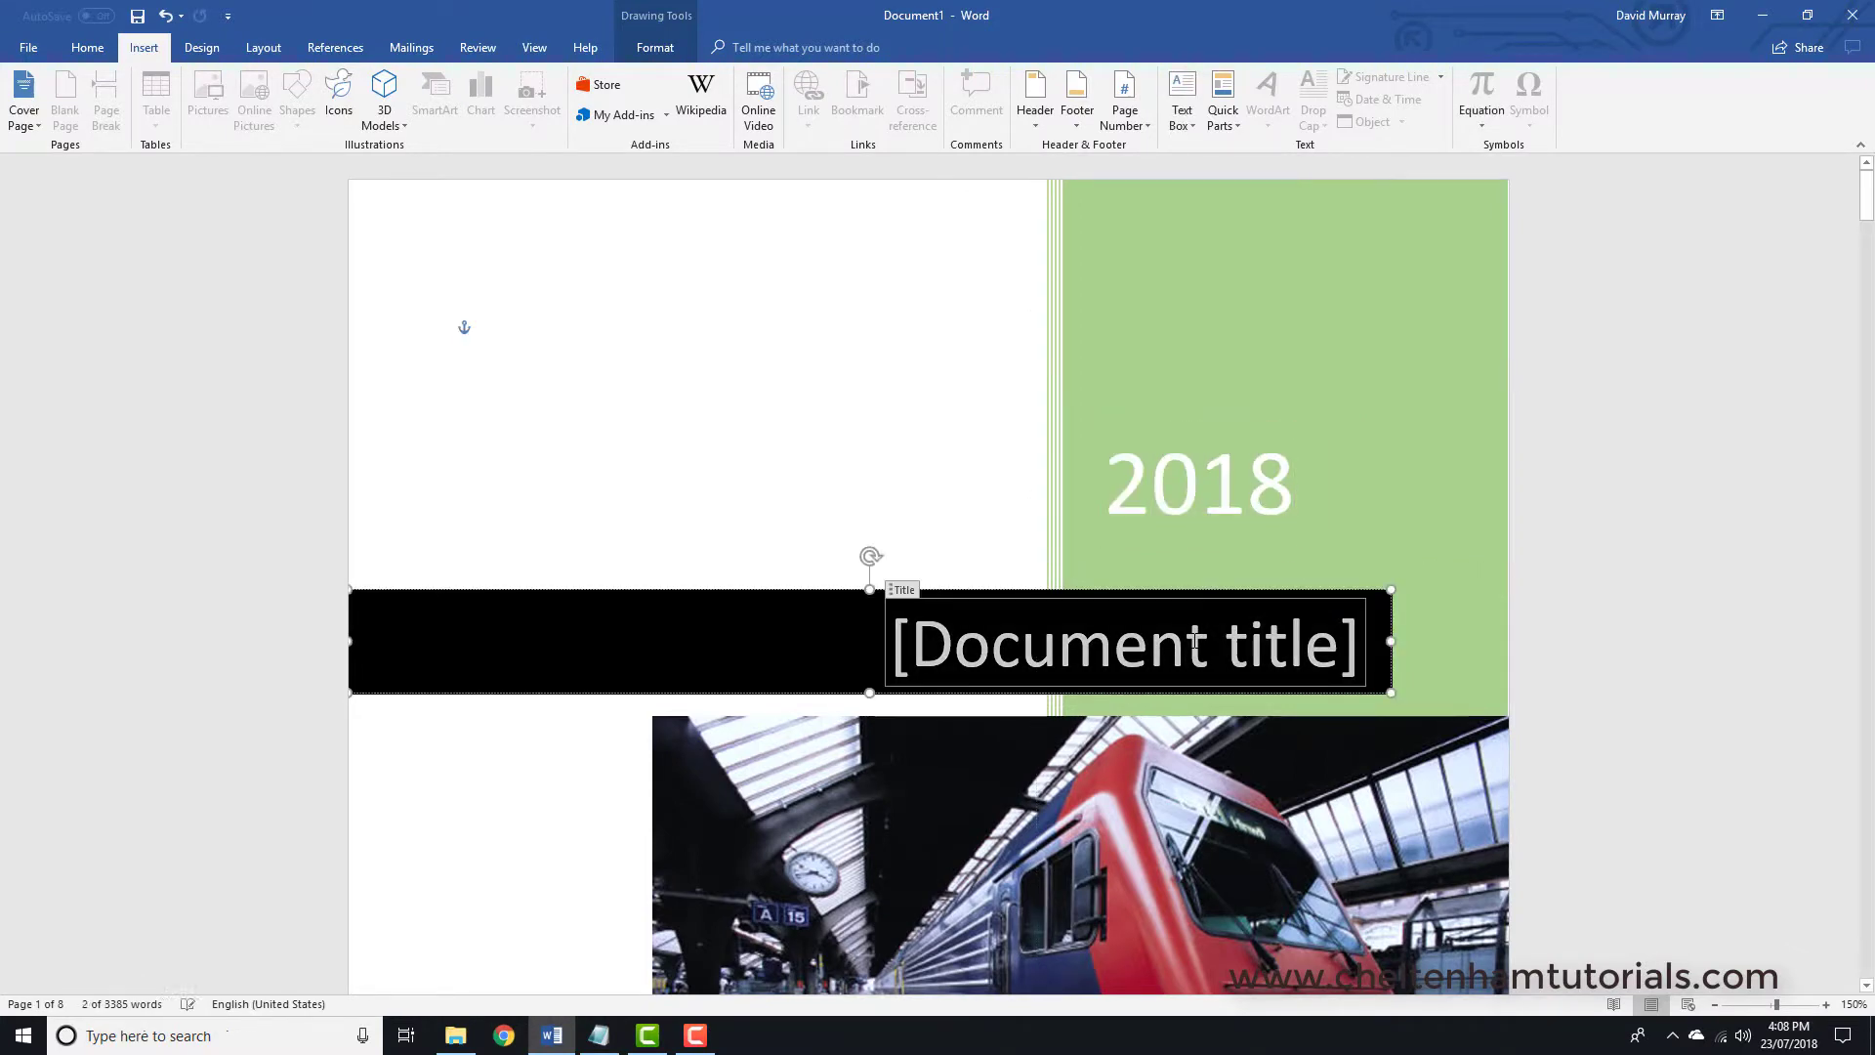
type("SE")
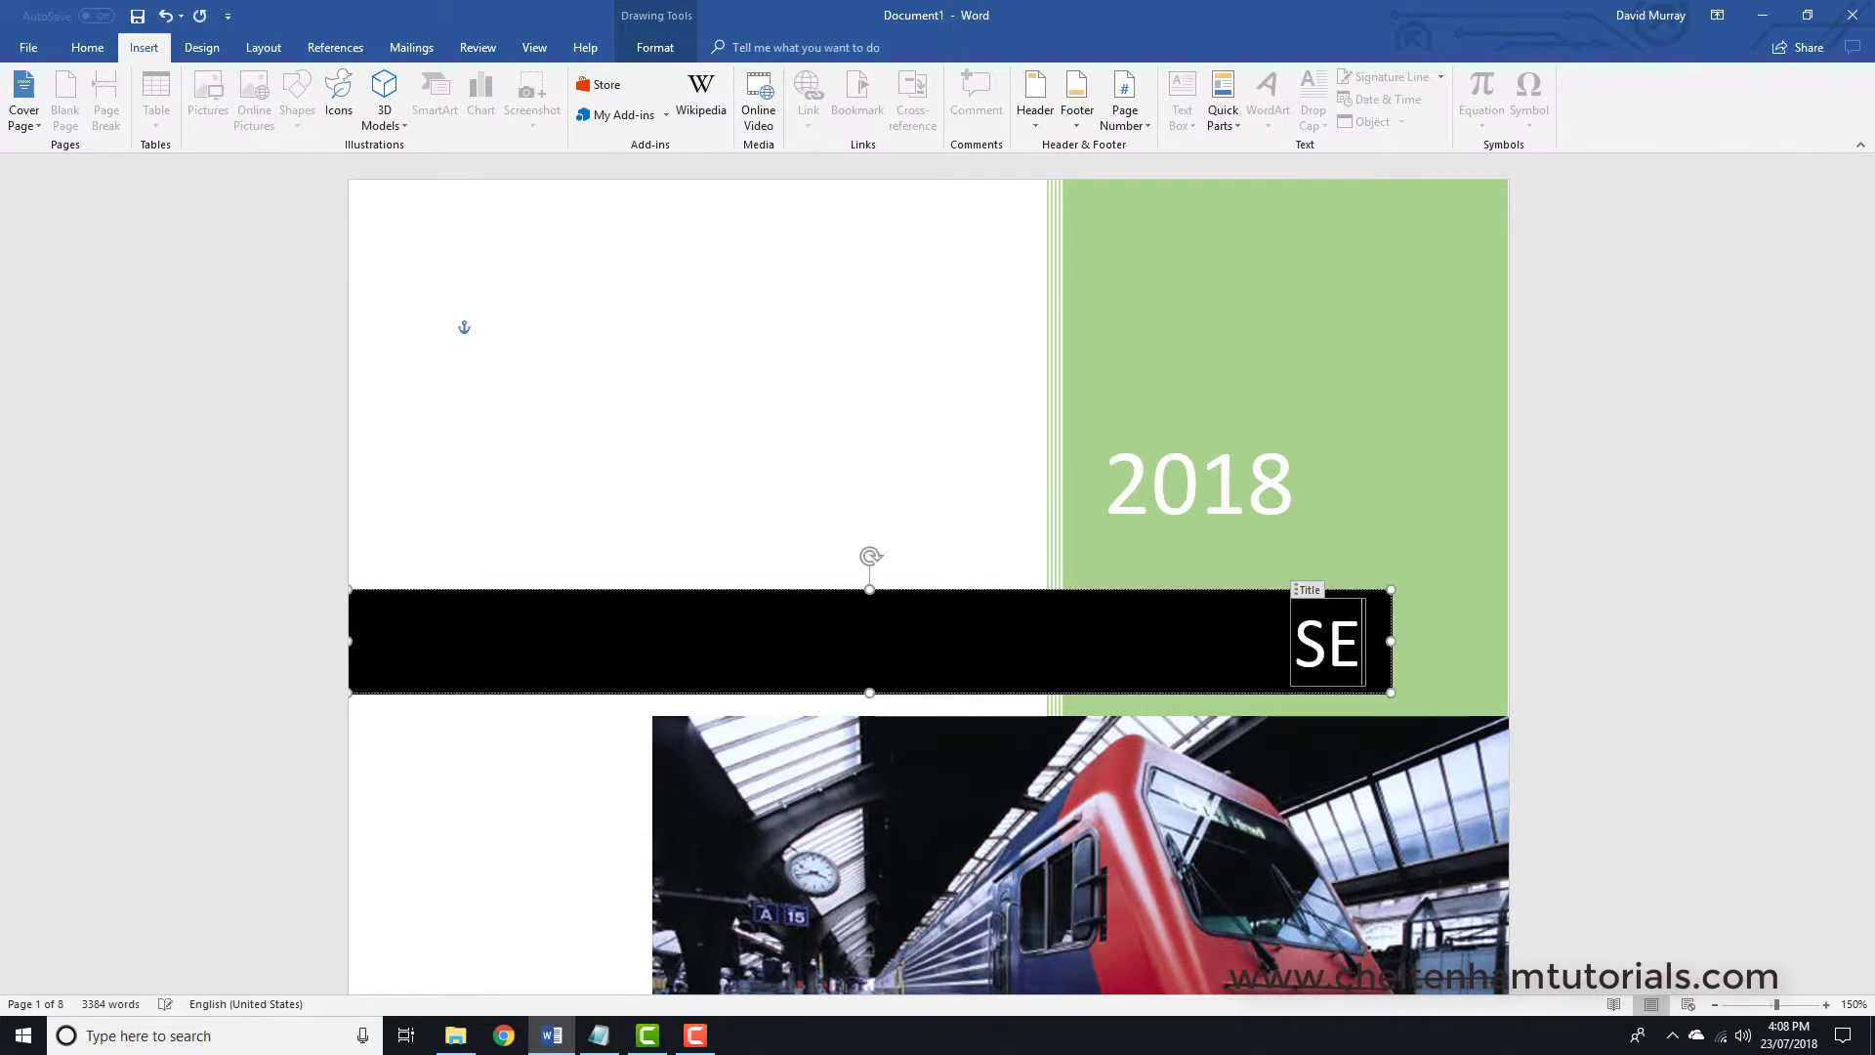
type("O T")
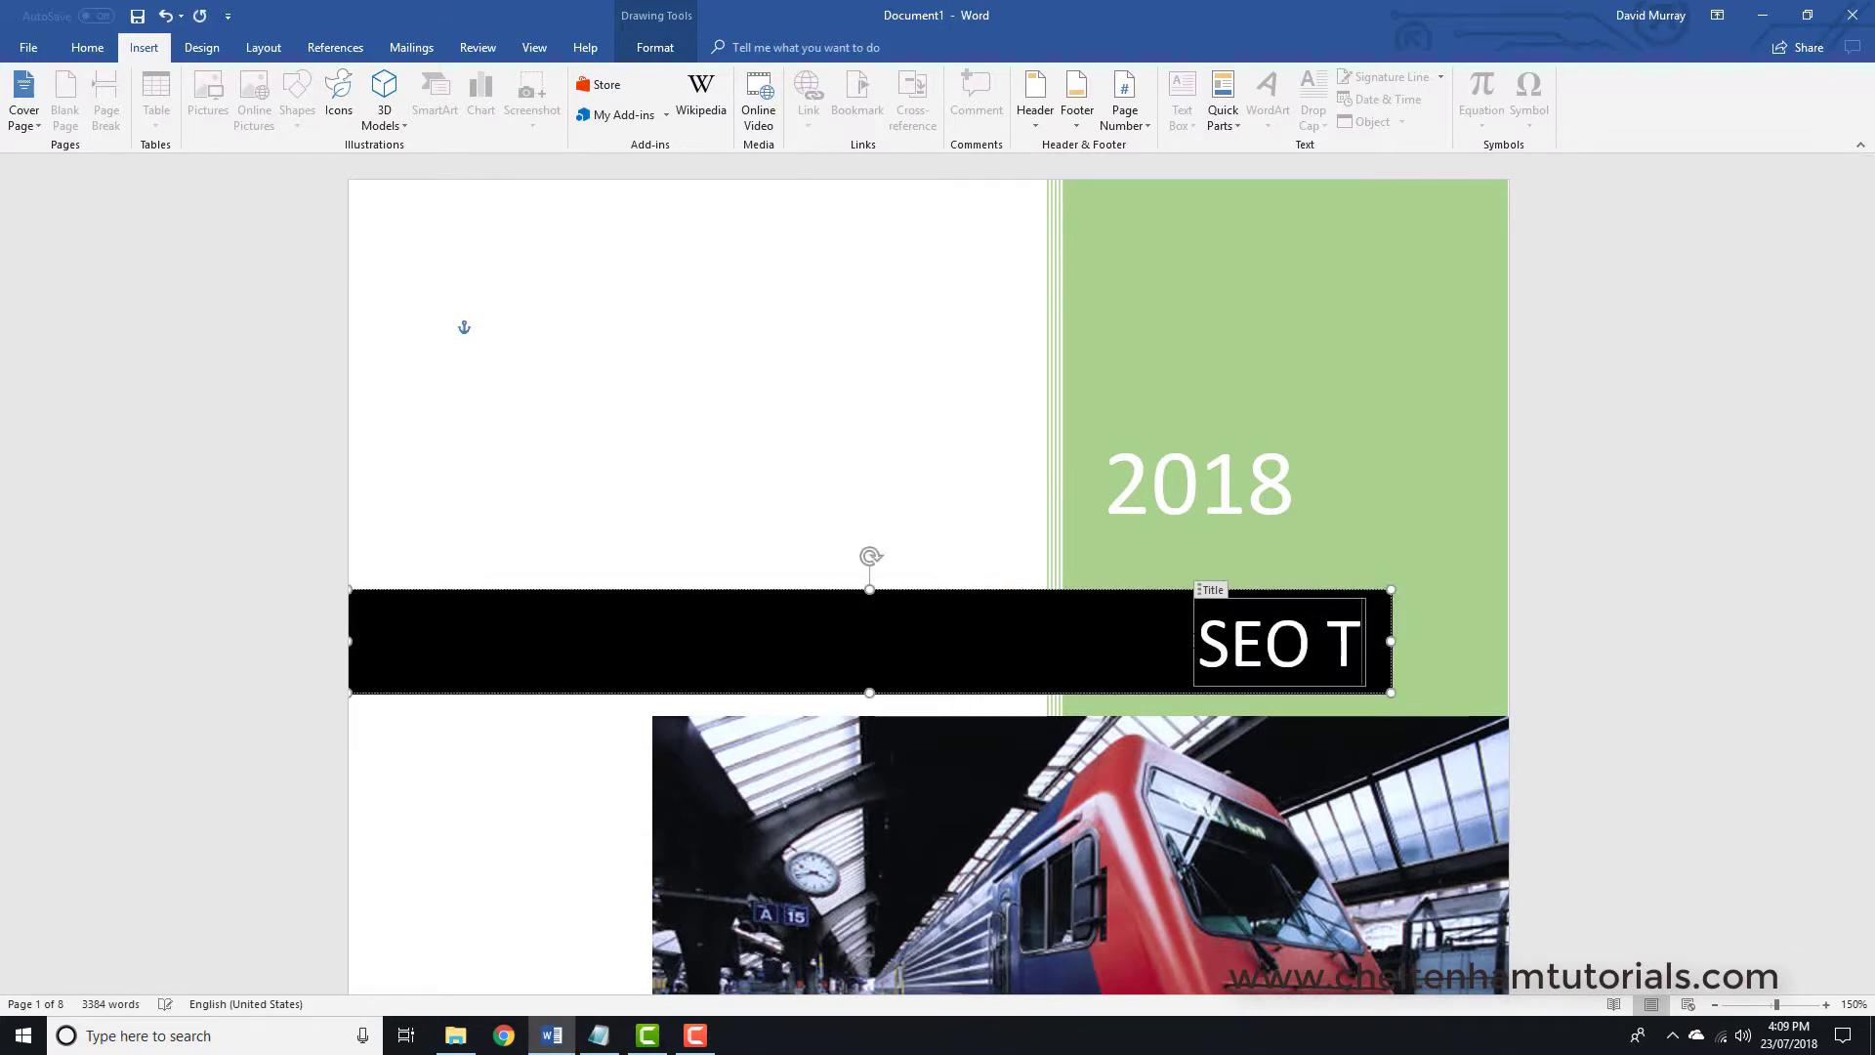
type("ips")
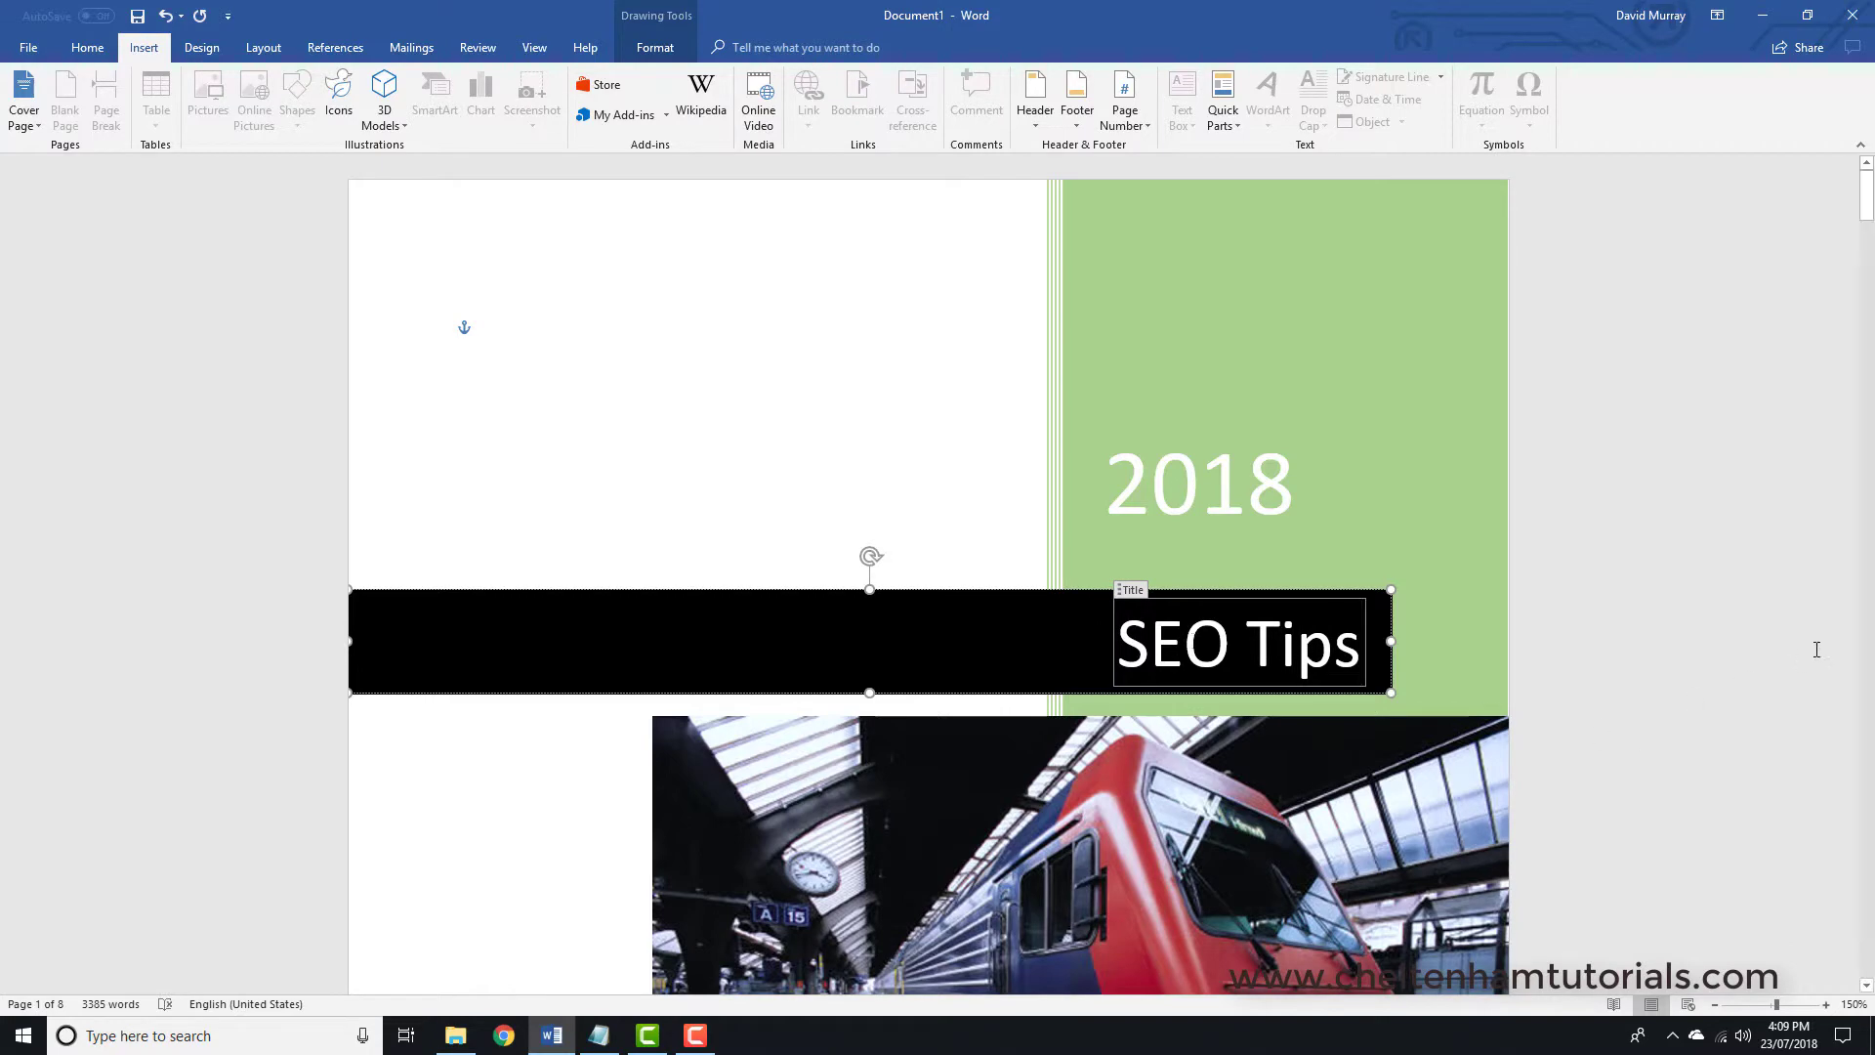
left_click(1670, 613)
- Select the train picture and scroll through the now 8-page document
scroll(1709, 590, "down", 5)
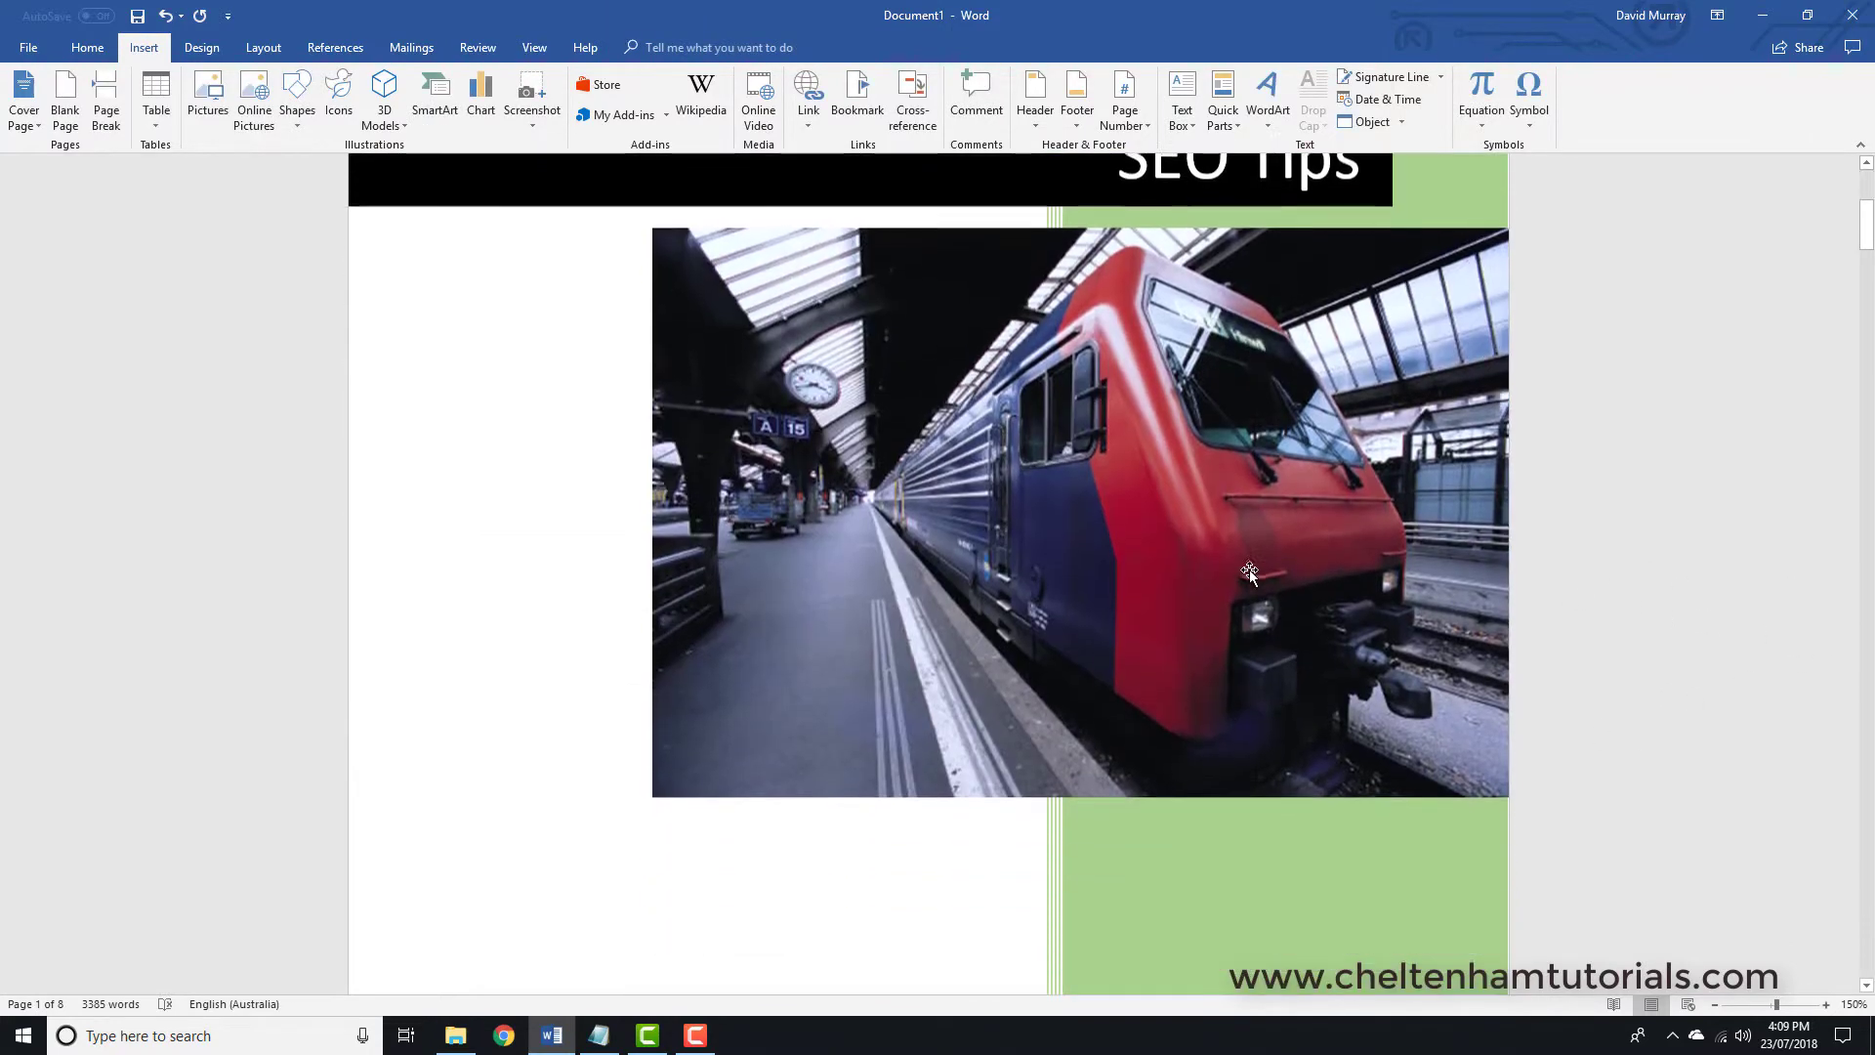
left_click(1240, 565)
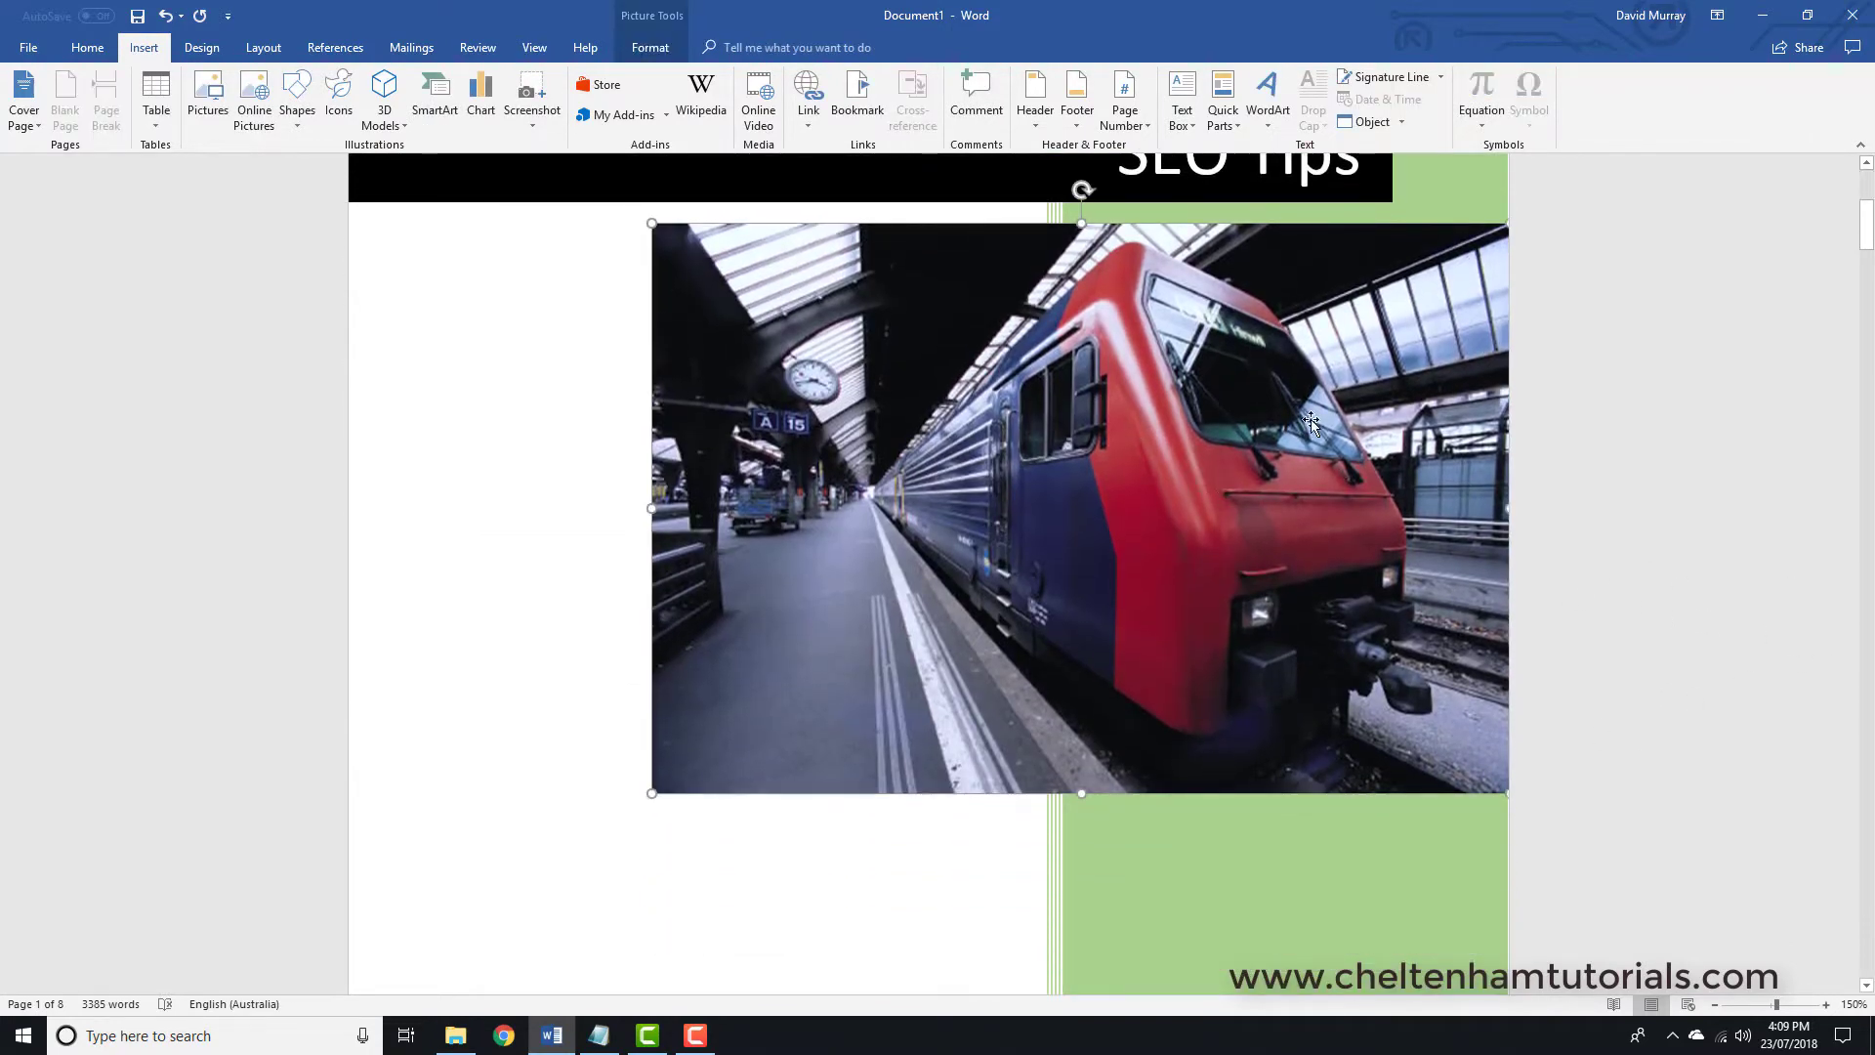
scroll(1195, 450, "down", 5)
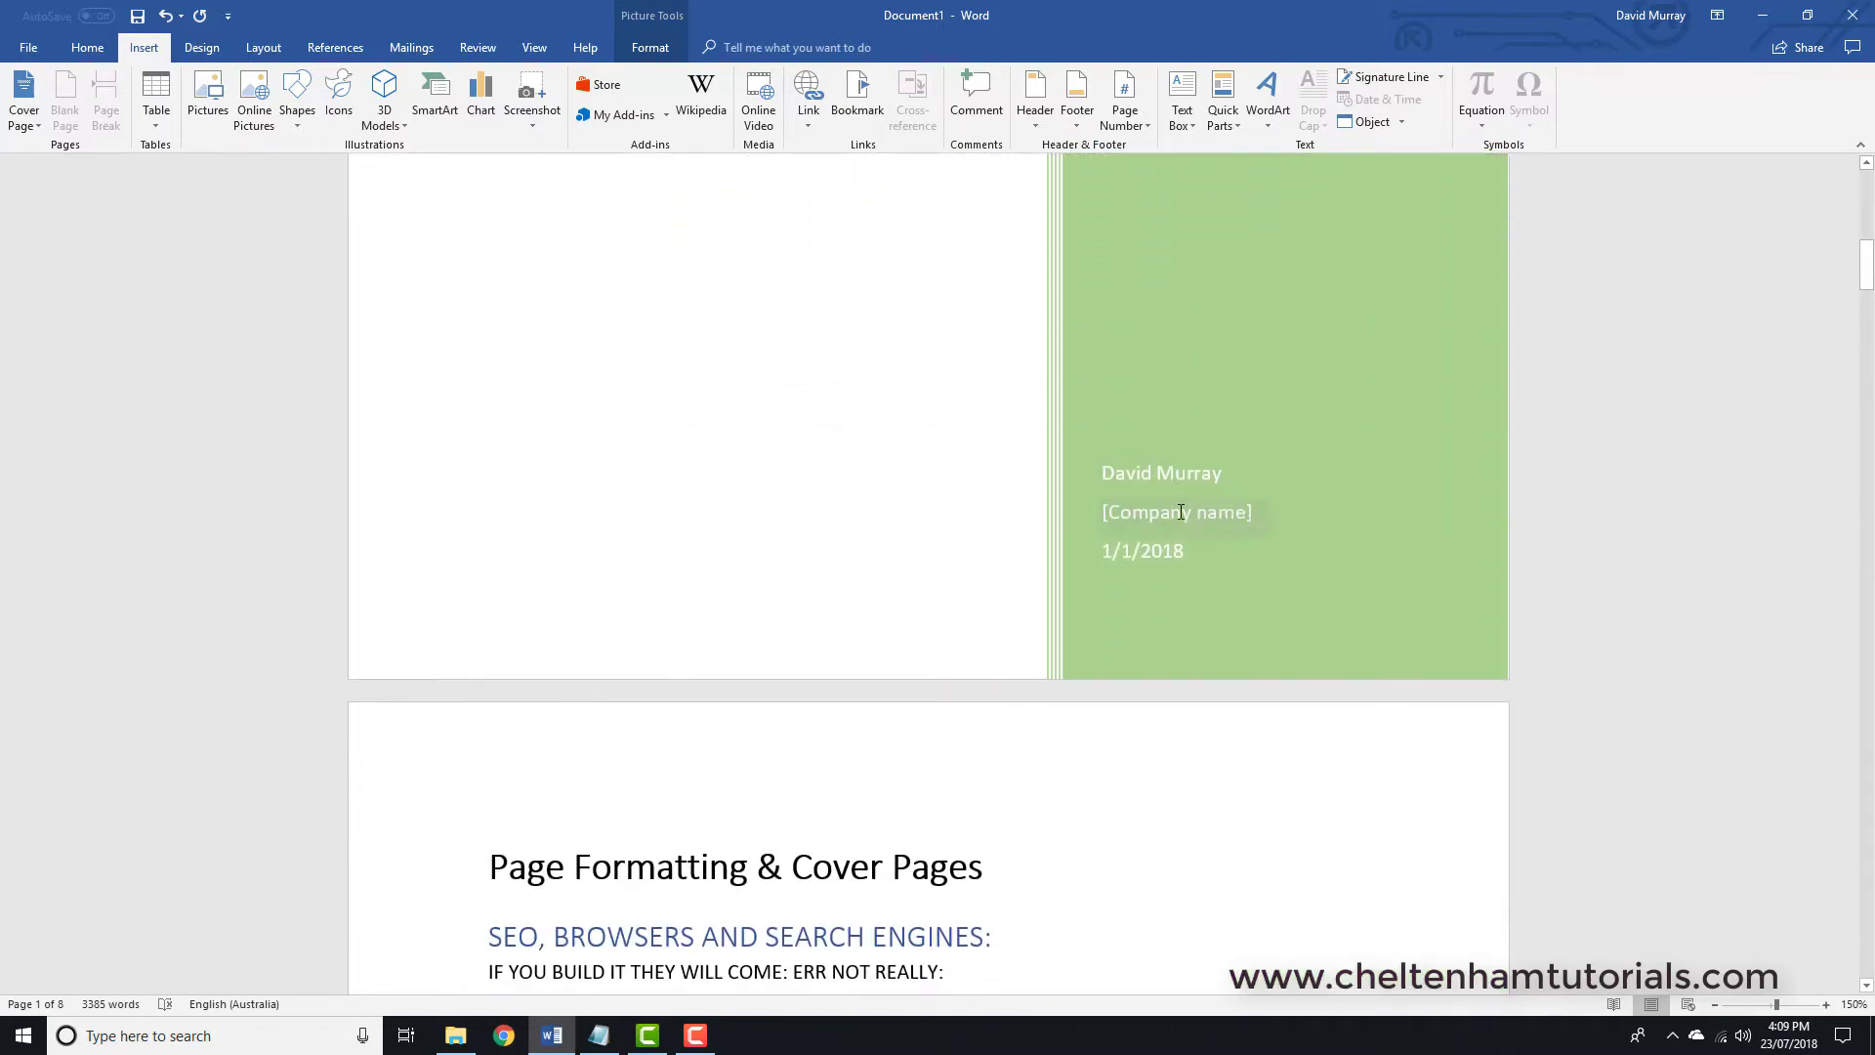
scroll(1170, 522, "down", 1)
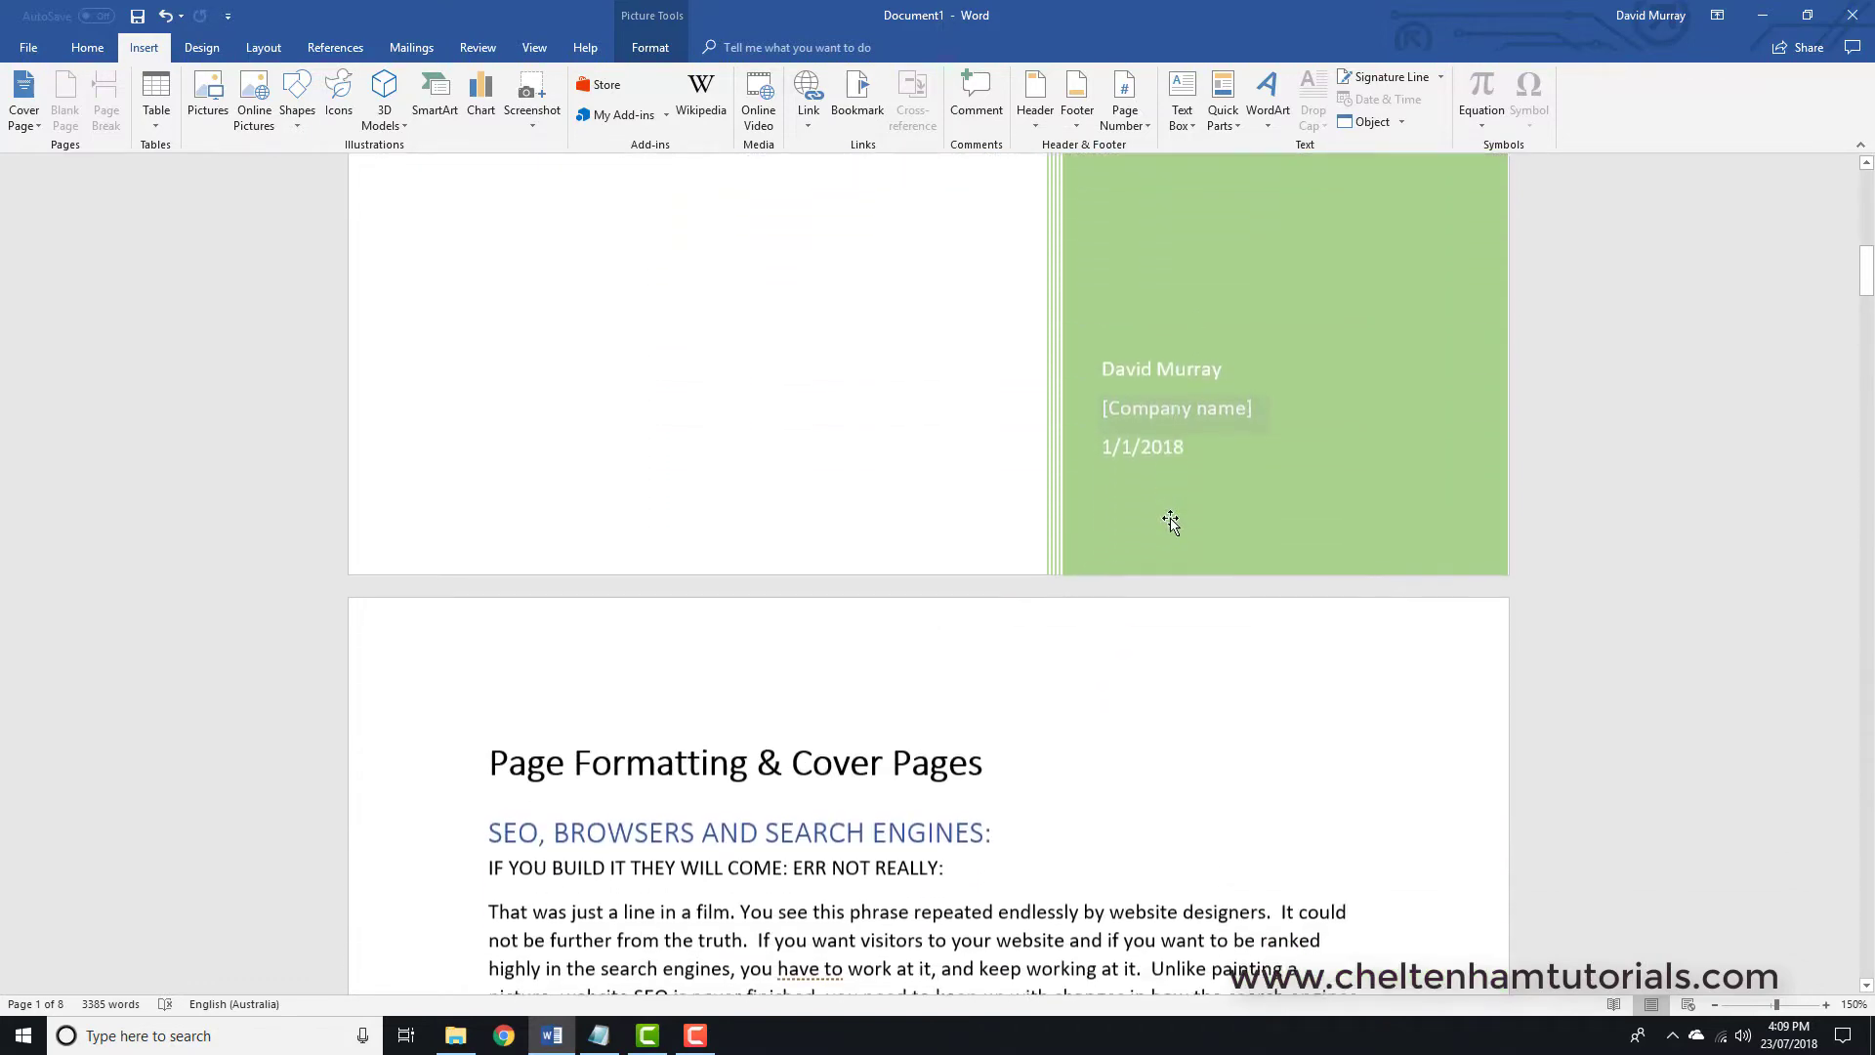
scroll(1168, 523, "up", 8)
scroll(1089, 388, "down", 6)
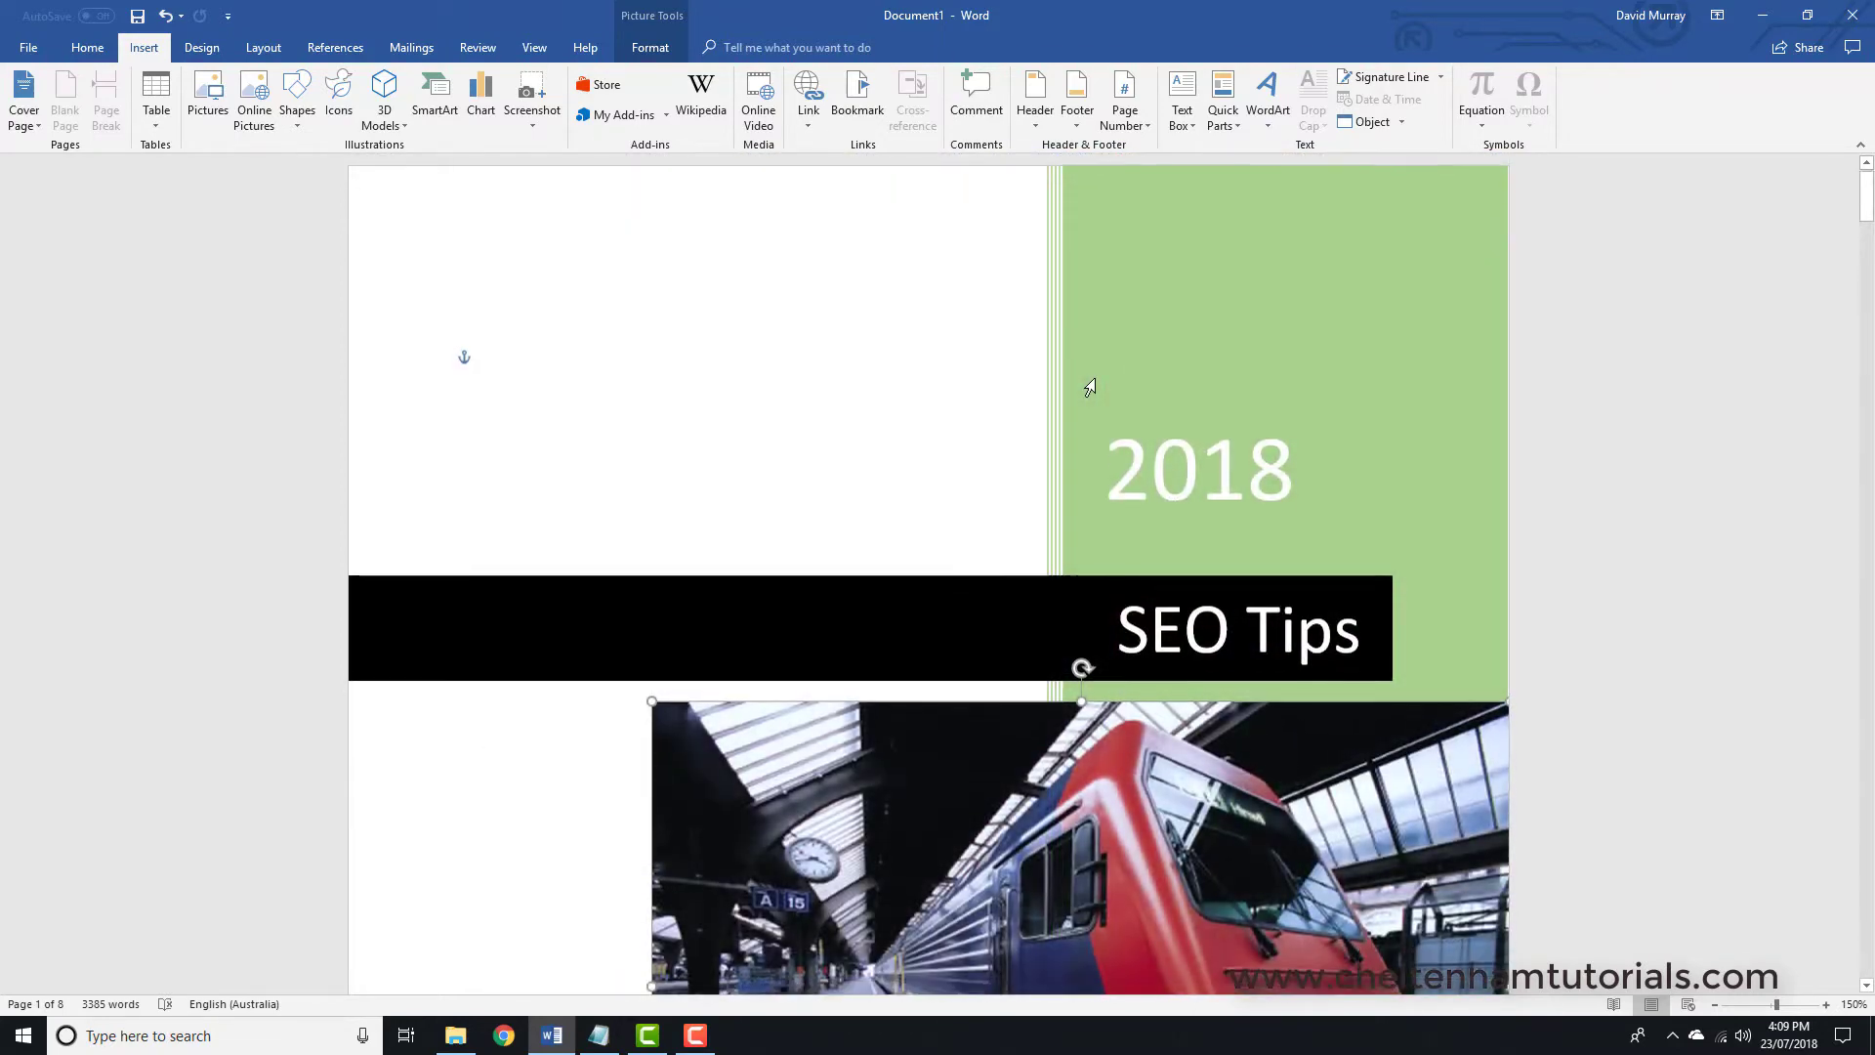
scroll(1095, 383, "down", 9)
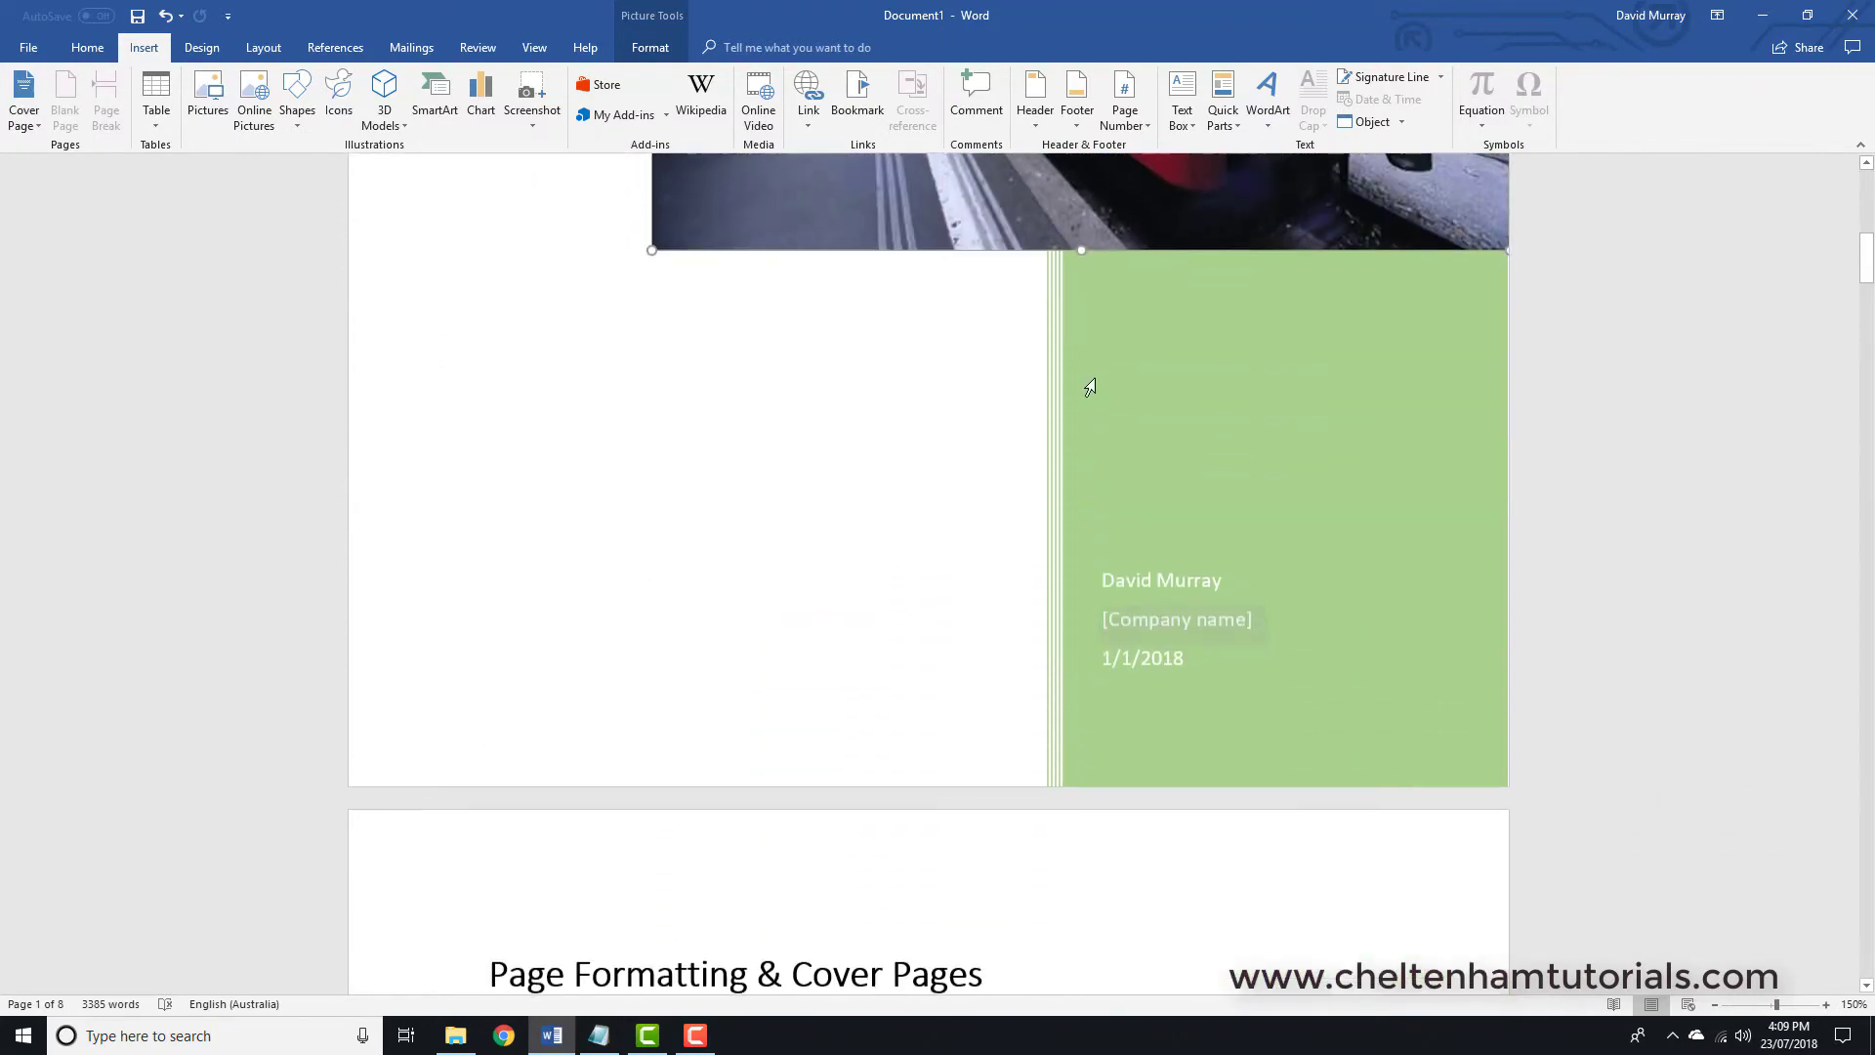
scroll(1097, 379, "down", 14)
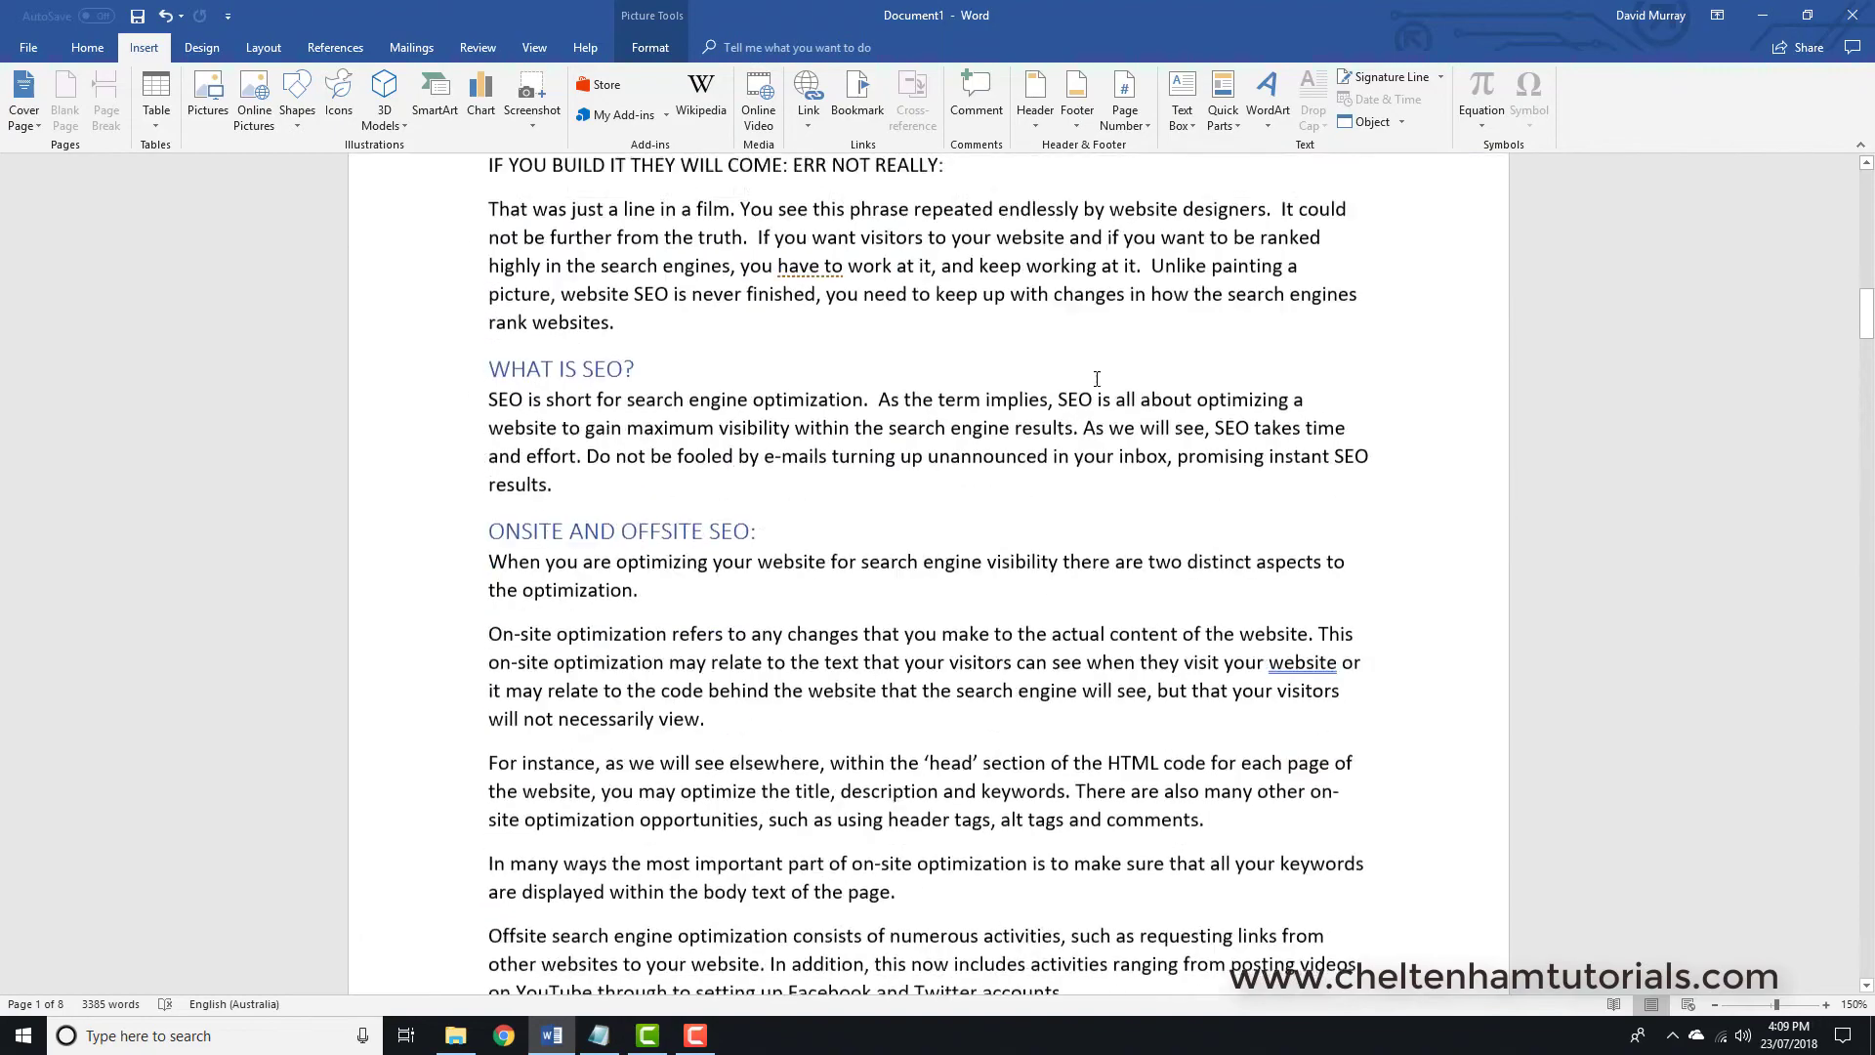
scroll(1096, 379, "down", 2)
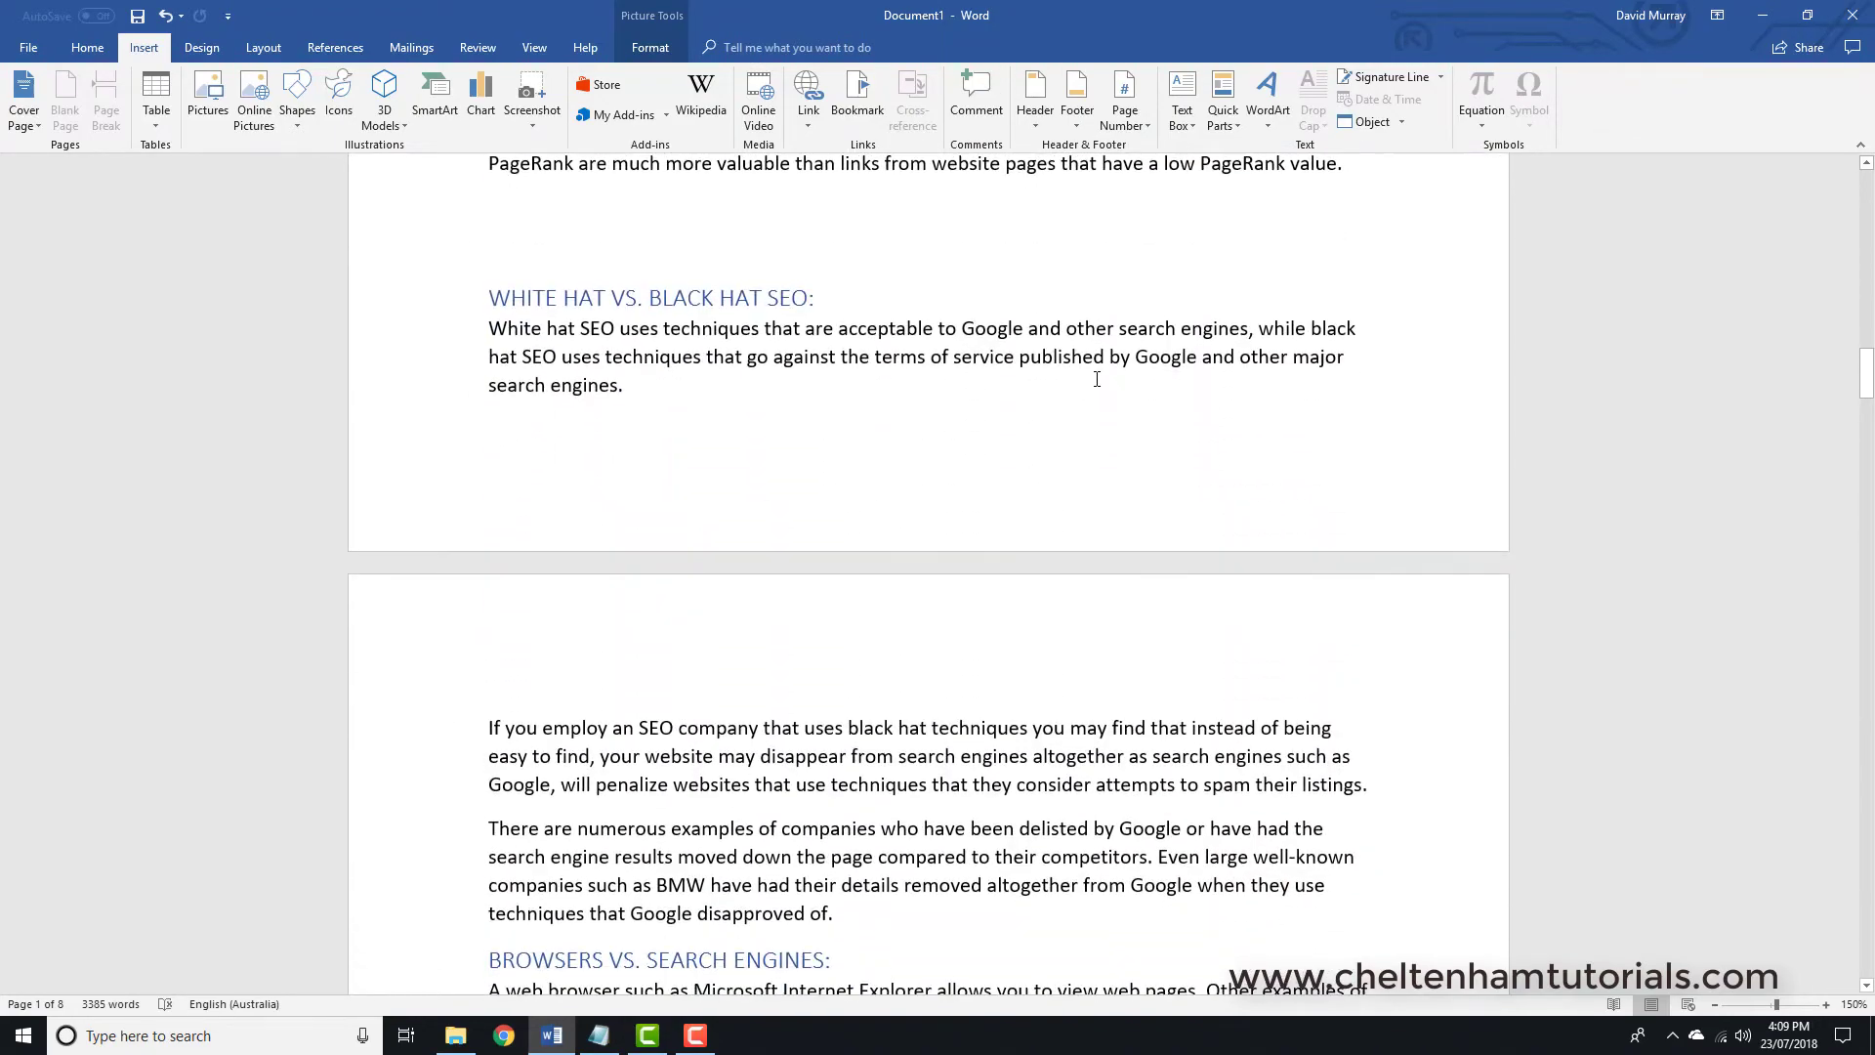